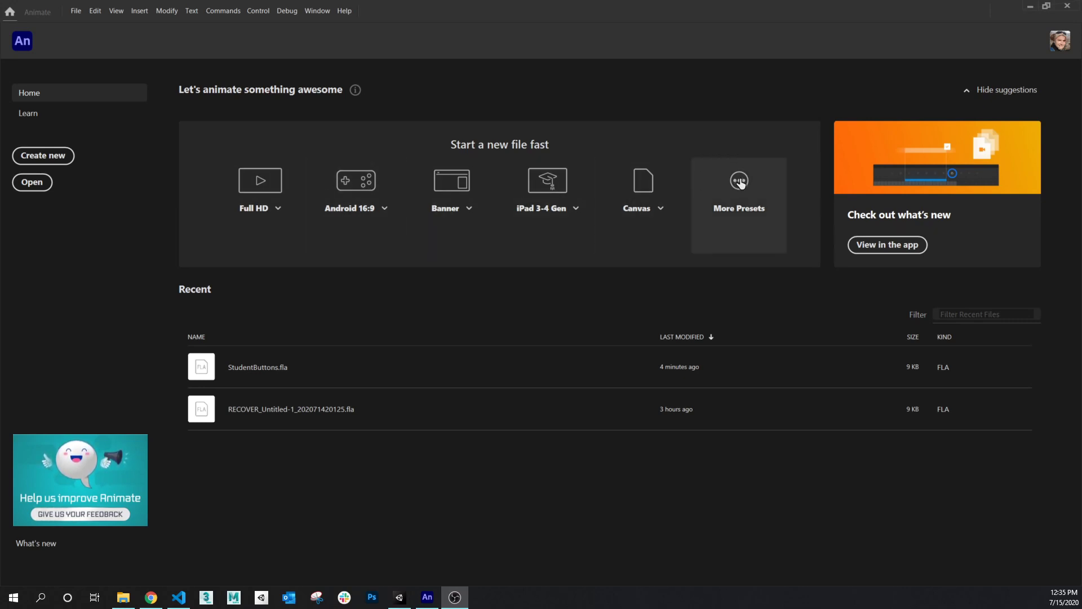
Create a new 640 x 480 ActionScript 3.0 document at 30 fps from the Standard character animation preset
left_click(743, 183)
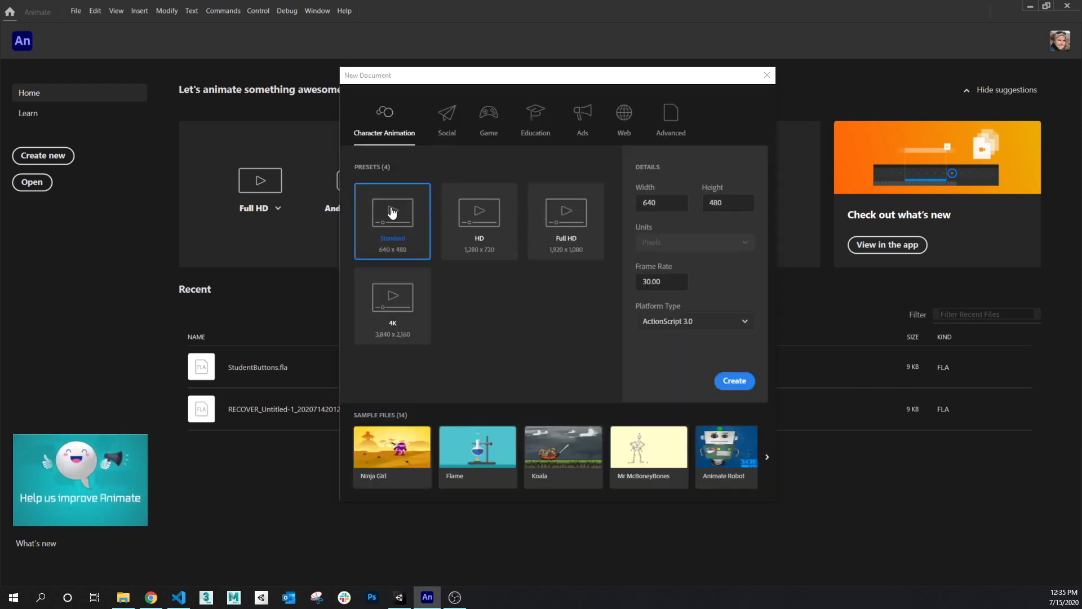
left_click(728, 388)
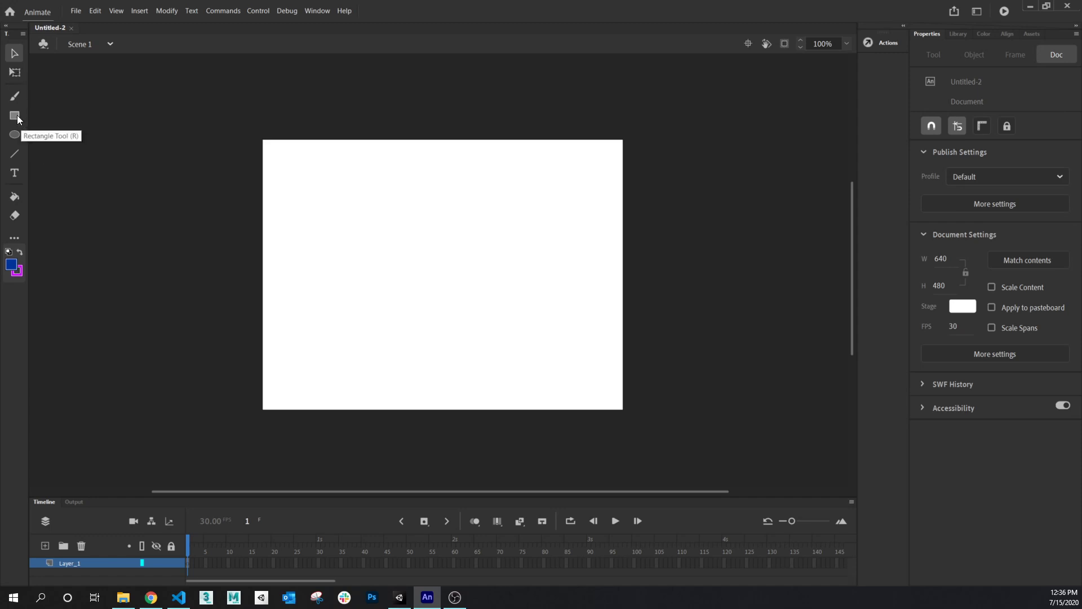
Paint a short blue freehand stroke in the lower part of the stage with the Classic Brush at size 23
left_click(15, 96)
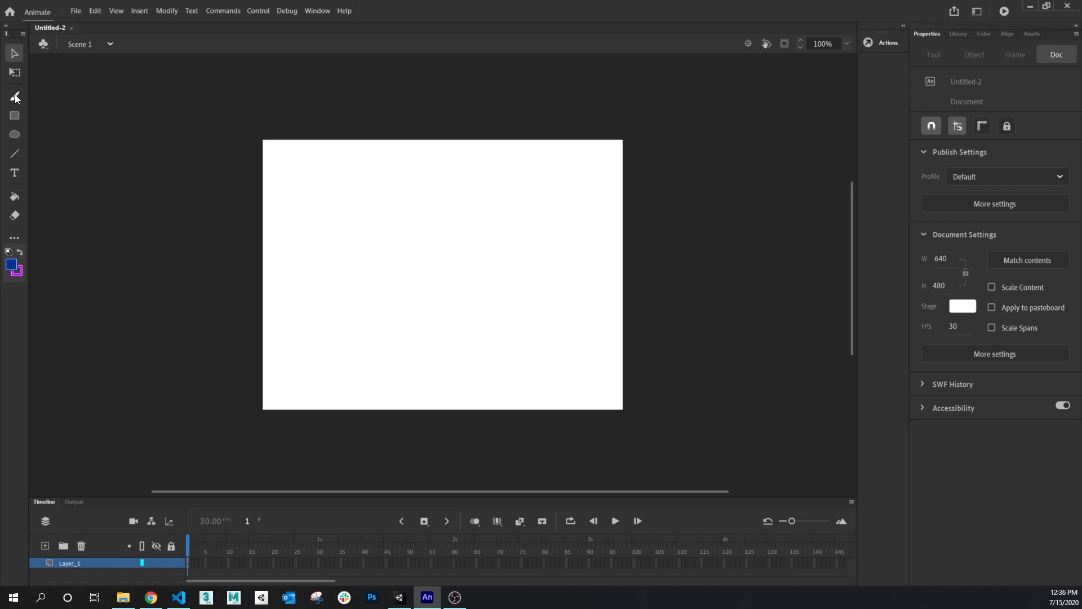
key("bracketright")
key("bracketright")
key("bracketright")
key("bracketright")
key("bracketright")
key("bracketright")
key("bracketright")
key("bracketright")
key("bracketright")
key("bracketright")
key("bracketright")
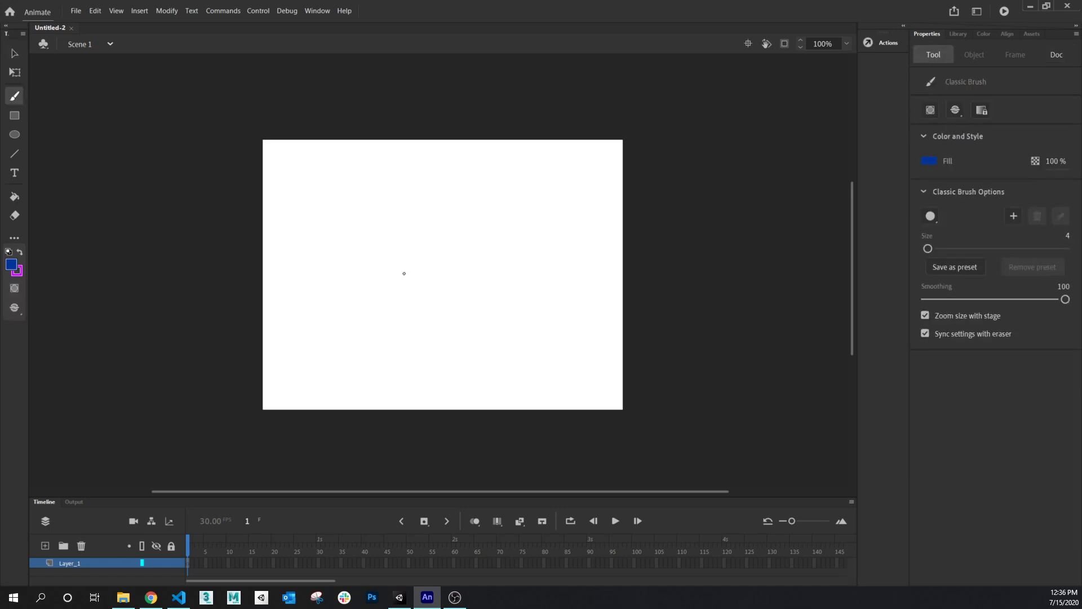
key("bracketright")
key("bracketright")
key("bracketright")
key("bracketright")
key("bracketright")
key("bracketright")
key("bracketright")
key("bracketright")
key("bracketright")
key("bracketright")
key("bracketright")
key("bracketright")
key("bracketright")
key("bracketright")
key("bracketright")
key("bracketright")
key("bracketright")
key("bracketright")
key("bracketright")
key("bracketleft")
key("bracketleft")
key("bracketleft")
key("bracketleft")
key("bracketleft")
key("bracketleft")
key("bracketleft")
key("bracketleft")
key("bracketleft")
key("bracketleft")
mouse_move(355, 314)
left_mouse_down()
mouse_move(404, 311)
mouse_move(380, 326)
mouse_move(362, 318)
mouse_move(431, 320)
left_mouse_up()
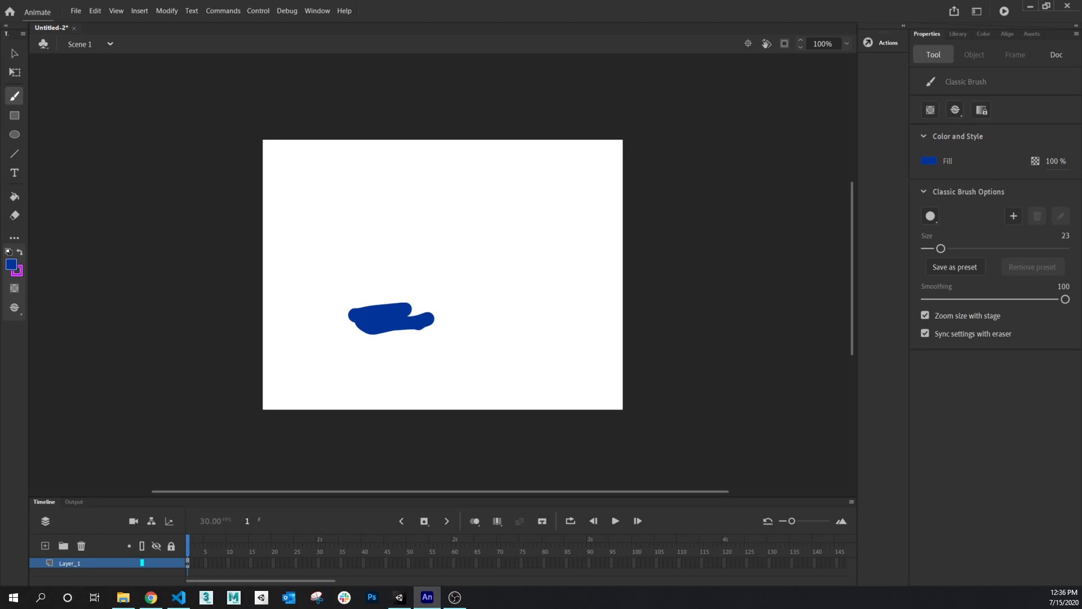
Delete the blue brush stroke from the stage
left_click(15, 53)
left_click(372, 327)
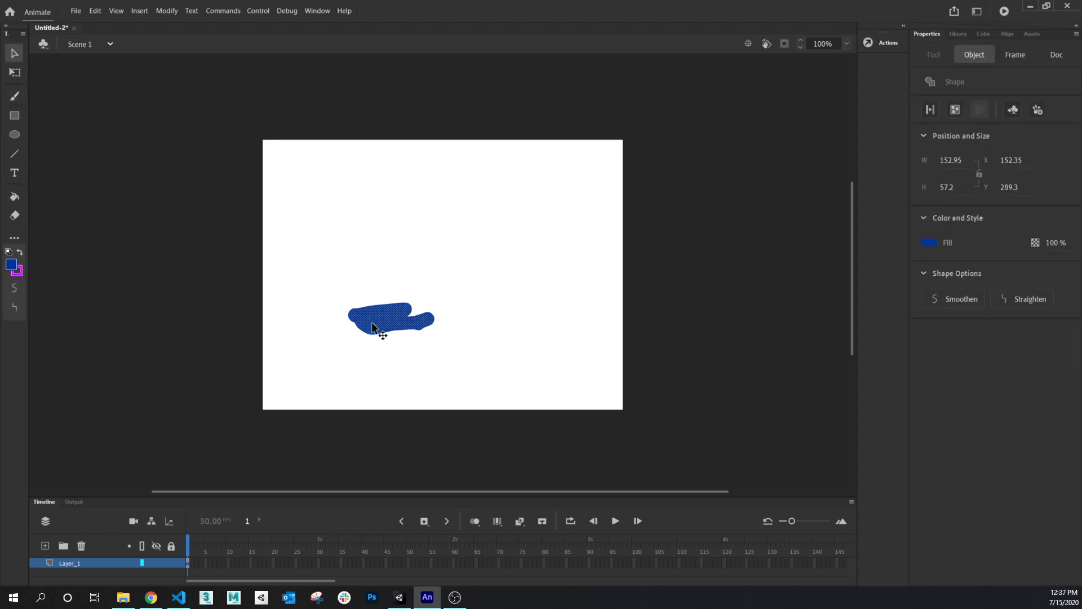
key("Delete")
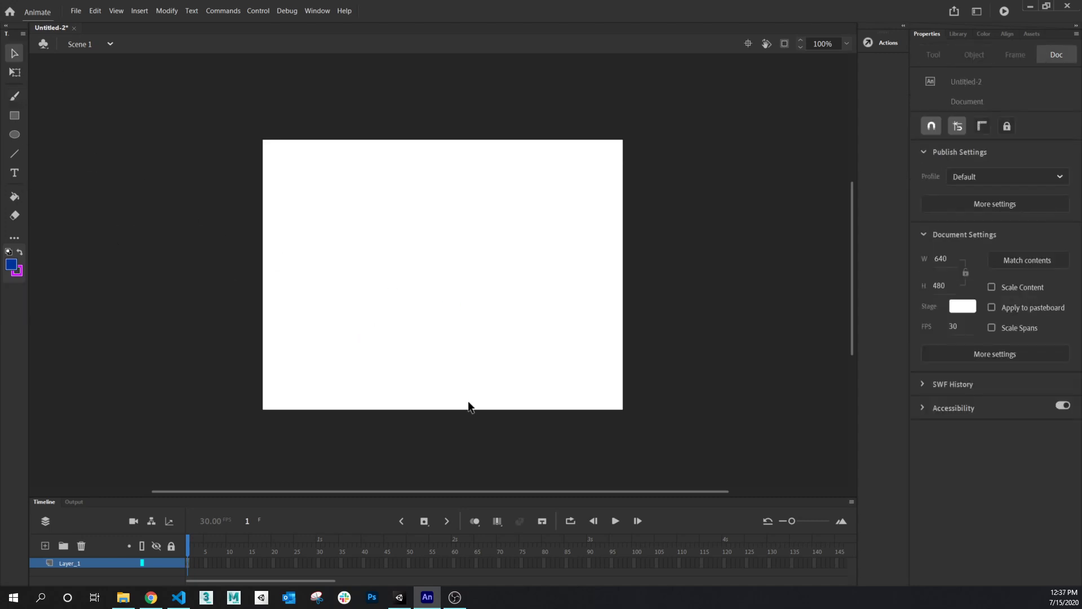
Draw a blue rectangle with a magenta stroke, about 194 by 60 pixels, in the lower middle of the stage
left_click(15, 116)
mouse_move(365, 328)
left_mouse_down()
mouse_move(499, 357)
mouse_move(475, 363)
left_mouse_up()
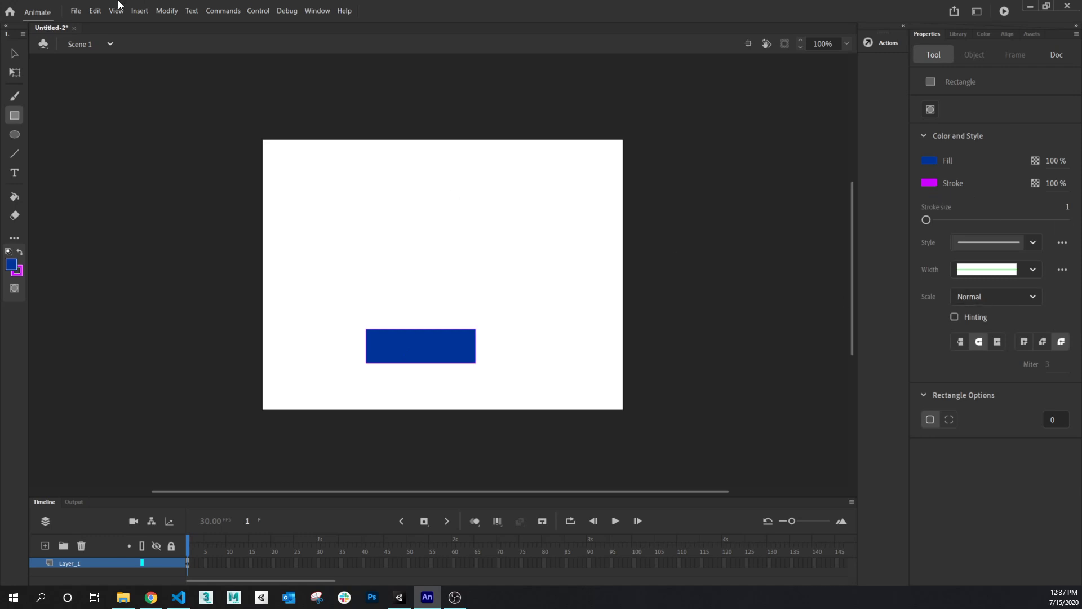
Convert the rectangle, including its fill and stroke, to a Button symbol named firstButton
left_click(15, 54)
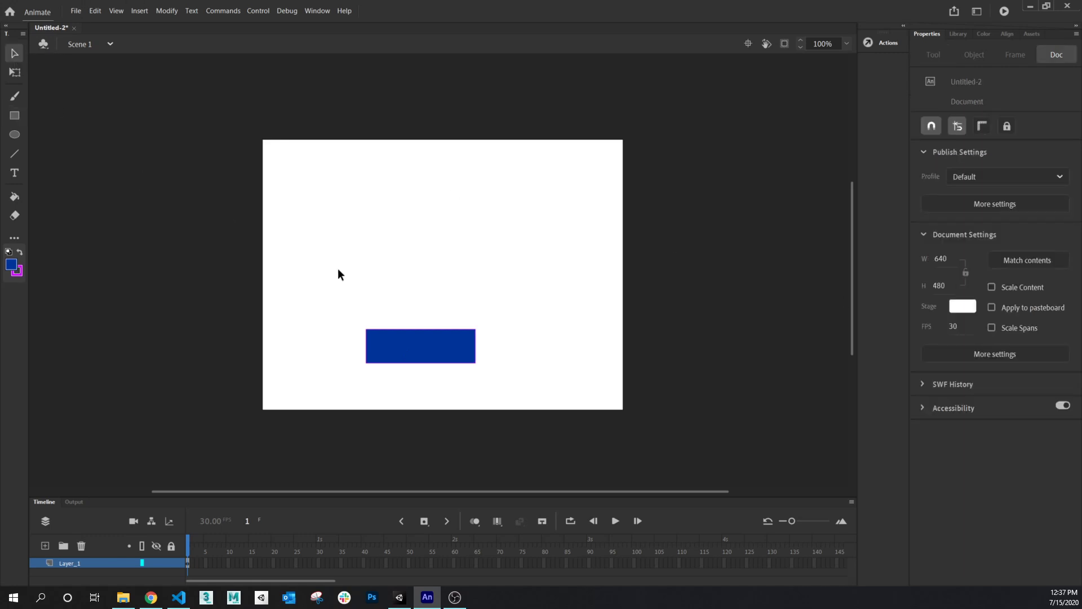
left_click_drag(331, 279, 532, 392)
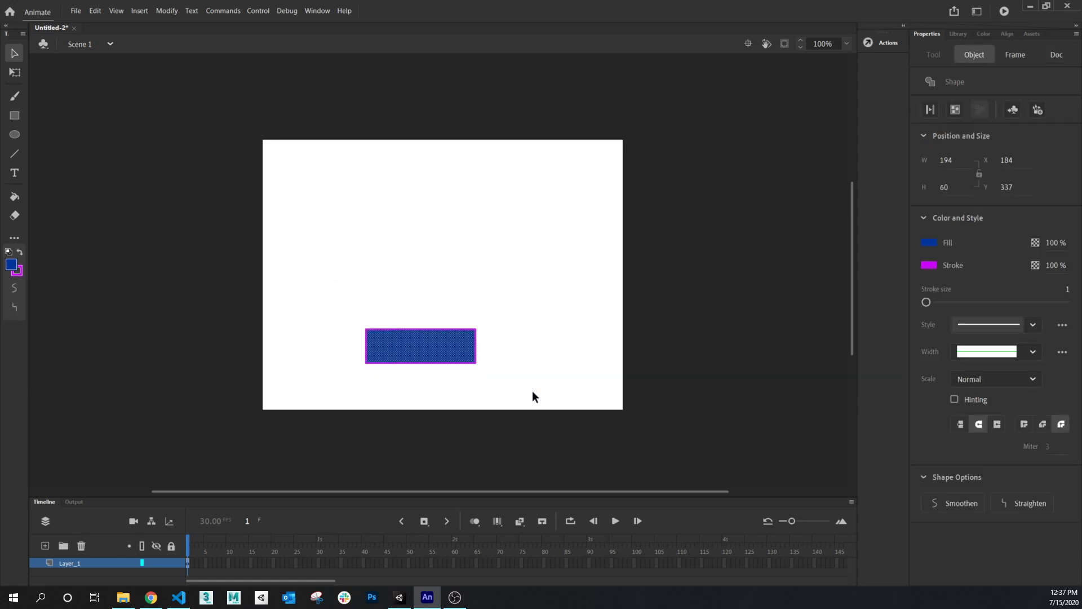
right_click(421, 342)
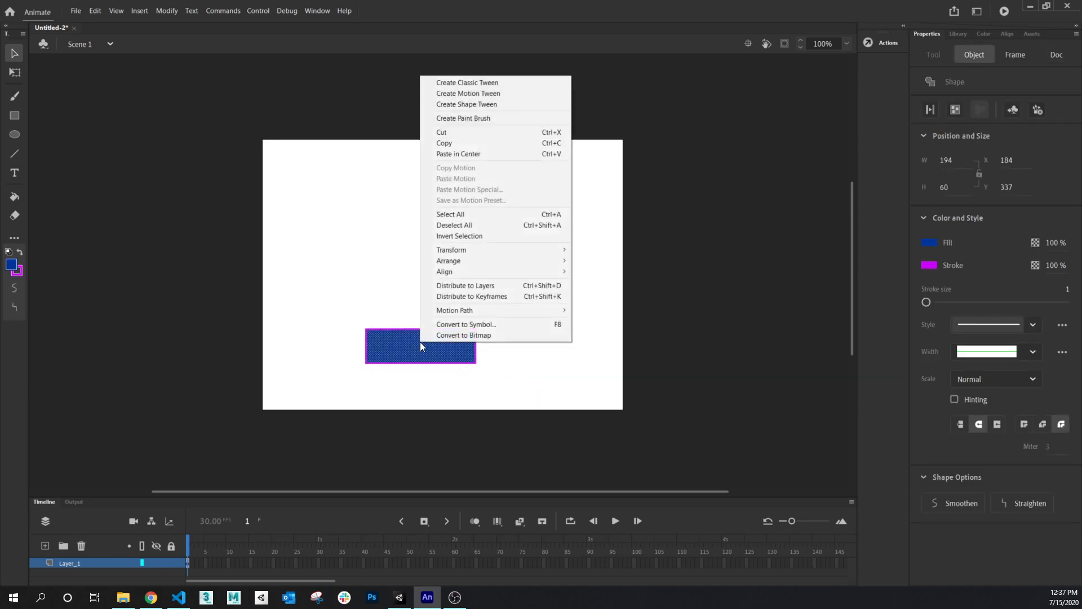
left_click(505, 325)
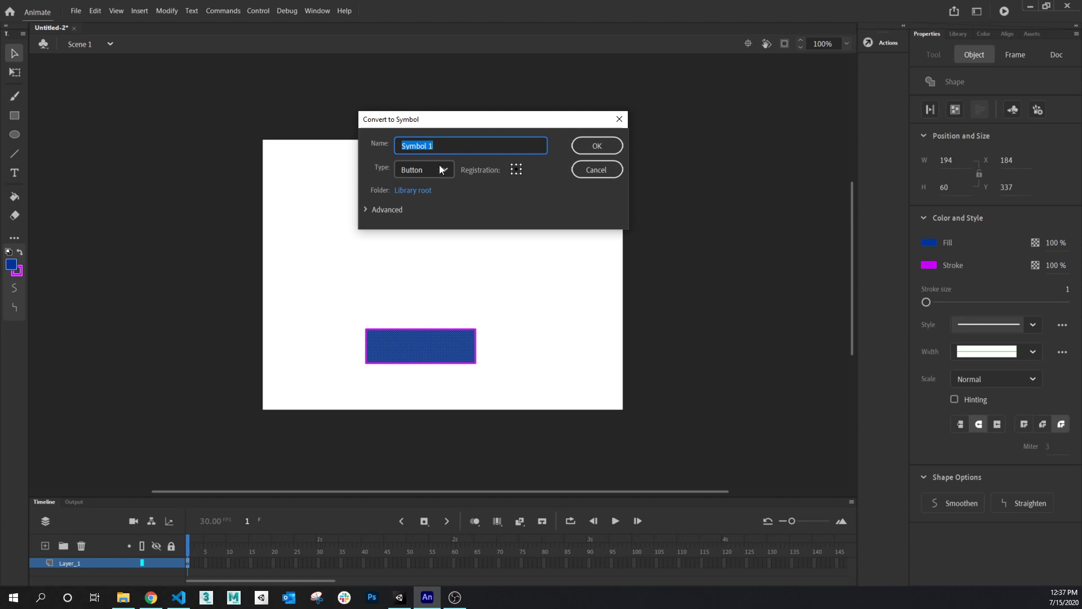
type("firstButton")
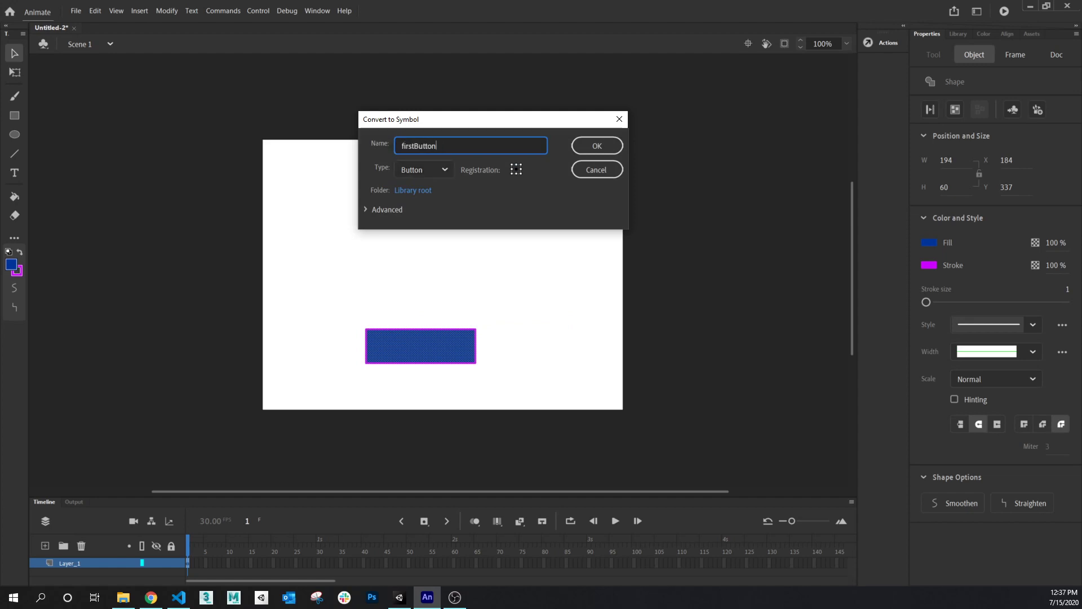
left_click(597, 146)
Place three more instances of firstButton from the library in the stage's empty area above the original button
left_click(959, 34)
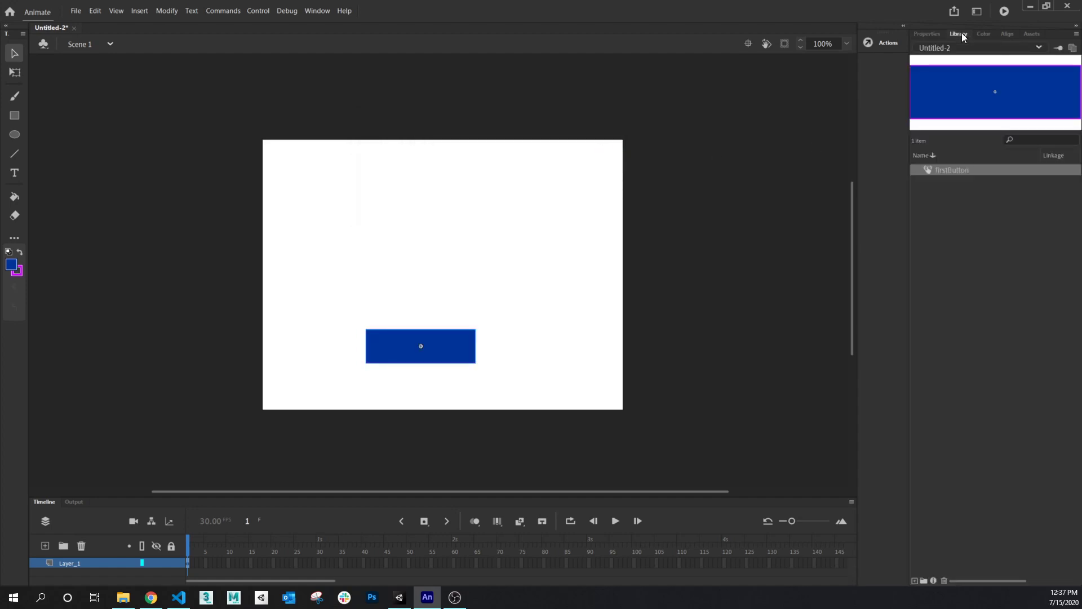
left_click(947, 172)
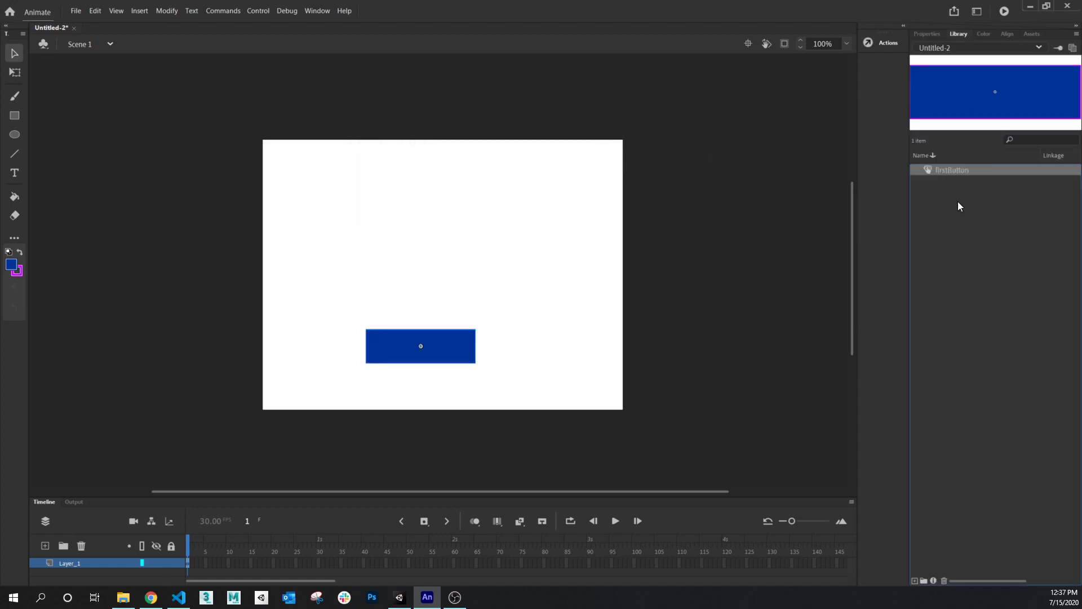
left_click_drag(947, 170, 363, 208)
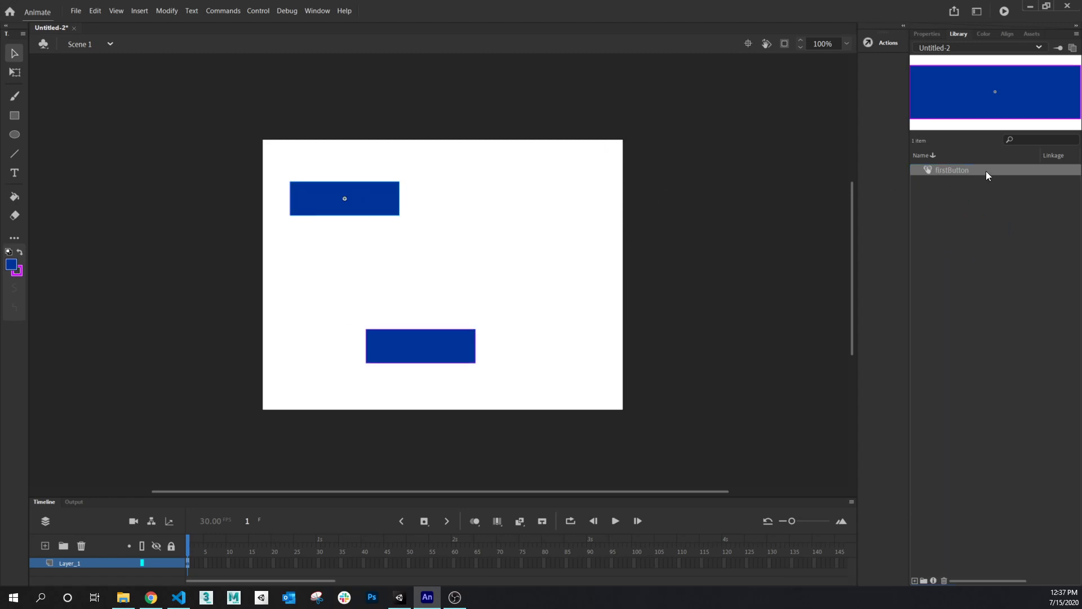
left_click_drag(986, 171, 463, 215)
left_click_drag(938, 173, 516, 286)
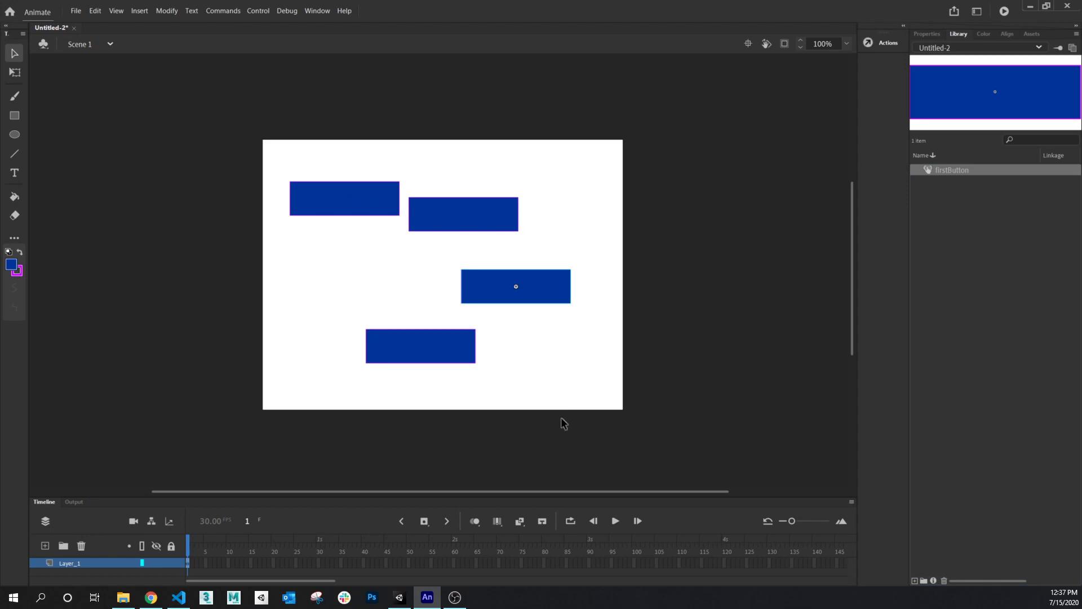
left_click(371, 305)
left_click(429, 357)
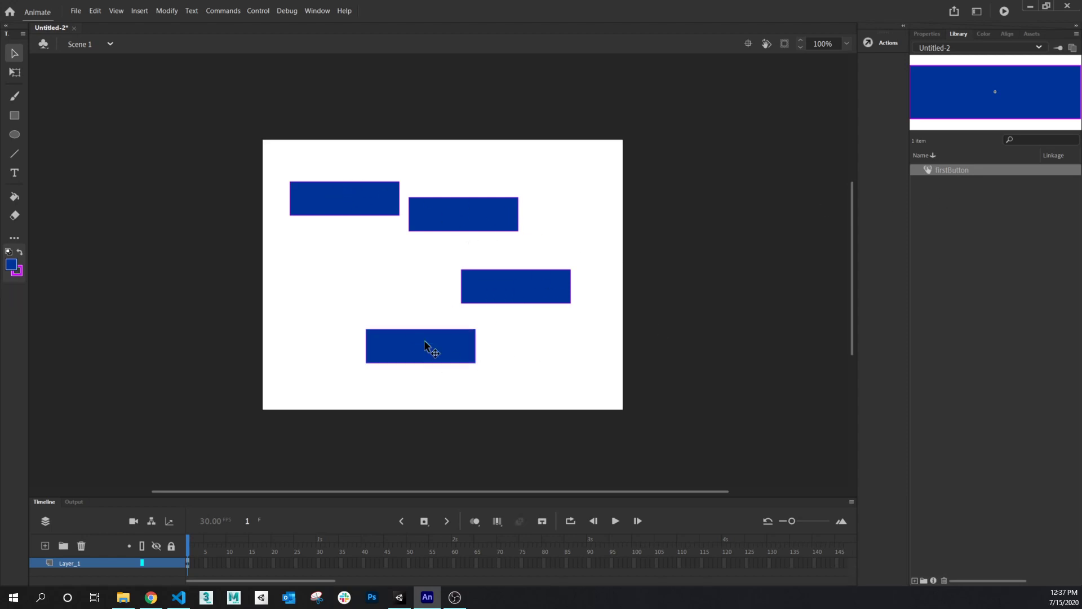
left_click(509, 286)
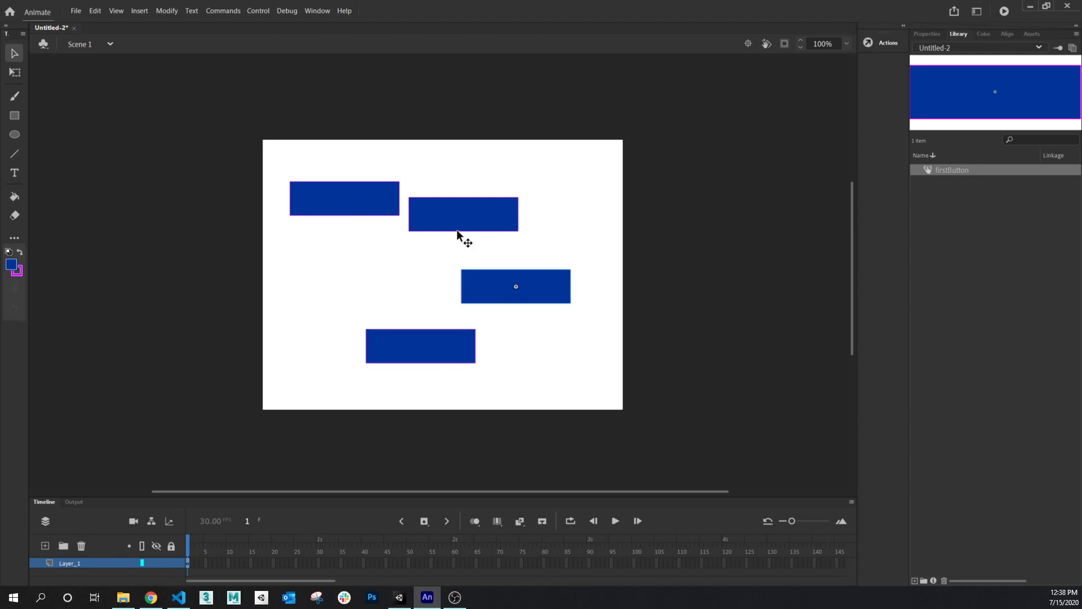
Open the lowest firstButton instance for in-place editing and insert a keyframe in its Hit frame
double_click(428, 360)
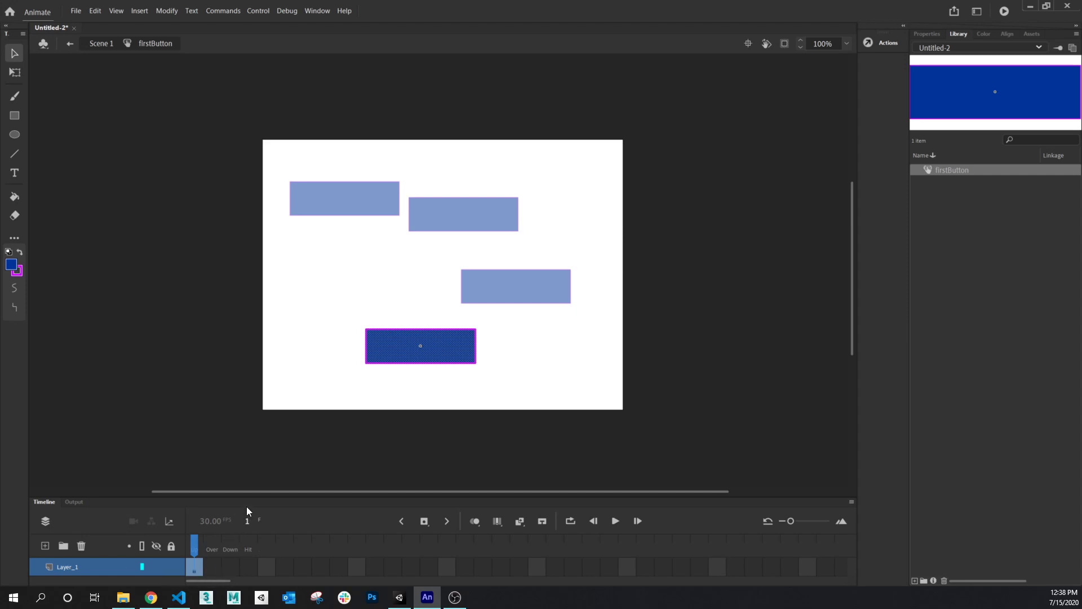
left_click_drag(252, 499, 259, 451)
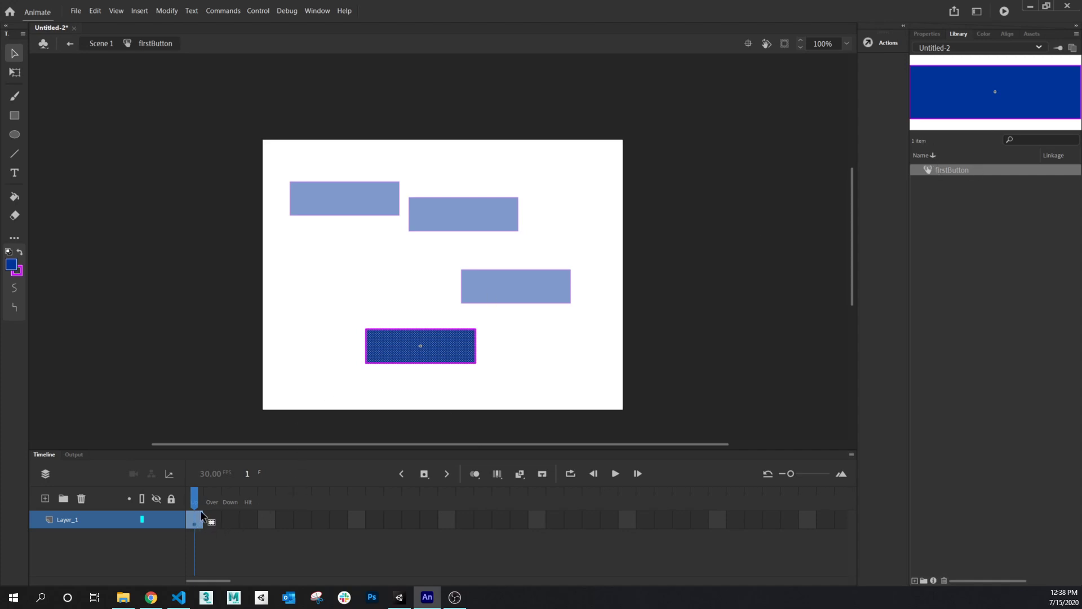
left_click(250, 521)
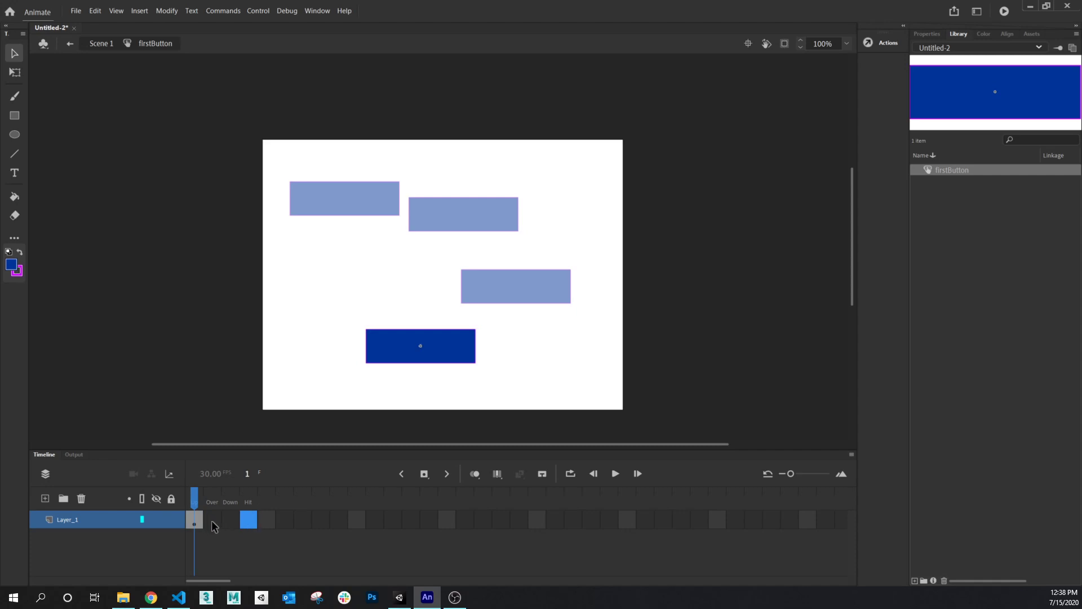
key("F6")
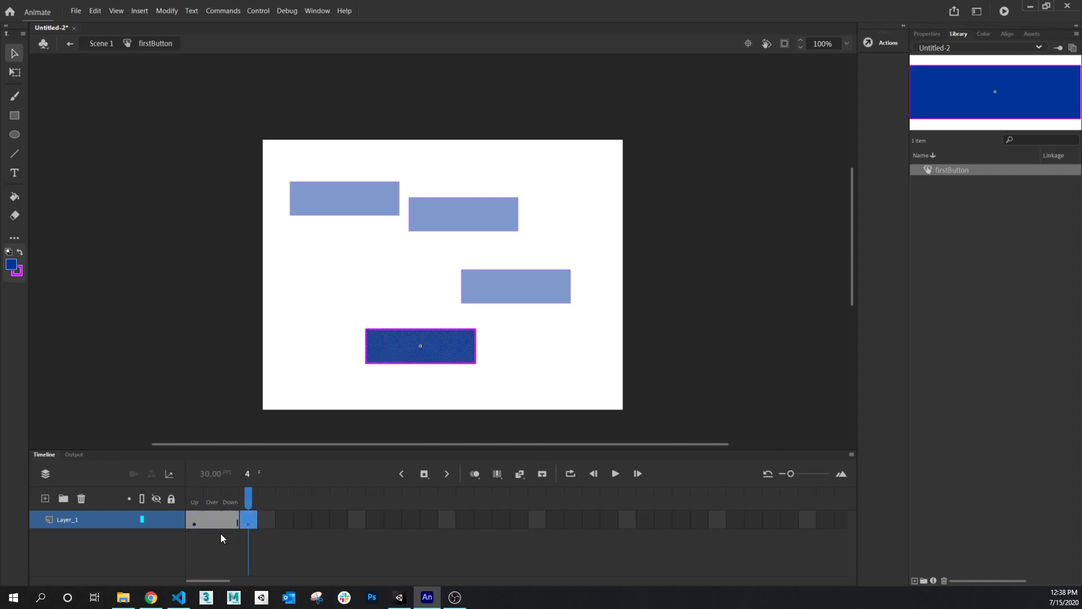
left_click(253, 556)
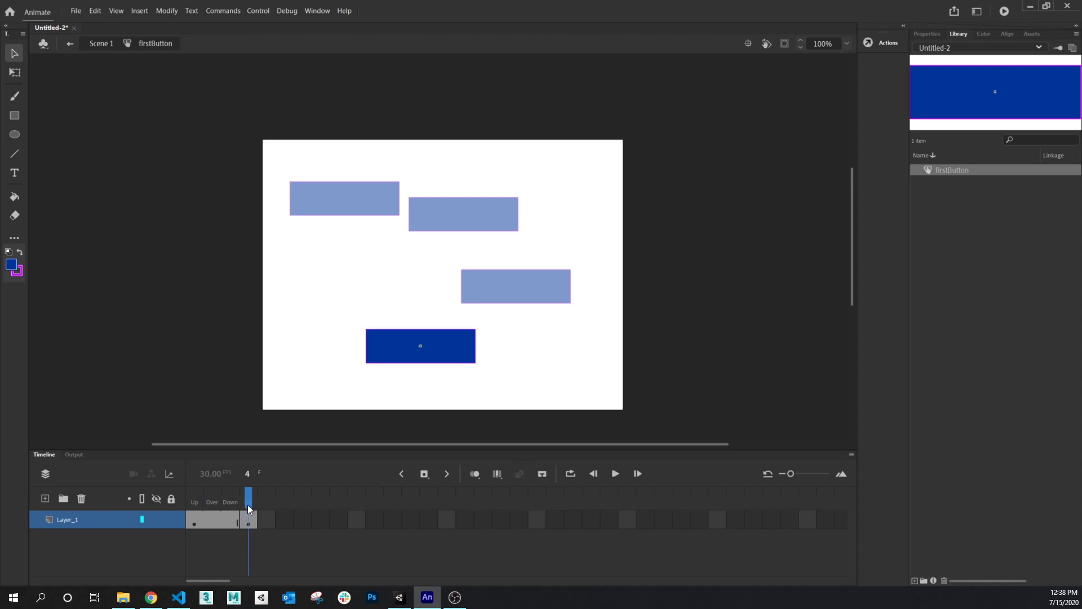
mouse_move(248, 505)
left_mouse_down()
mouse_move(194, 497)
mouse_move(249, 497)
left_mouse_up()
left_click(249, 519)
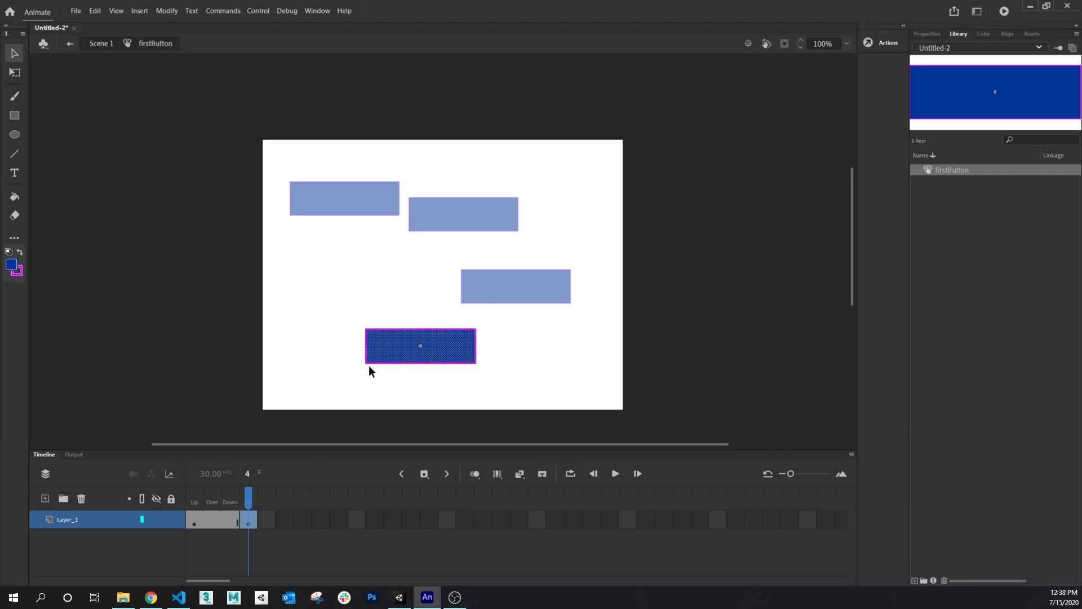
Insert keyframes in the Over and Down frames of the firstButton symbol
left_click(211, 526)
key("F5")
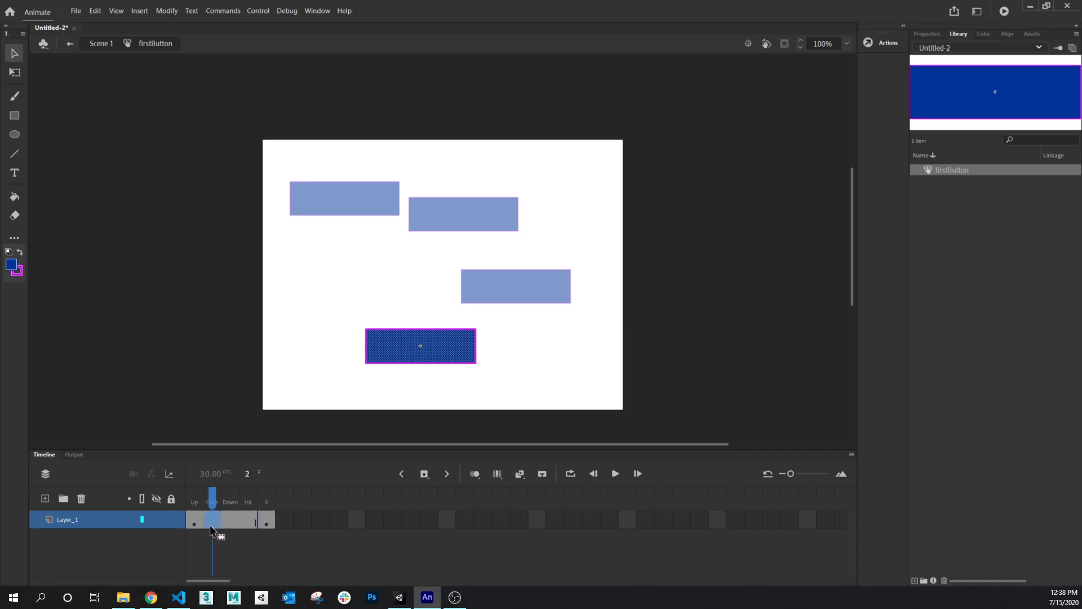
key("shift+F5")
left_click(230, 521)
key("F6")
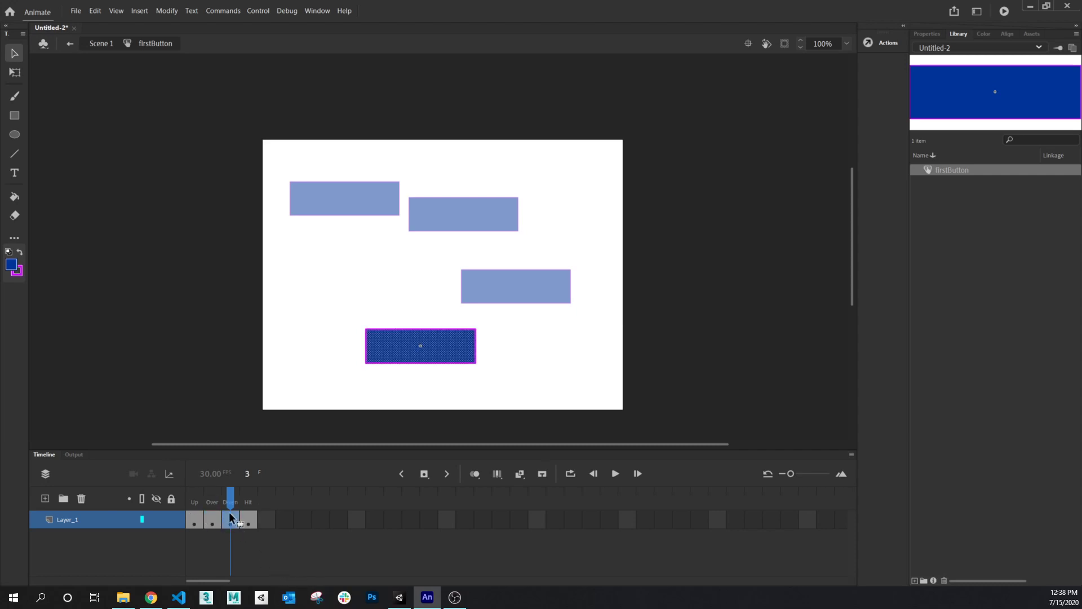
Change the rectangle's fill to bright turquoise in the Over frame of firstButton
left_click(213, 519)
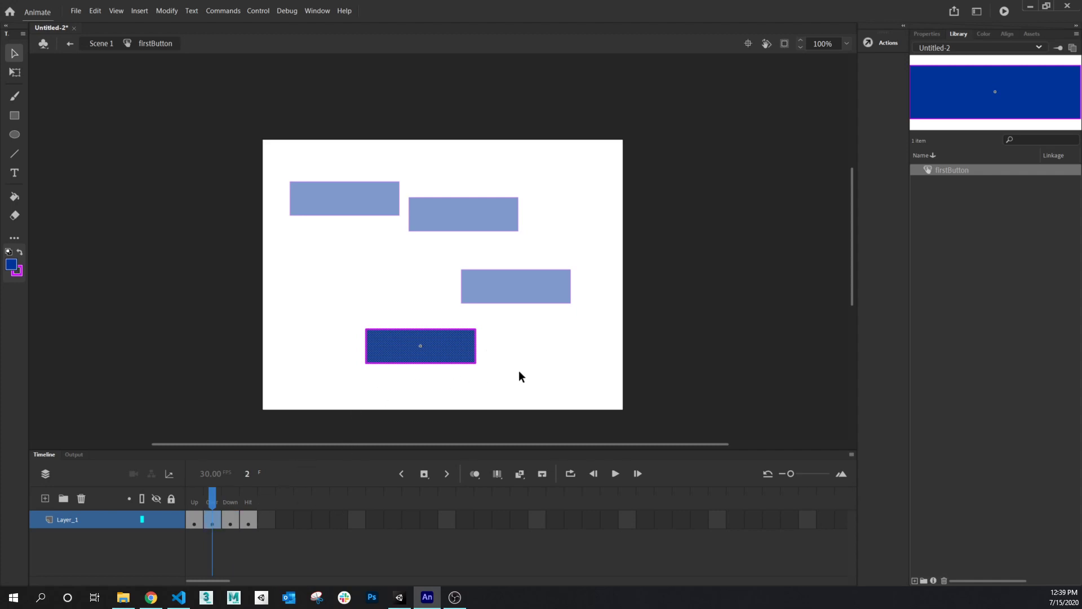
left_click(449, 344)
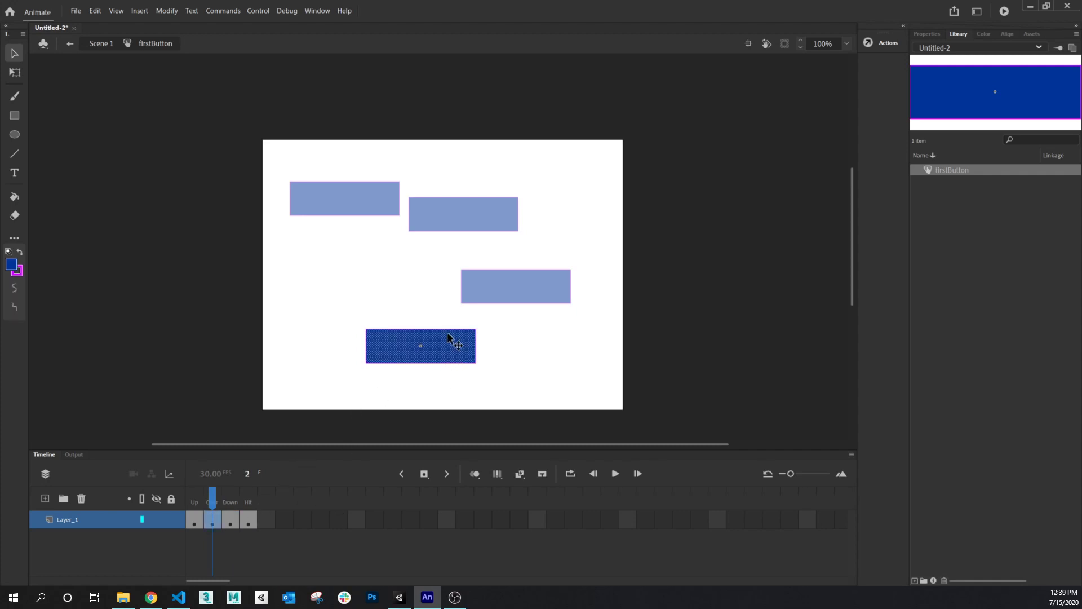
left_click(927, 35)
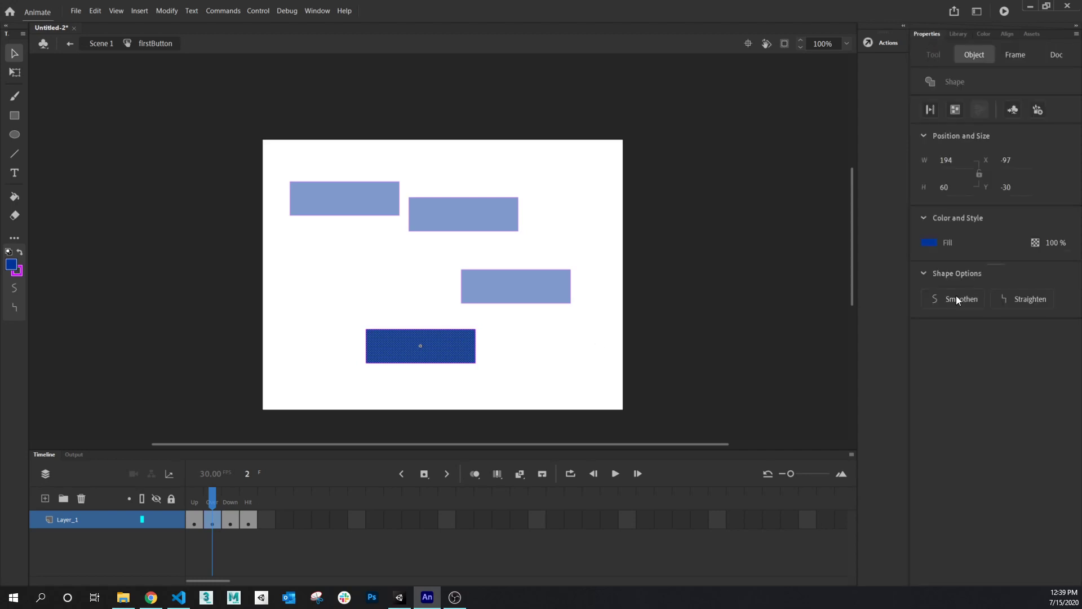
left_click(928, 243)
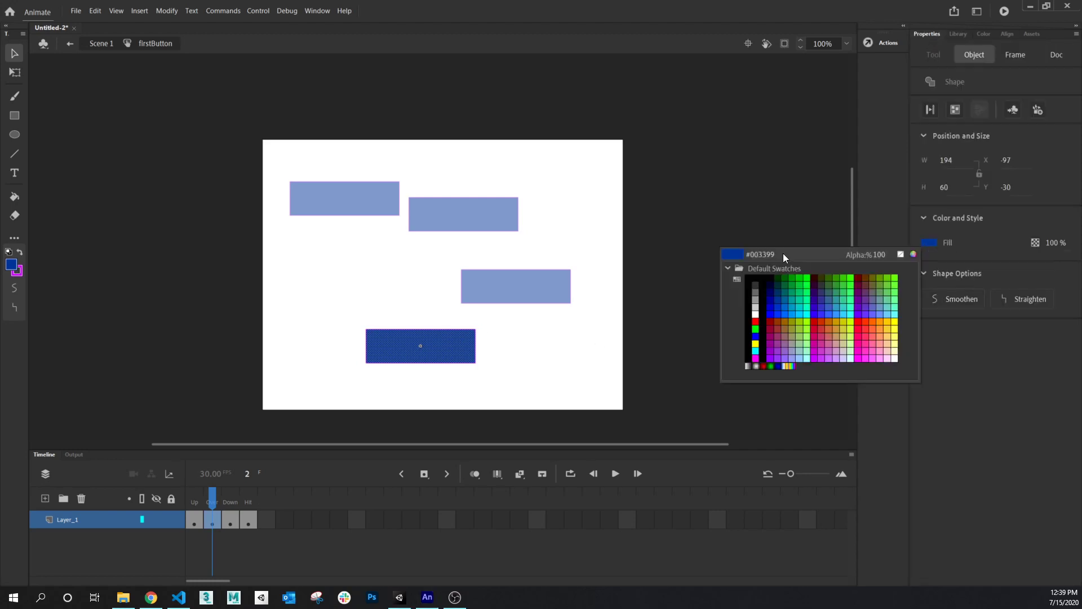
left_click(807, 306)
left_click(540, 368)
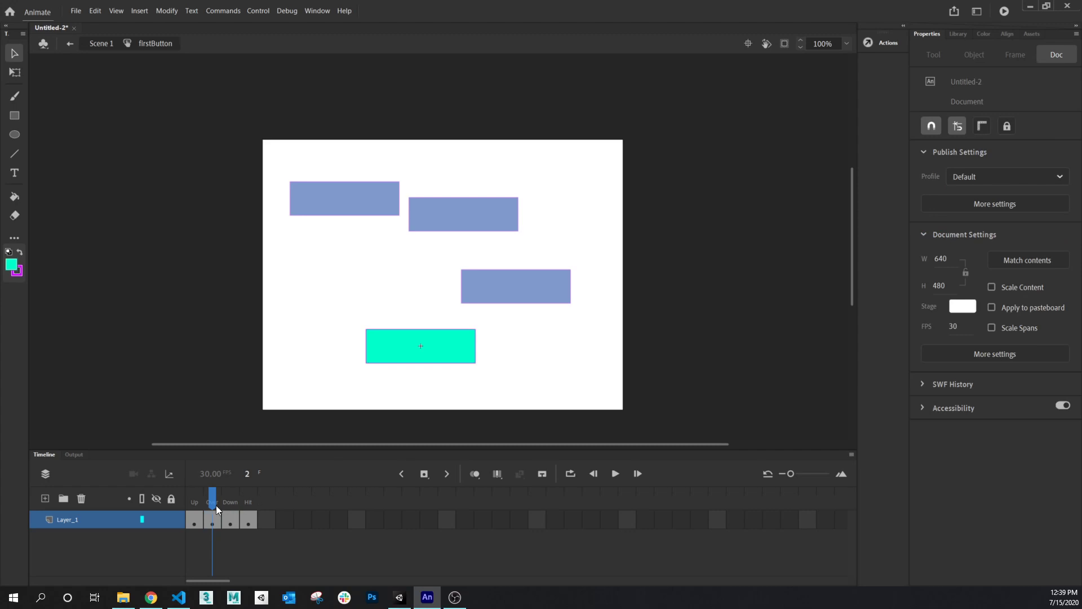
Return to Scene 1 and test the movie to check the lowest button's rollover colour, closing the preview when finished
left_click(101, 45)
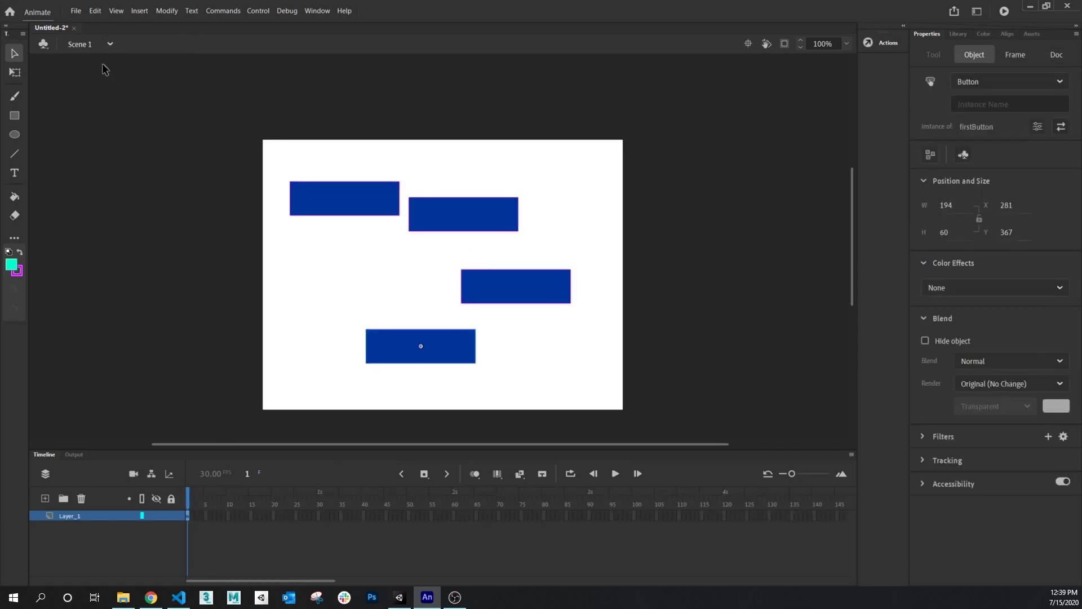
left_click(562, 336)
key("ctrl+Return")
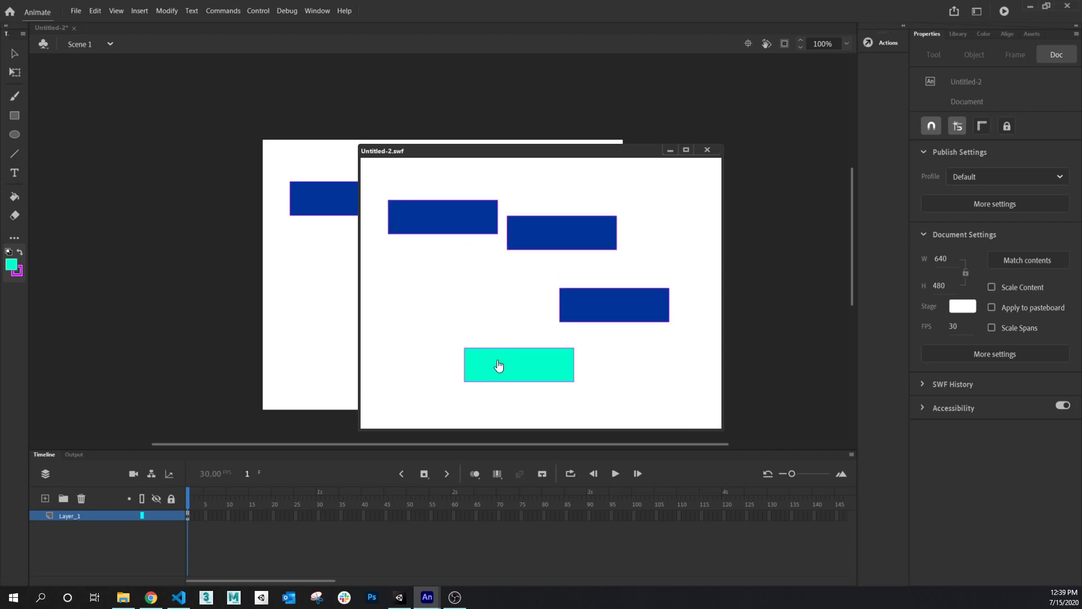
left_click(707, 150)
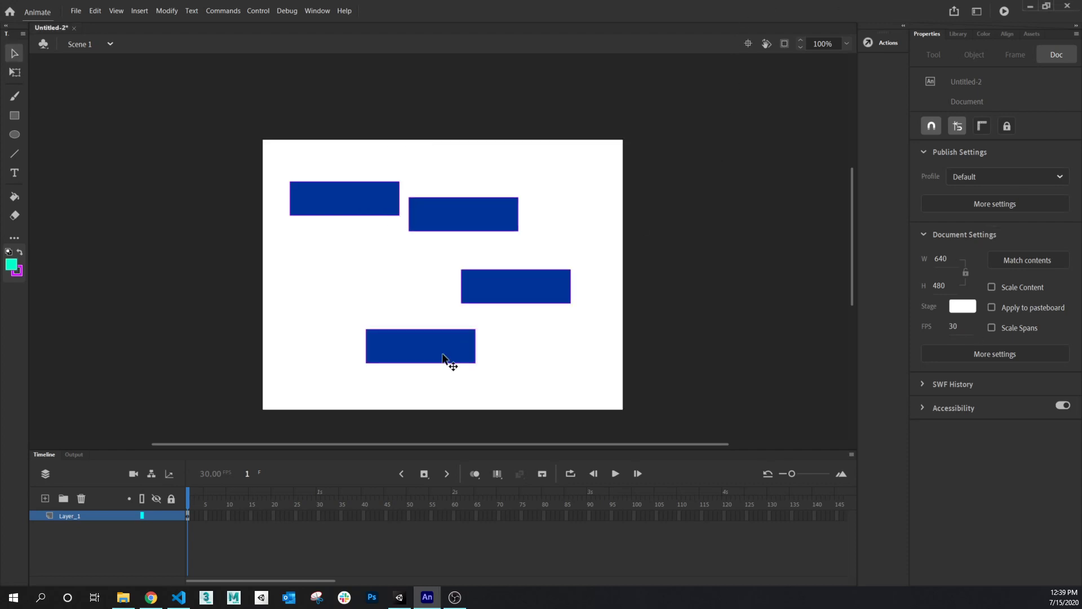
Open the lowest firstButton instance in place and enlarge the Hit frame's rectangle from its centre to about 297.5 by 92
double_click(423, 354)
left_click(248, 519)
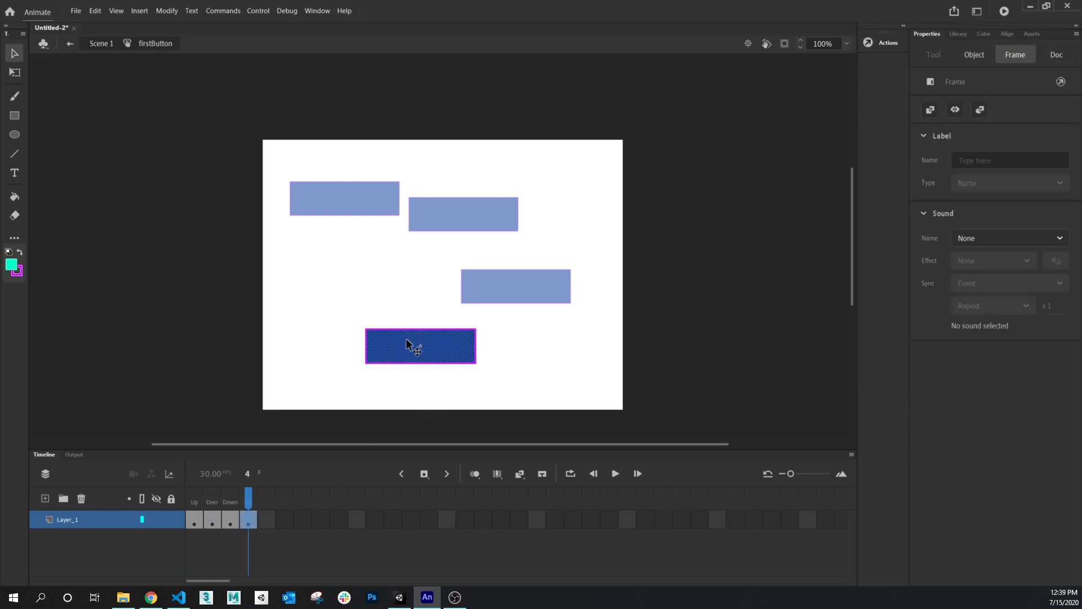
left_click(15, 73)
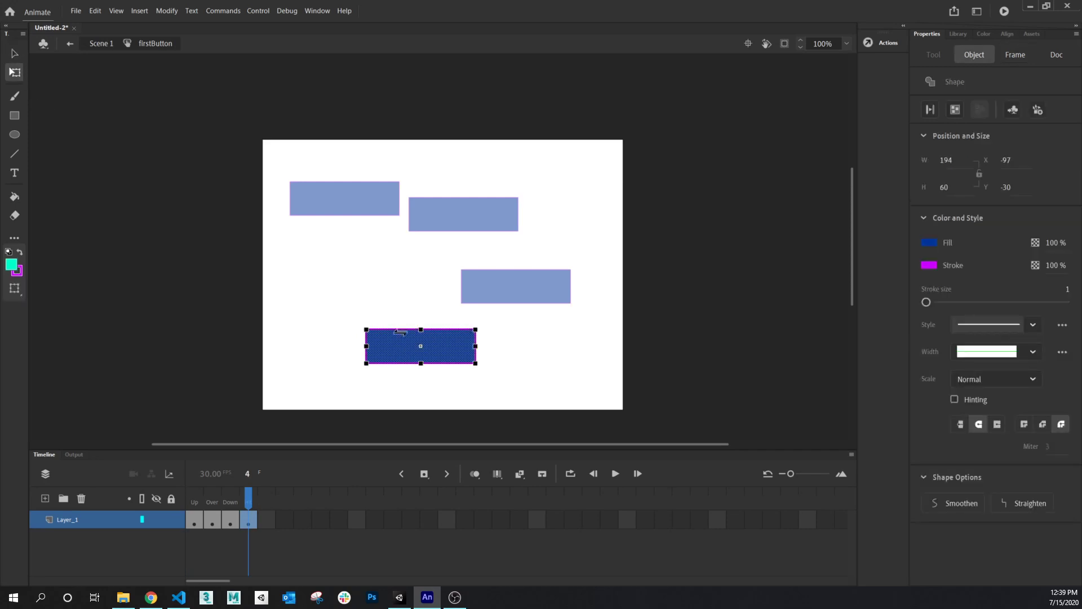
left_click_drag(475, 364, 505, 373)
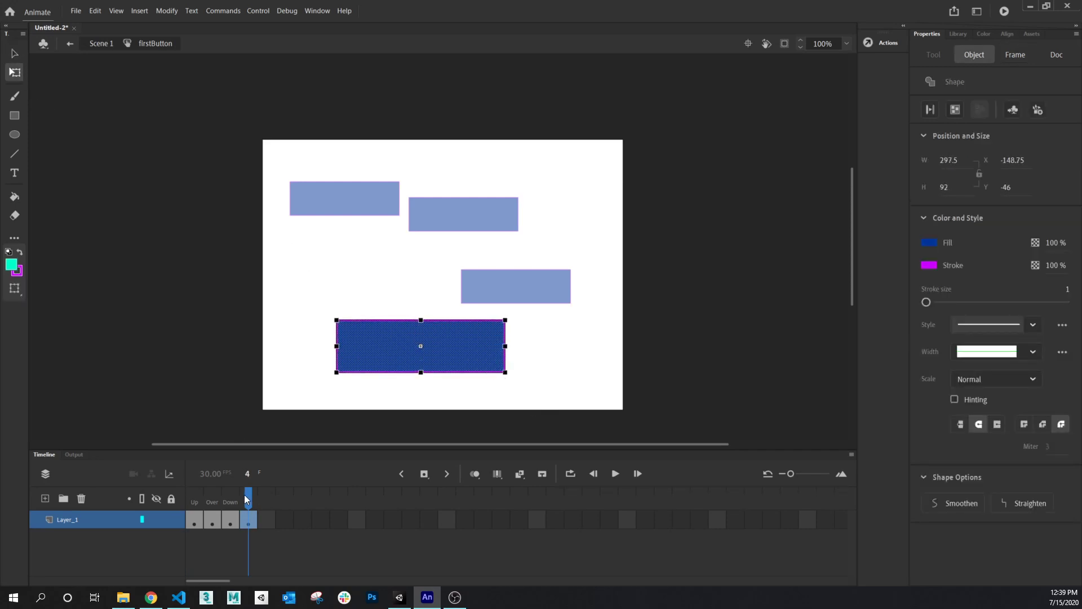
Return to Scene 1 and test the movie to check the lowest button's enlarged rollover area, closing the preview when finished
mouse_move(245, 494)
left_mouse_down()
mouse_move(230, 499)
mouse_move(253, 506)
mouse_move(194, 502)
mouse_move(230, 498)
left_mouse_up()
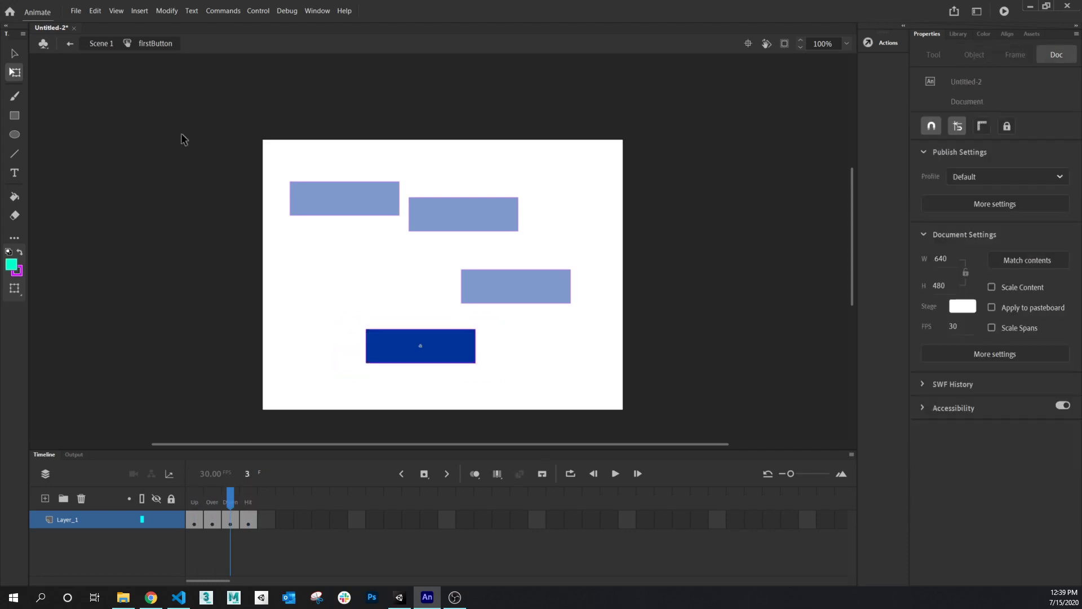
left_click(98, 43)
left_click(533, 354)
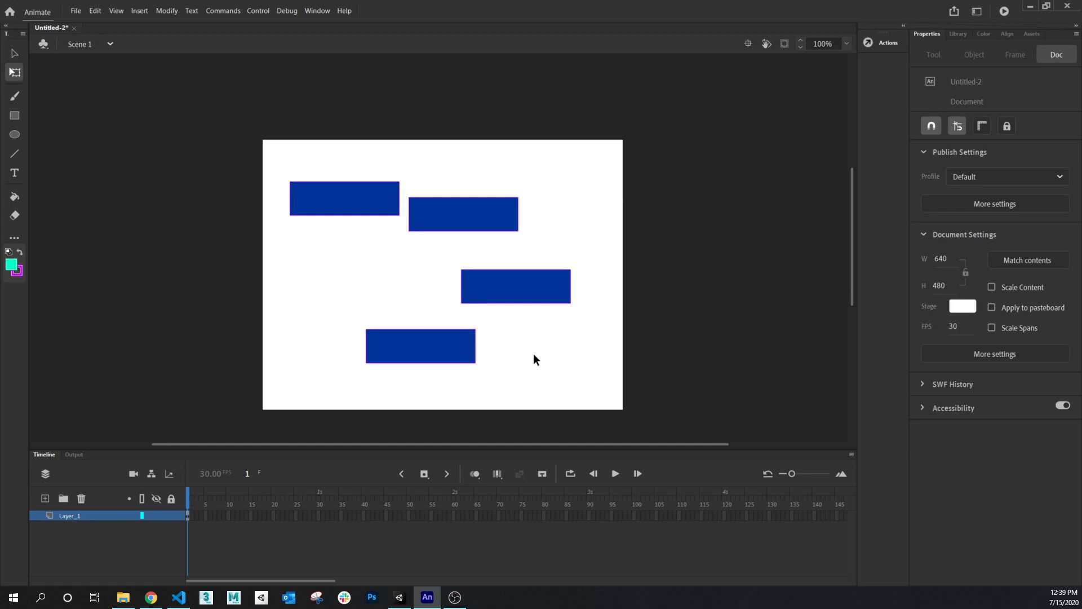
key("ctrl+Return")
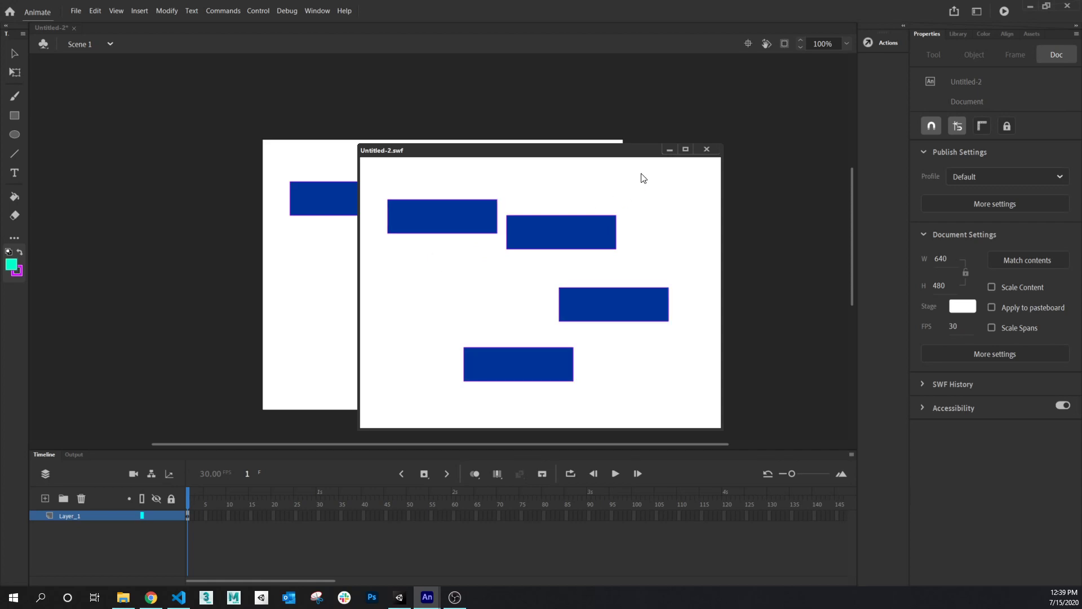
left_click(707, 149)
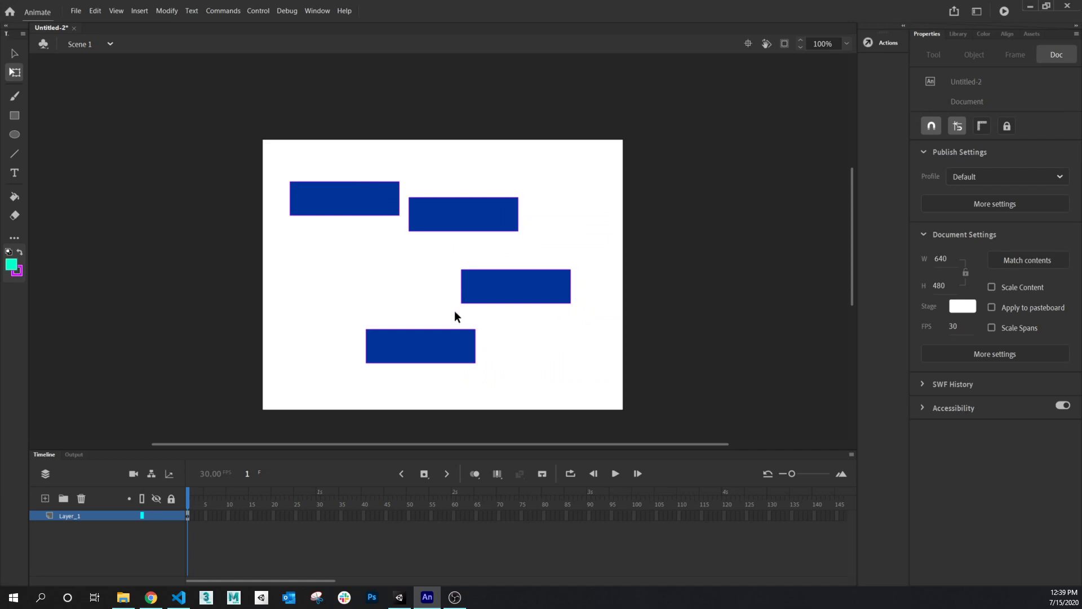
Reopen the lowest firstButton instance for in-place editing and delete the rectangle's fill in the Hit frame, keeping its outline
double_click(436, 337)
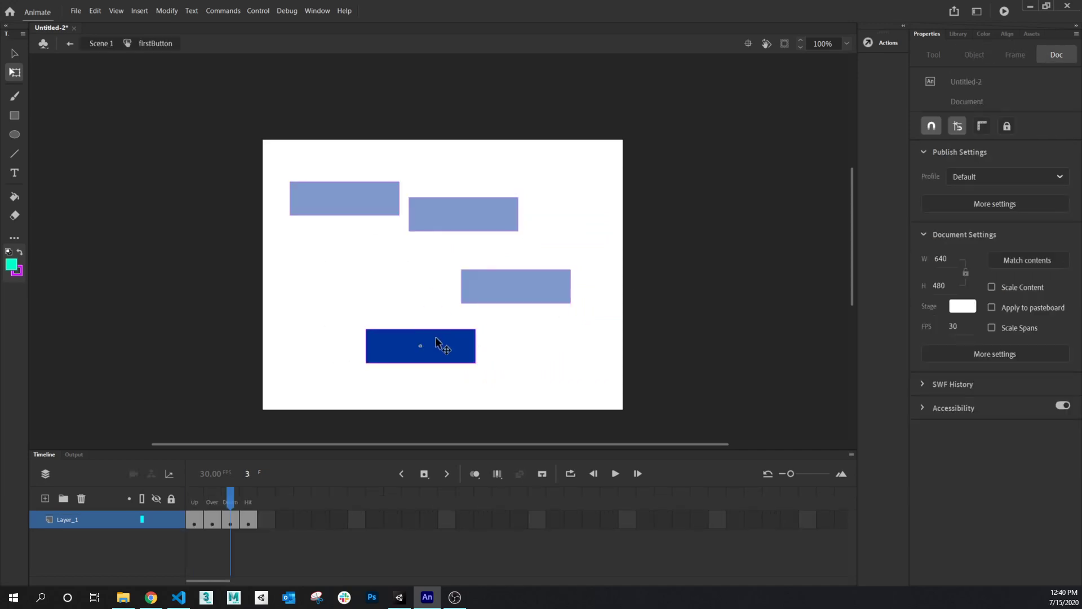
left_click(248, 521)
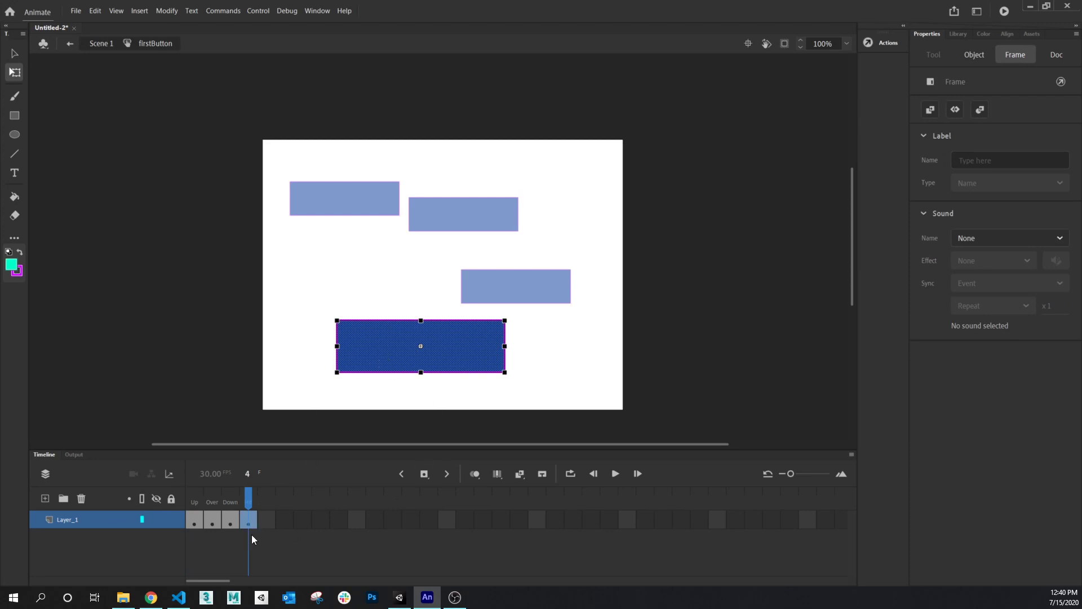
left_click(433, 344)
key("Delete")
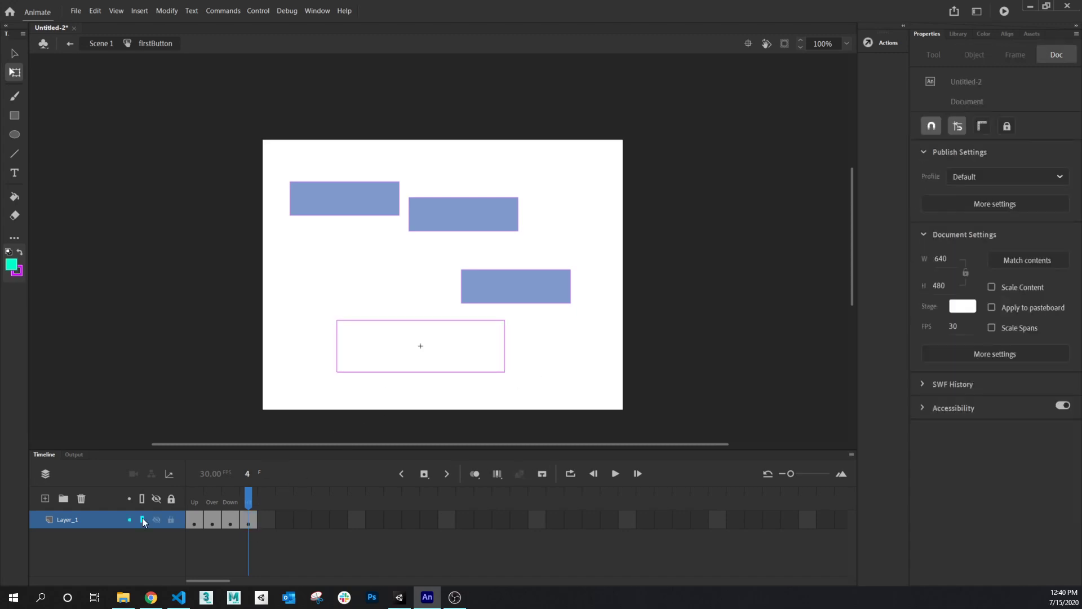
Add a new layer in firstButton containing the static text MouseOFF and move it over the middle of the button
left_click(45, 498)
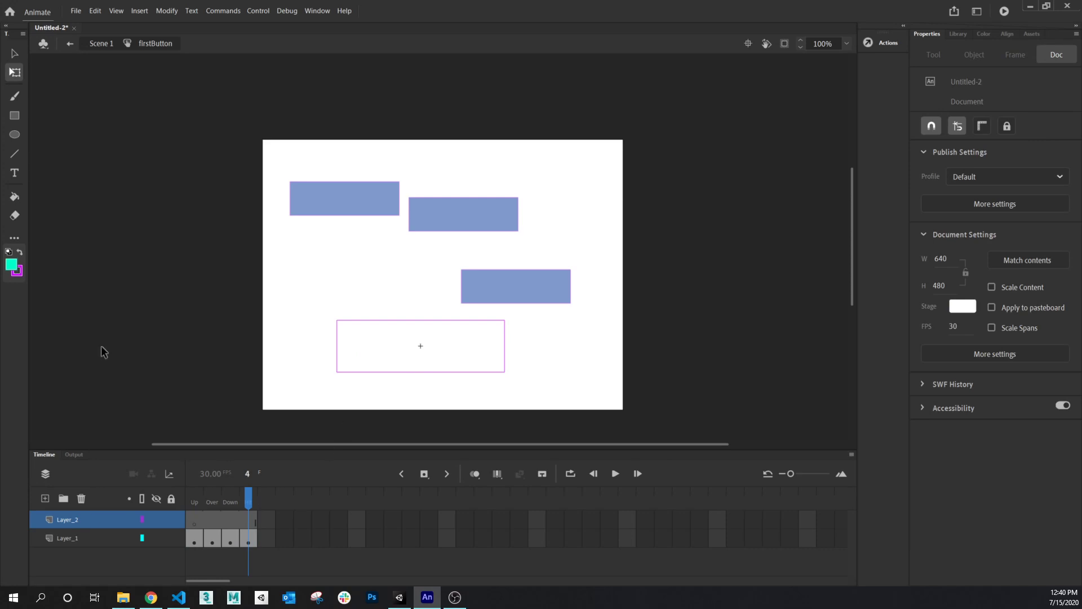
left_click(15, 173)
left_click(384, 349)
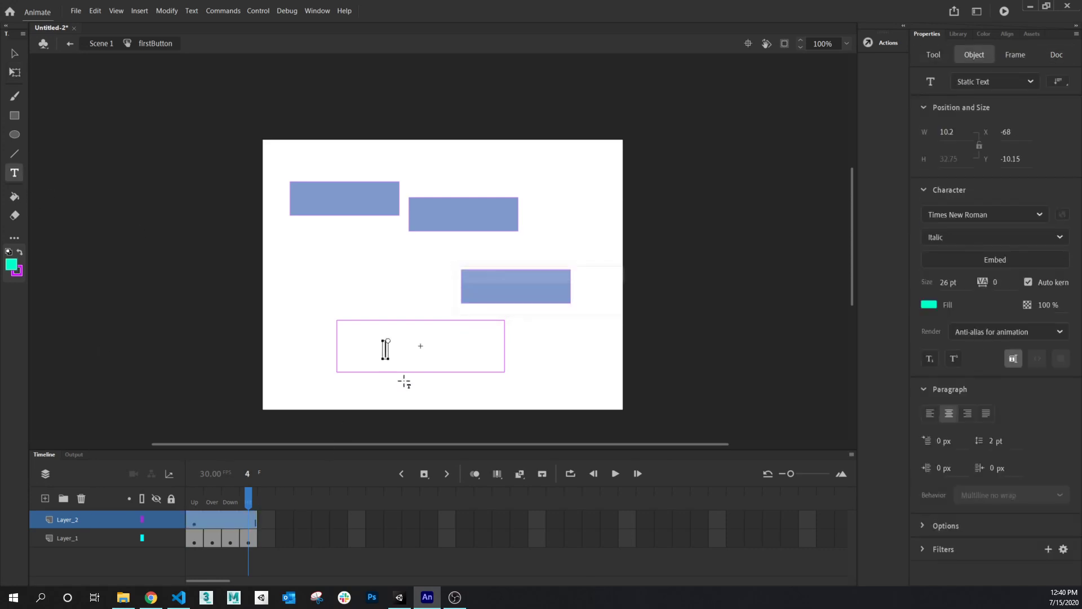
type("Mousae")
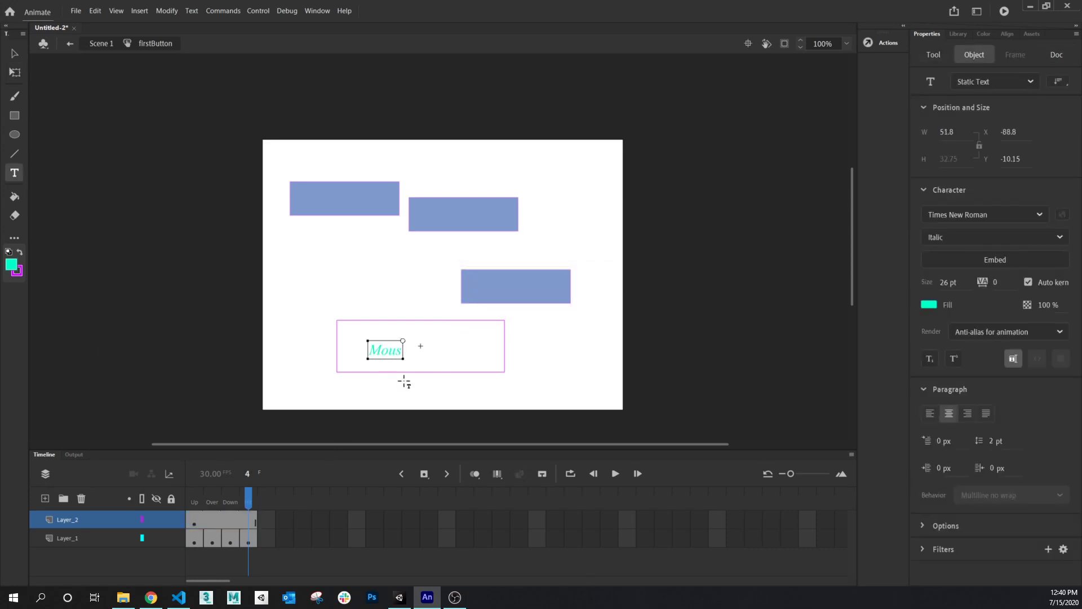
key("BackSpace")
key("BackSpace")
type("eOFF")
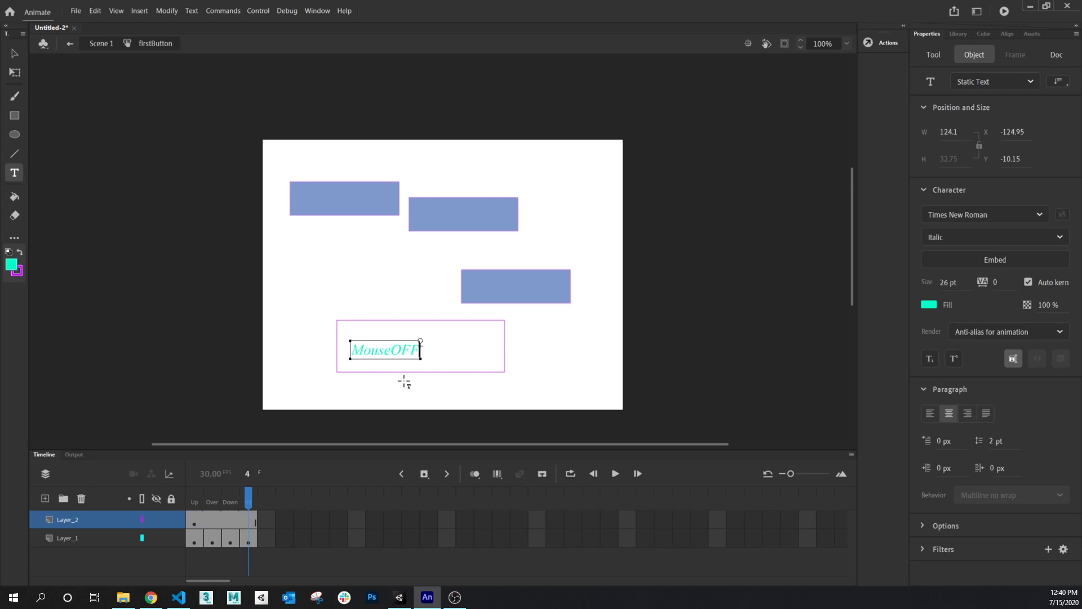
left_click(15, 54)
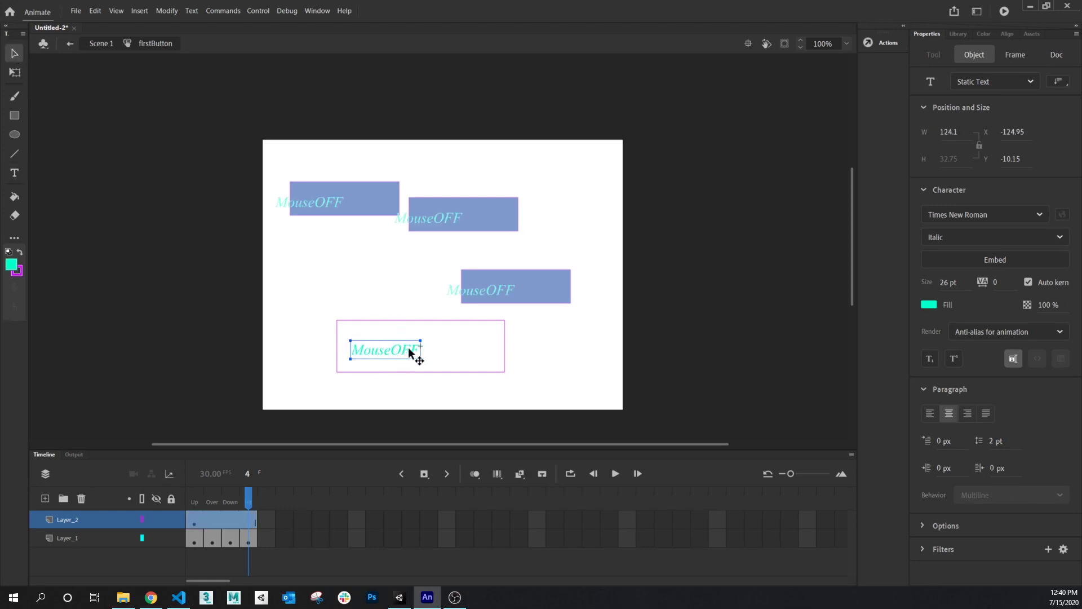
left_click_drag(408, 347, 440, 339)
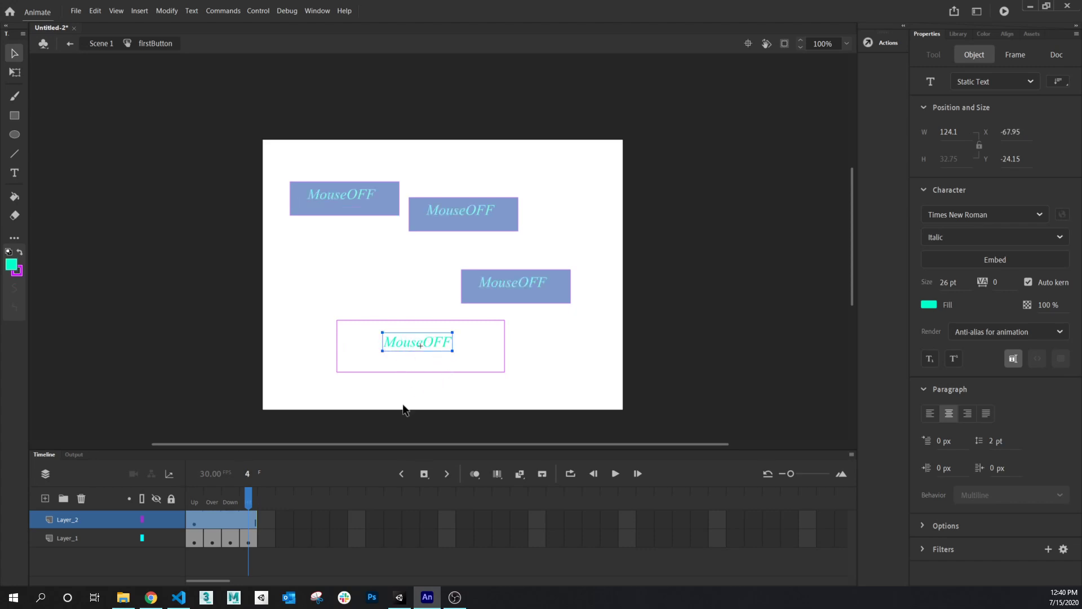
Remove the Hit frame from Layer_1 of the firstButton symbol
left_click(250, 520)
left_click(245, 540)
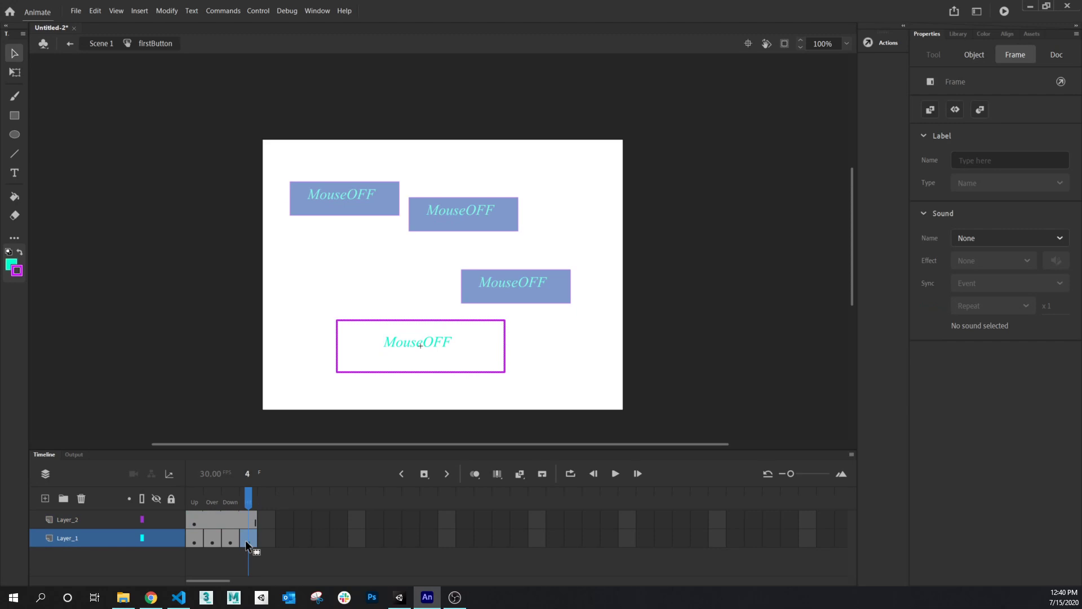
right_click(245, 541)
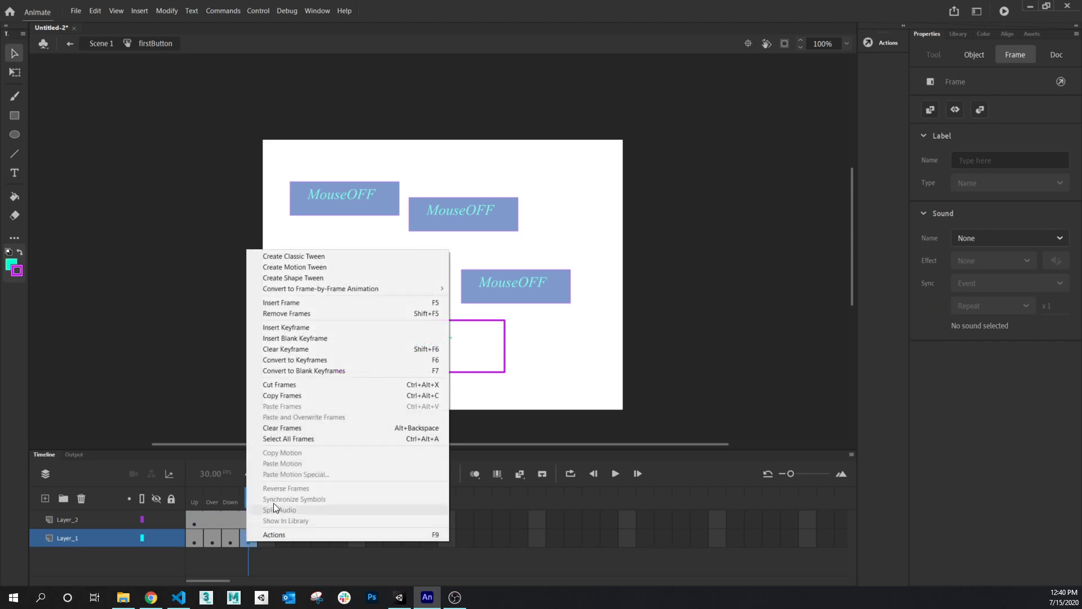
left_click(309, 314)
mouse_move(251, 509)
left_mouse_down()
mouse_move(228, 499)
mouse_move(246, 504)
left_mouse_up()
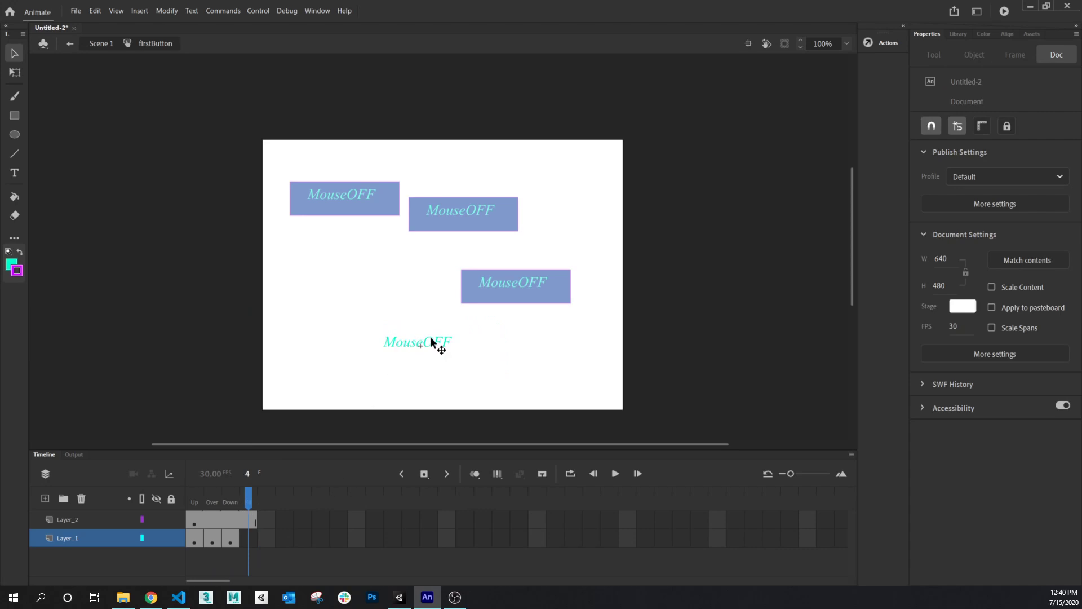
Test the movie to check how the buttons react when only the text occupies the Hit frame, and close the preview
left_click_drag(248, 499, 221, 502)
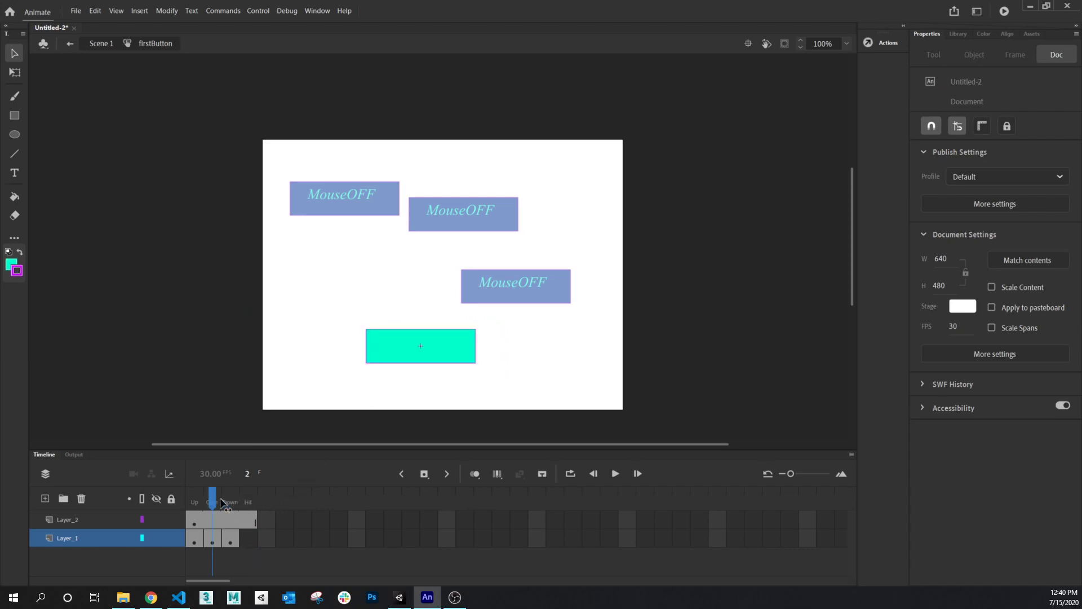
key("ctrl+Return")
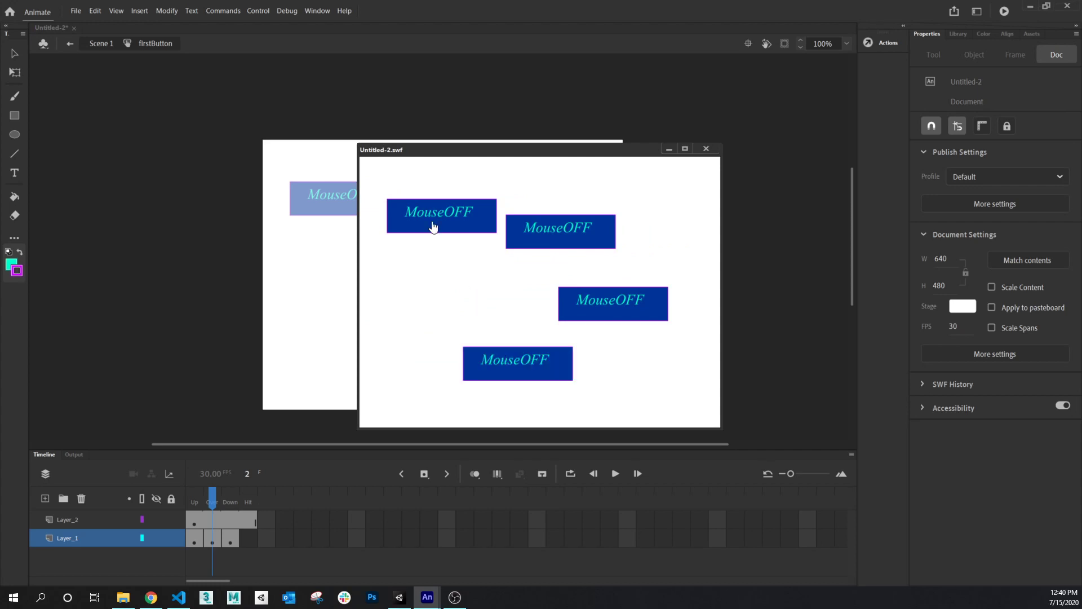
left_click(706, 148)
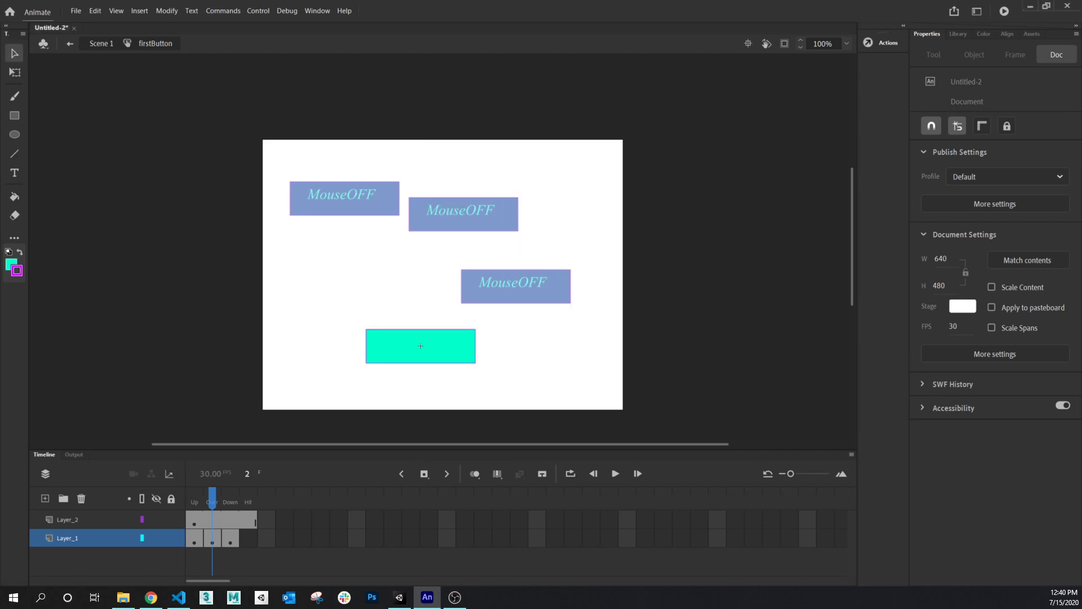
Remove the Hit frame from Layer_2 and insert a keyframe in the Hit frame of Layer_1
left_click(246, 521)
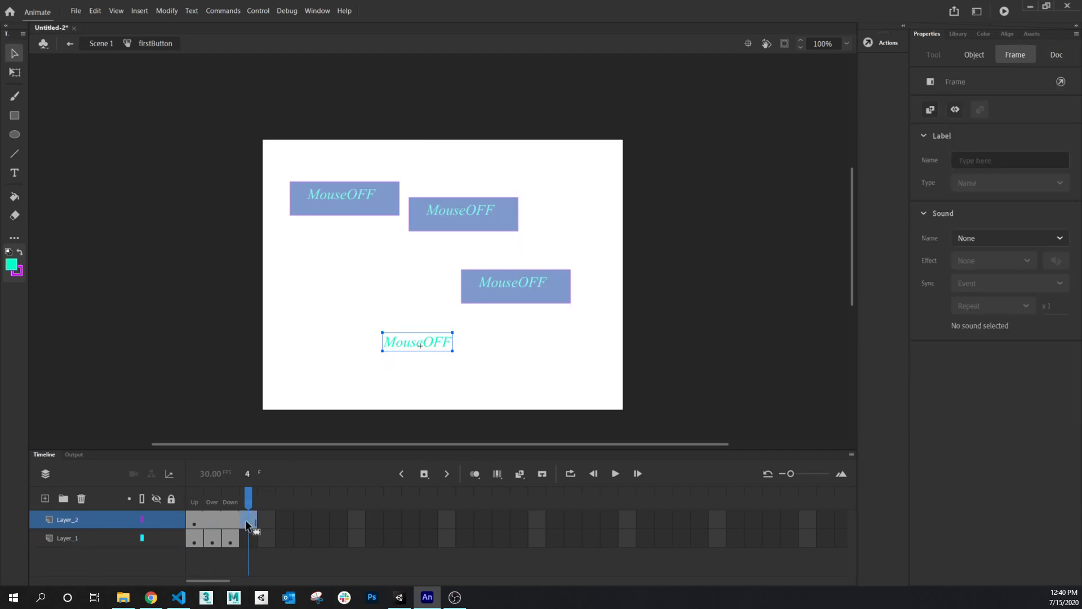
right_click(245, 520)
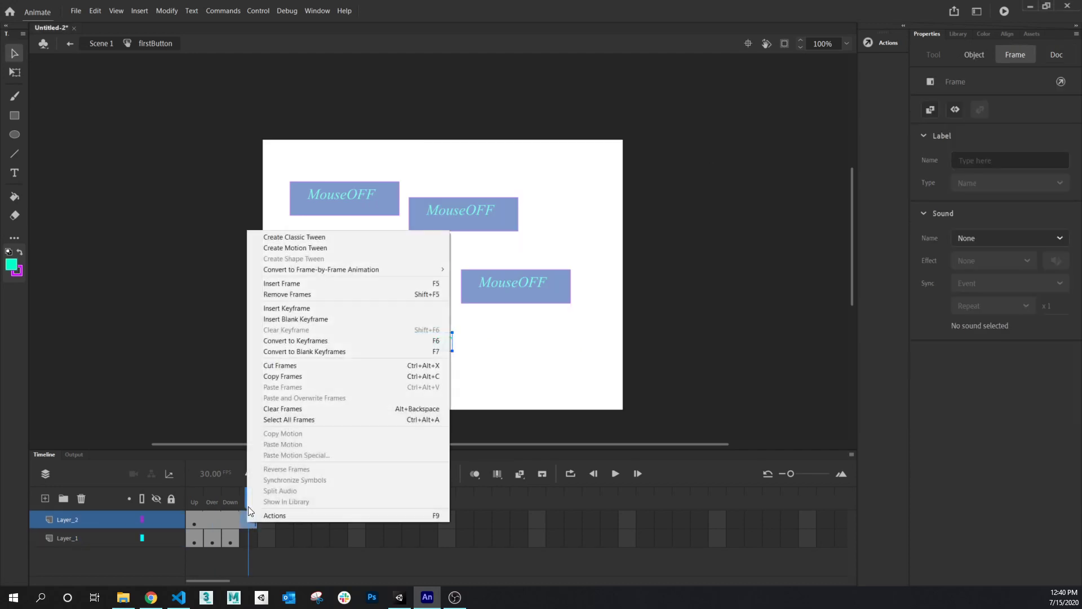
left_click(285, 294)
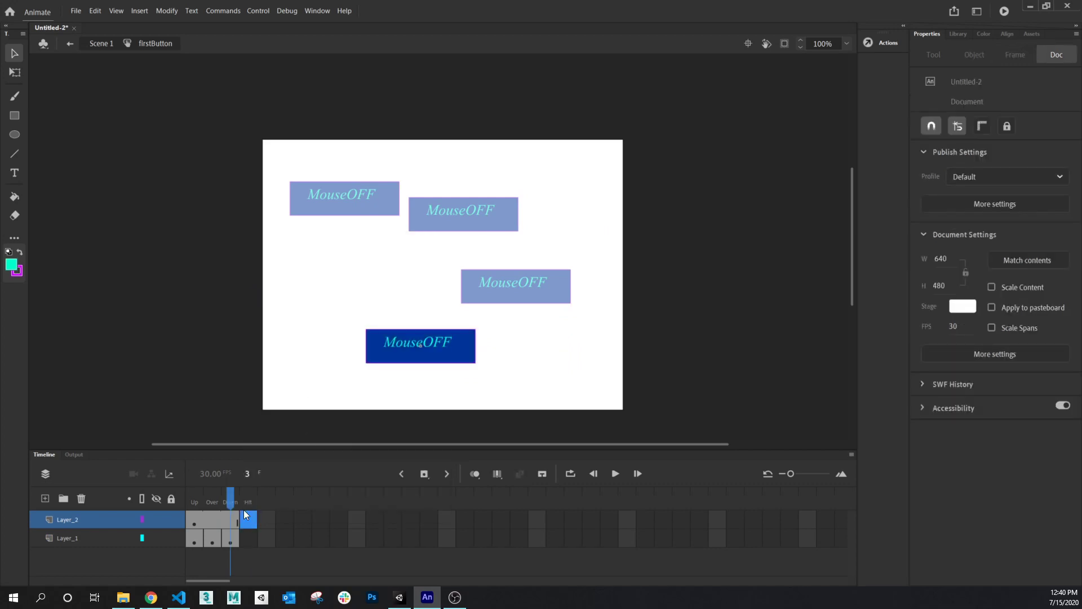
left_click(252, 542)
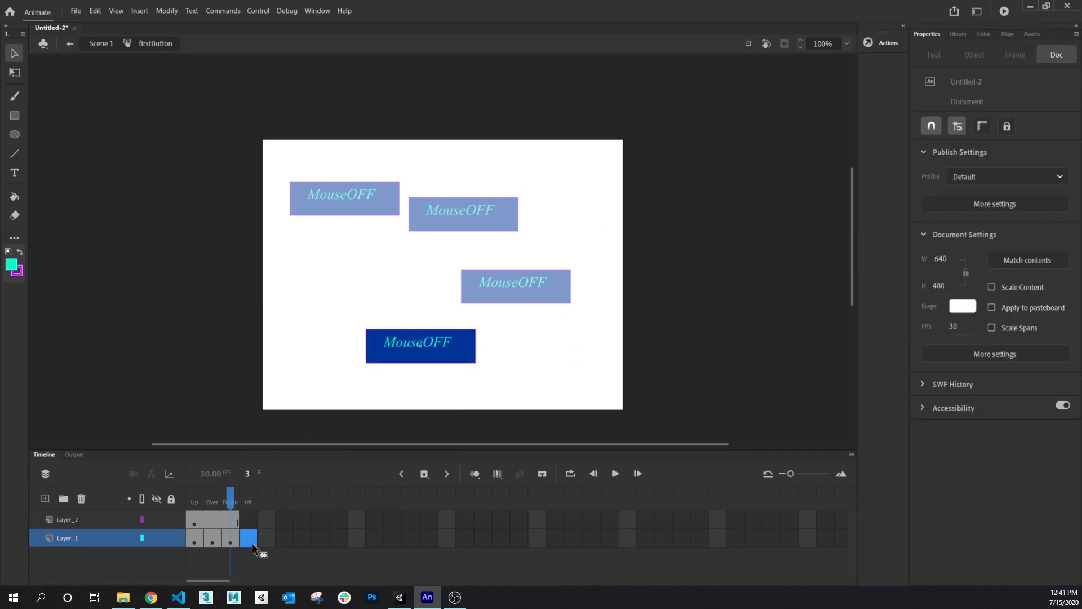
left_click(252, 543)
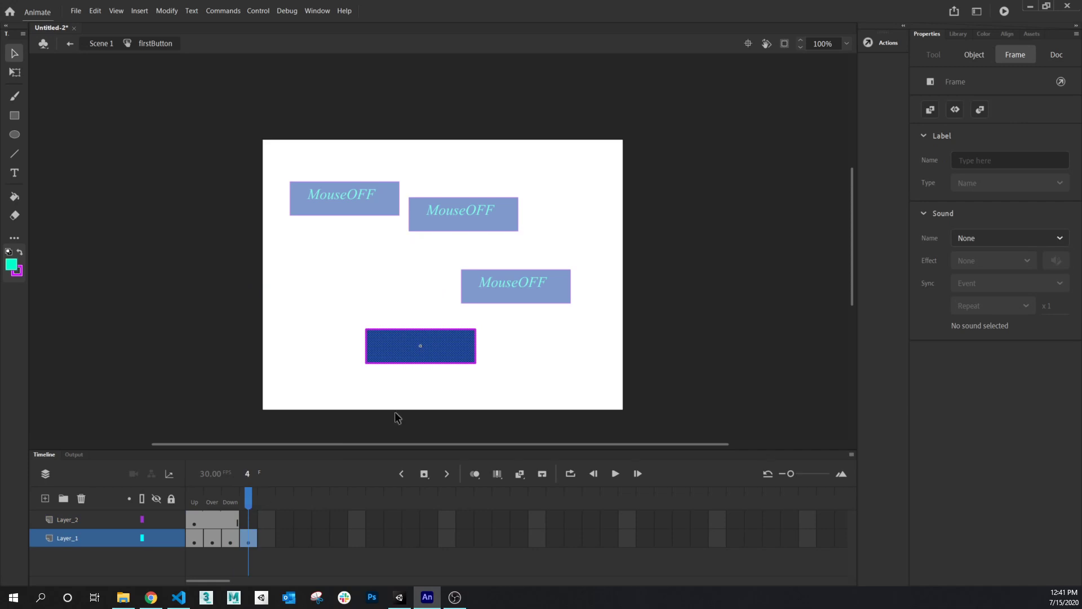
In the Up frame, align the MouseOFF text and the rectangle to each other's horizontal and vertical centres
left_click_drag(250, 498, 194, 498)
left_click(421, 293)
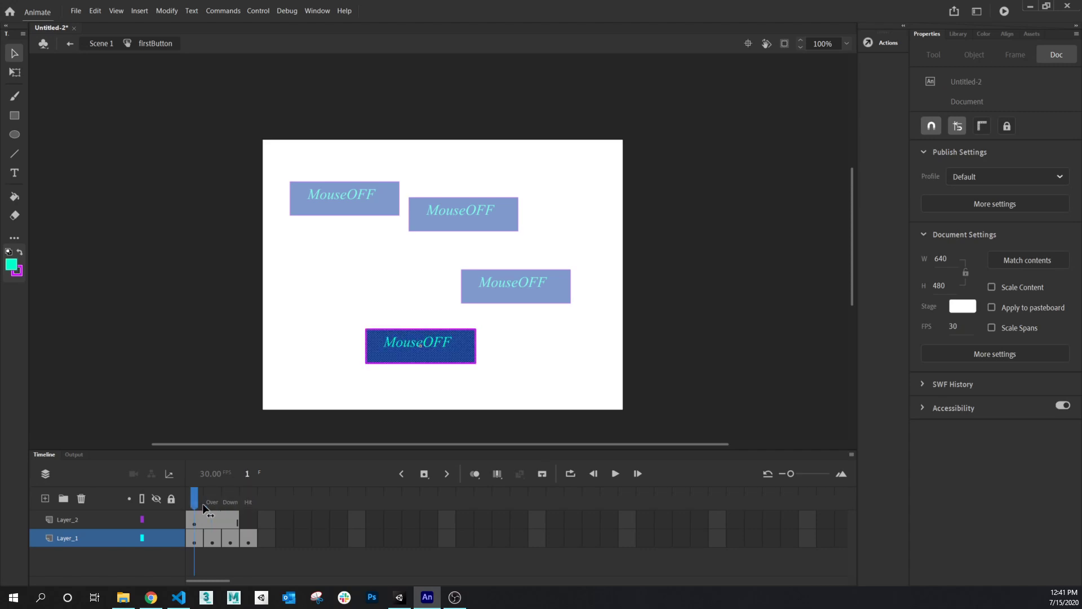
left_click(354, 314)
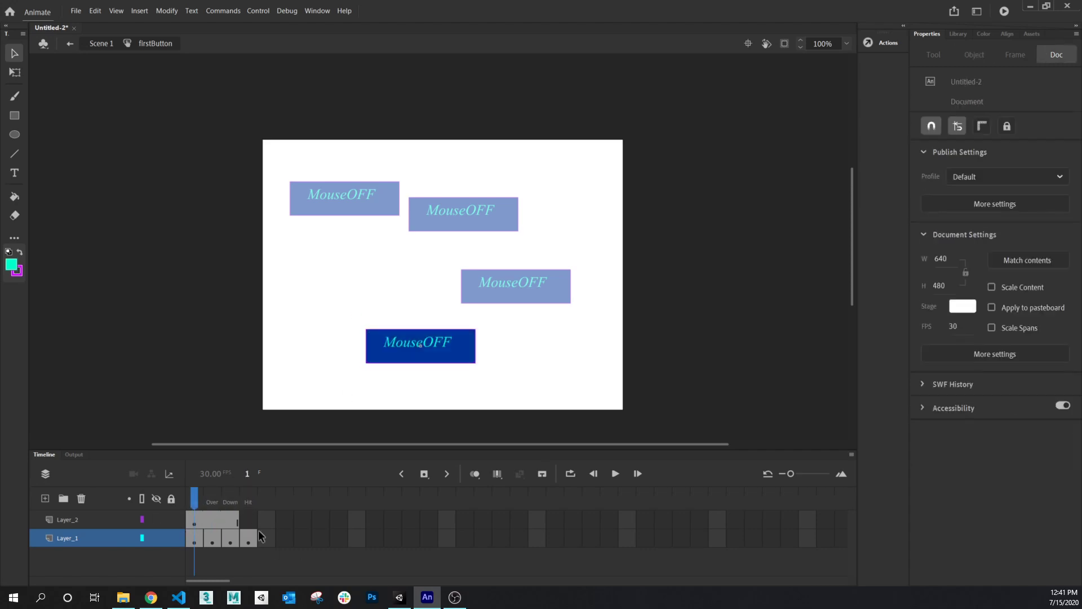
left_click(435, 340)
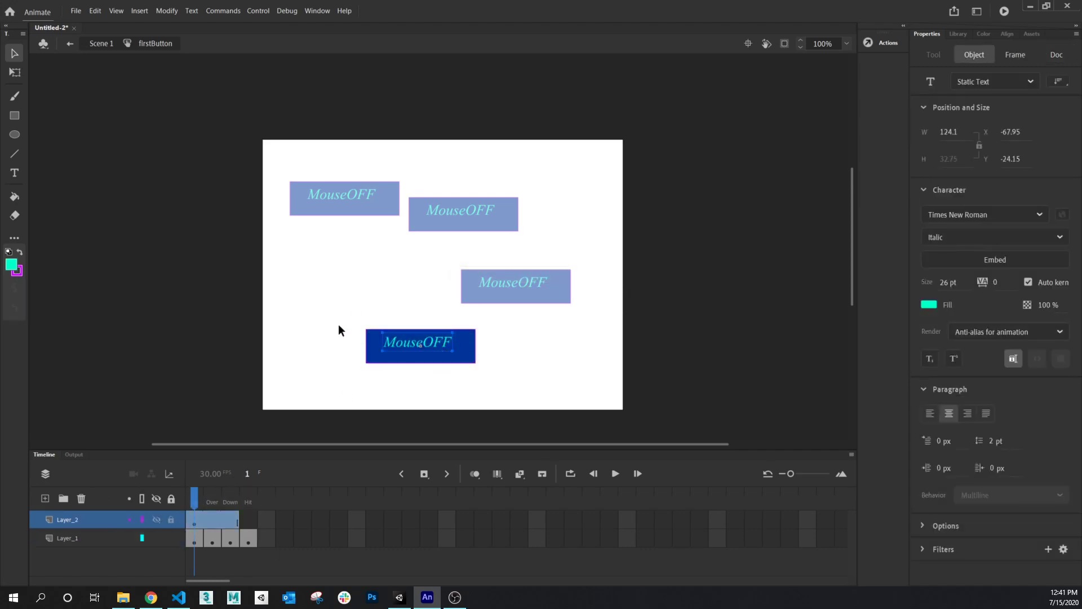
left_click_drag(338, 323, 540, 376)
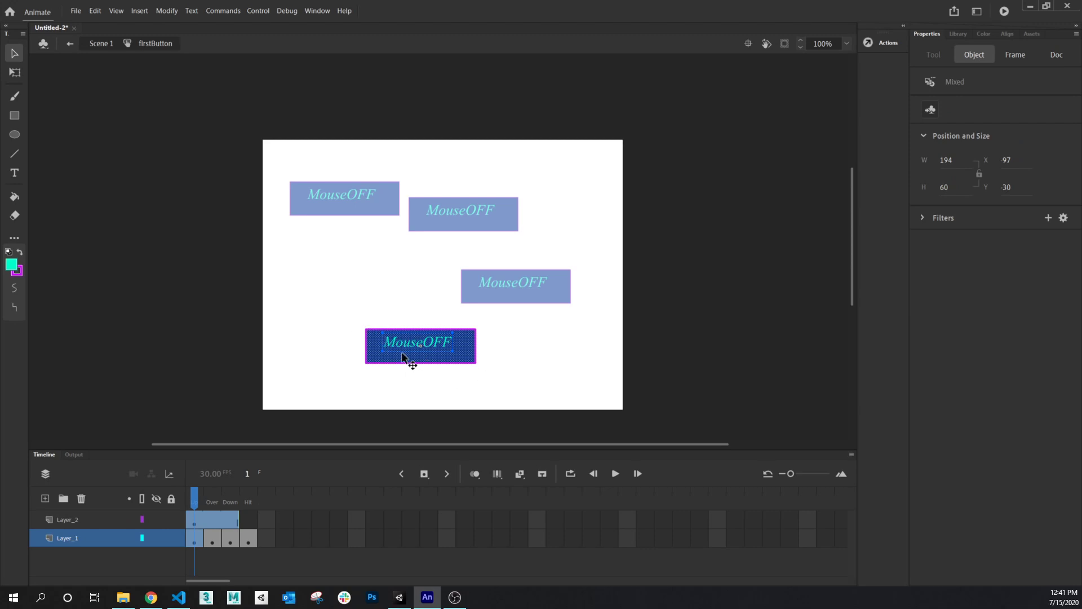
left_click(1008, 35)
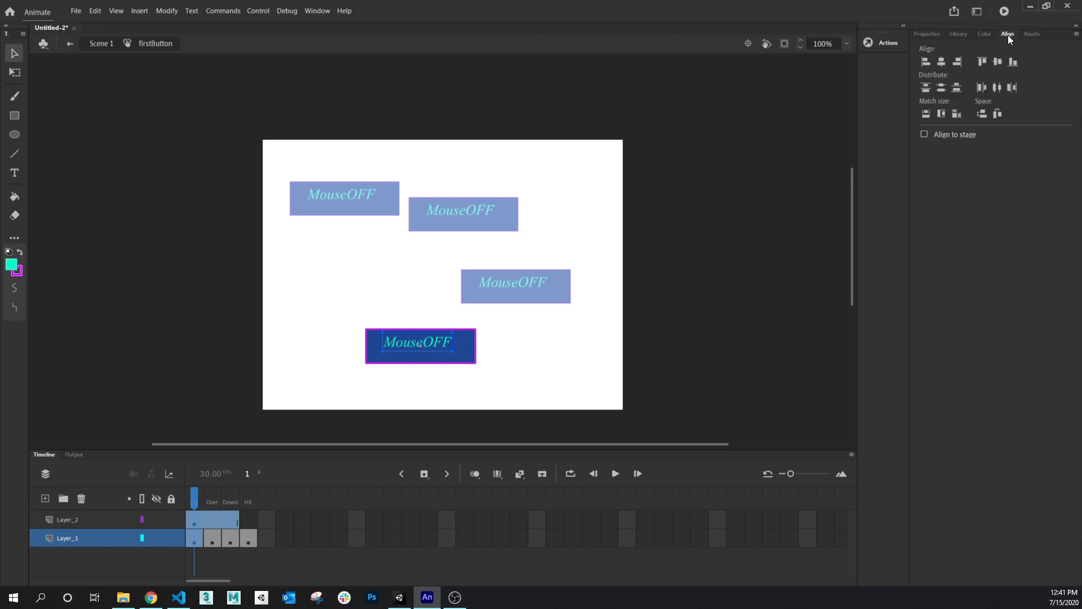
left_click(945, 63)
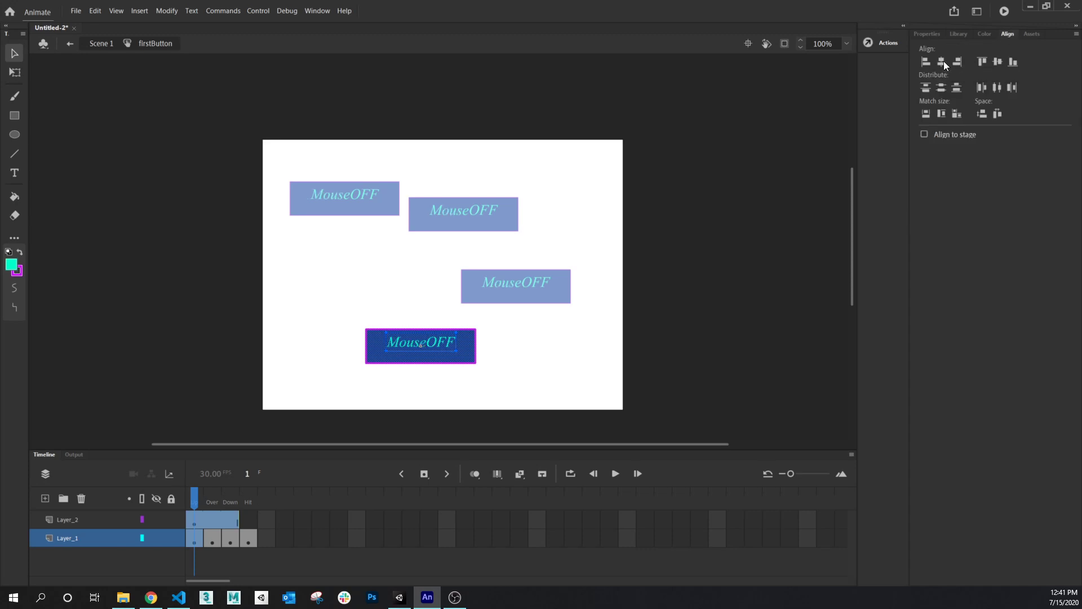
left_click(998, 62)
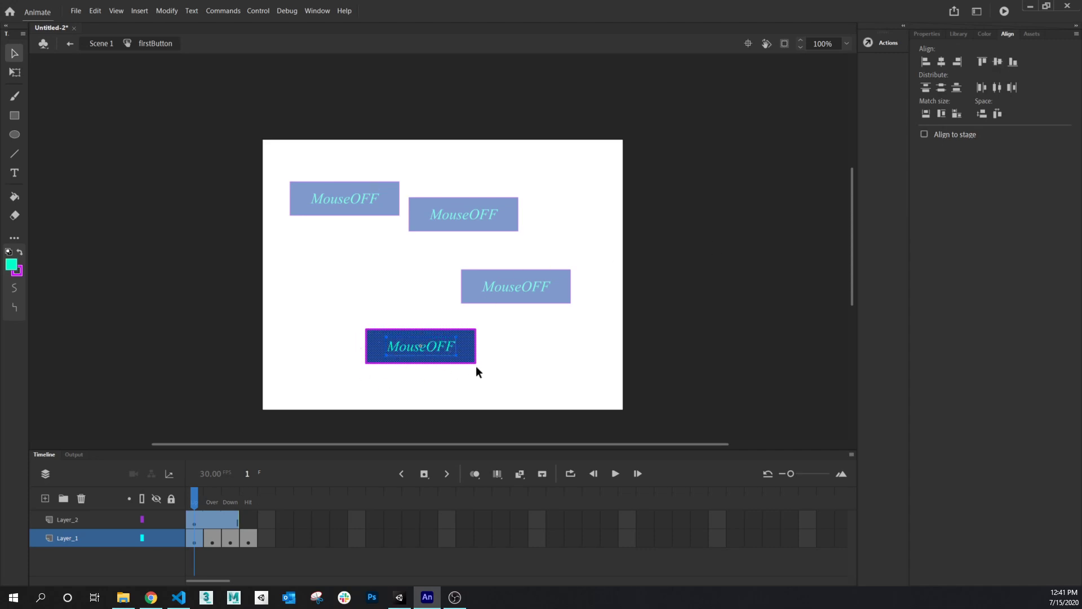
left_click(428, 348)
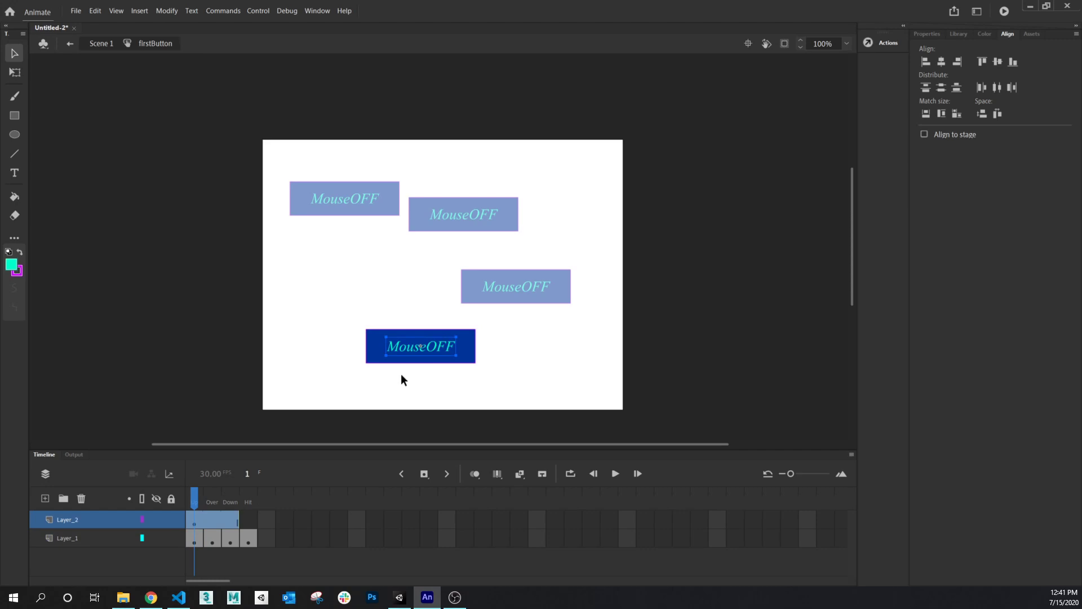
Insert keyframes in the Over and Down frames of Layer_2 in the firstButton symbol
left_click(925, 35)
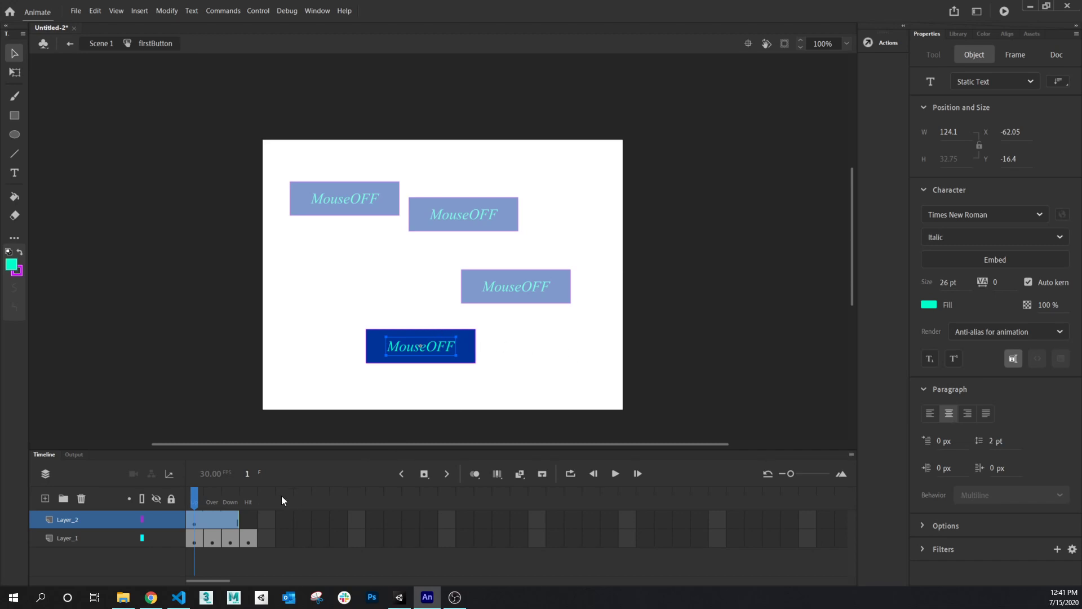
left_click(209, 519)
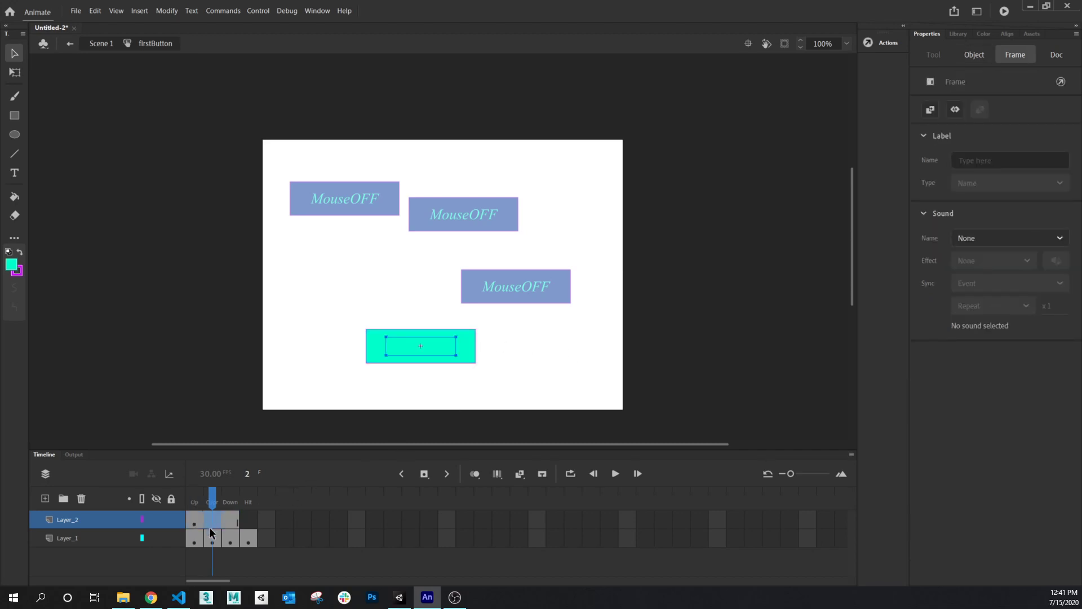
left_click(227, 521)
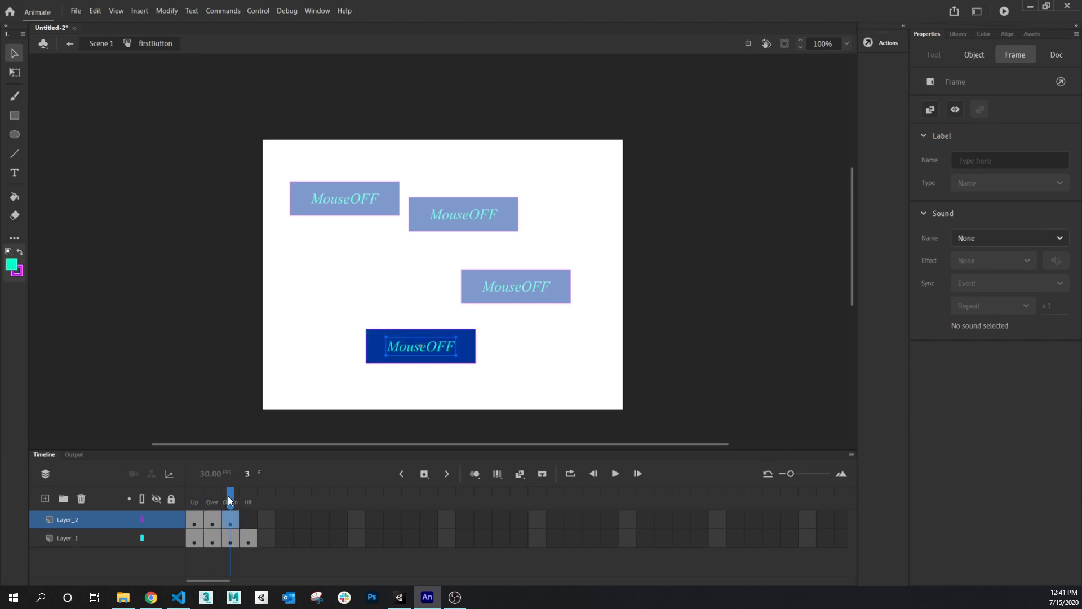
left_click_drag(230, 497, 197, 495)
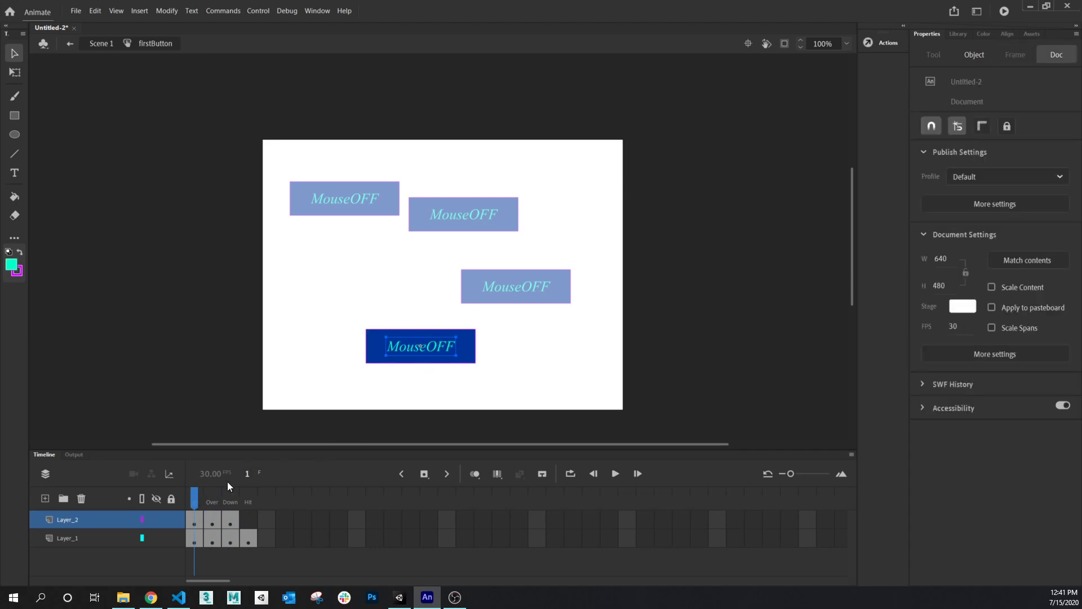
Set the fill colour of the MouseOFF text in the Over frame to black
left_click_drag(195, 502, 212, 502)
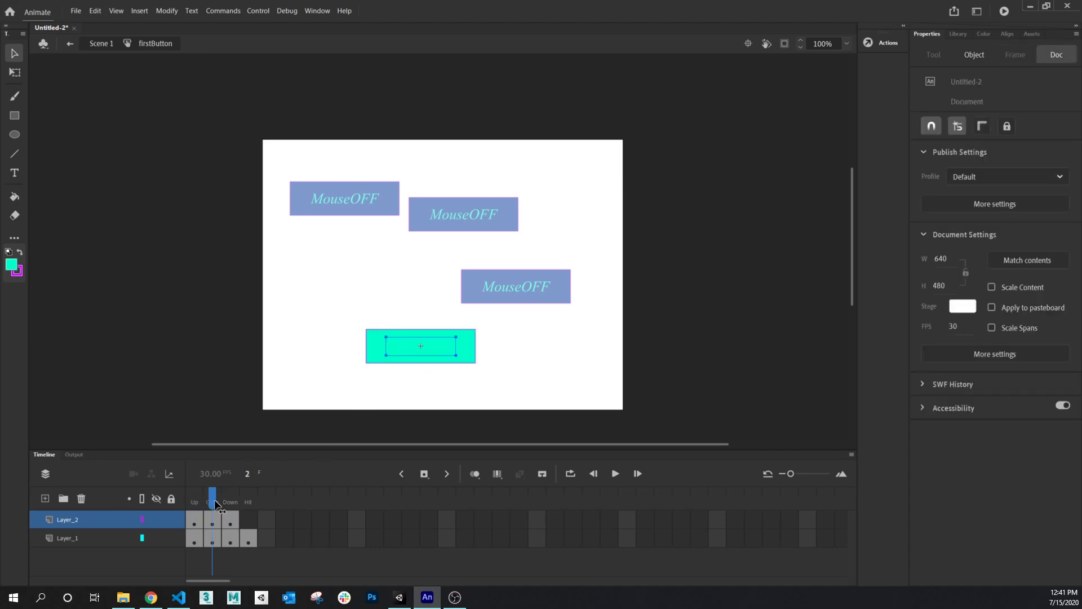
left_click(430, 345)
left_click(496, 369)
left_click(432, 352)
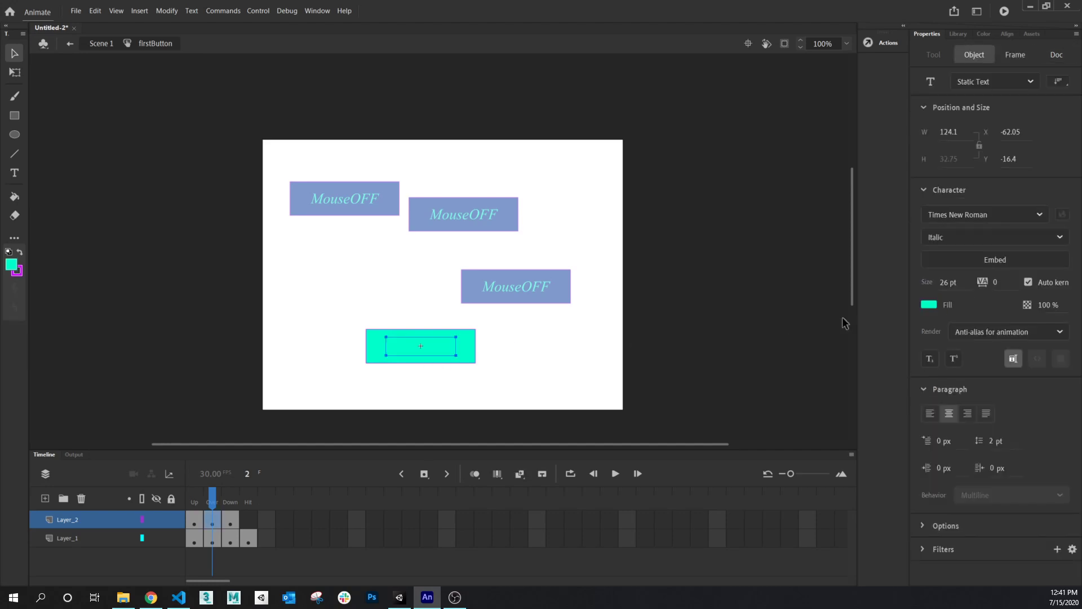
left_click(928, 305)
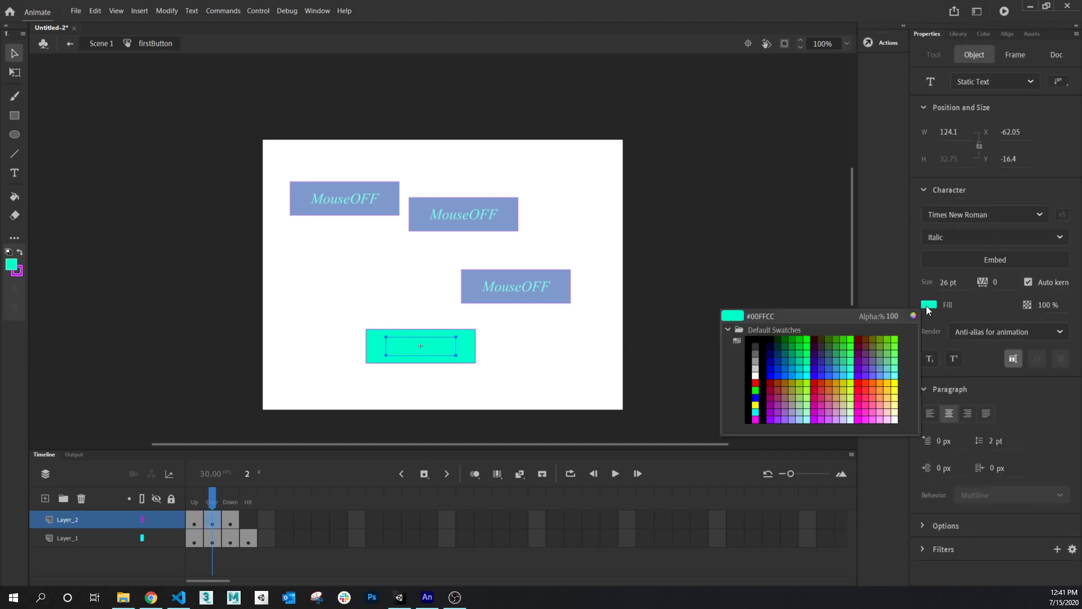
left_click(756, 341)
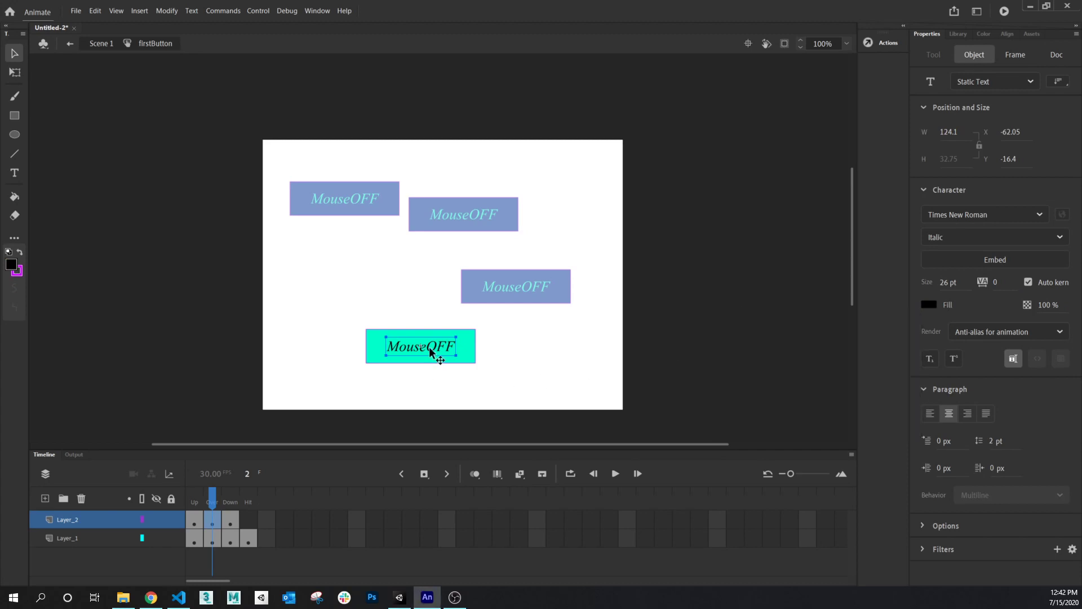
Change the button label in the Over frame to MouseOVER
key("t")
left_click_drag(427, 346, 454, 354)
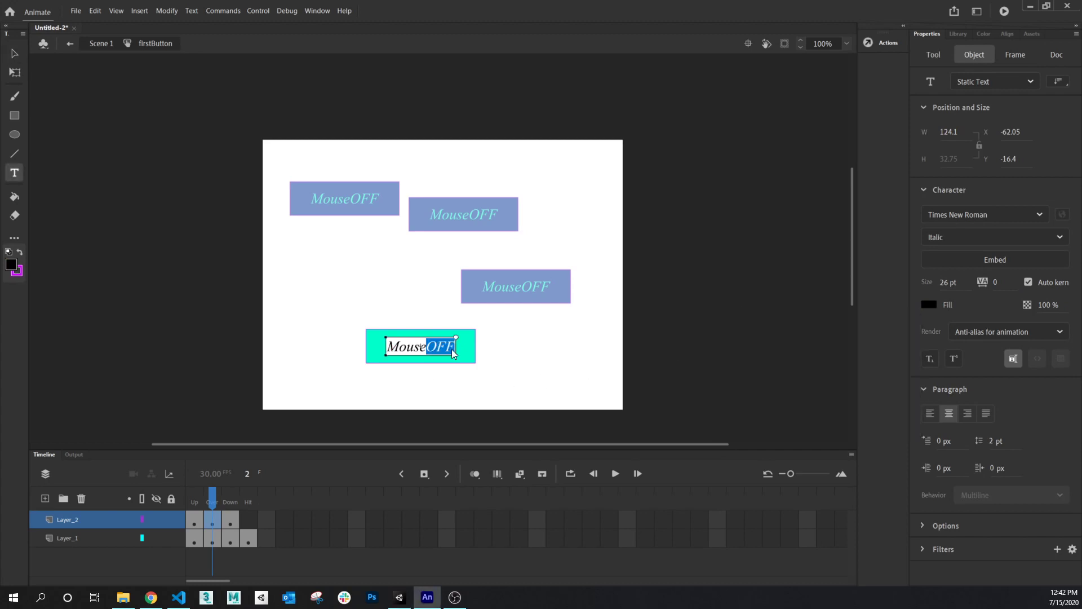
type("O")
type("ER")
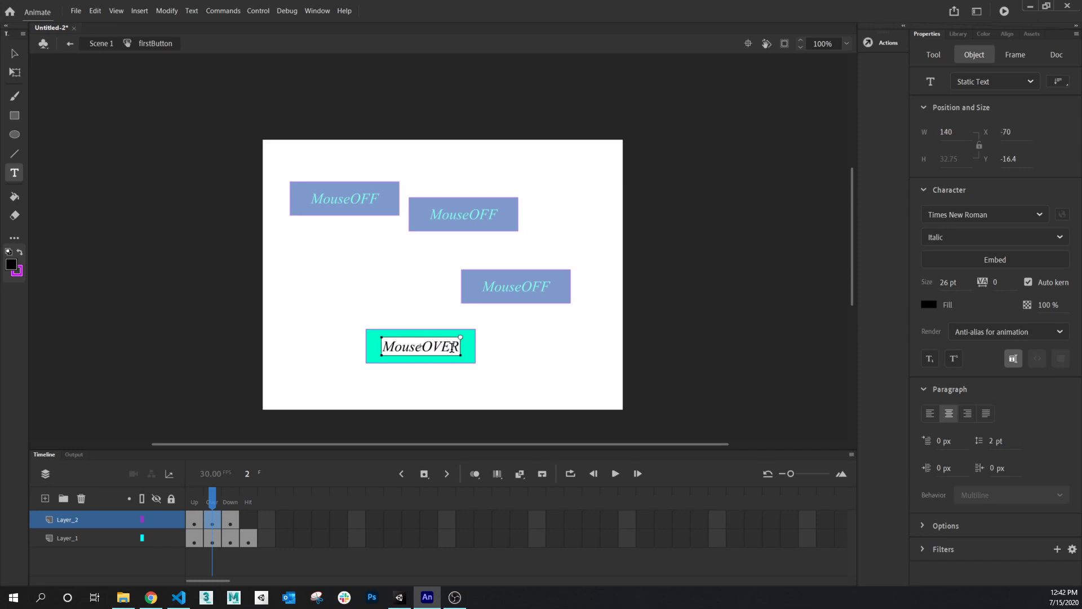
left_click(14, 53)
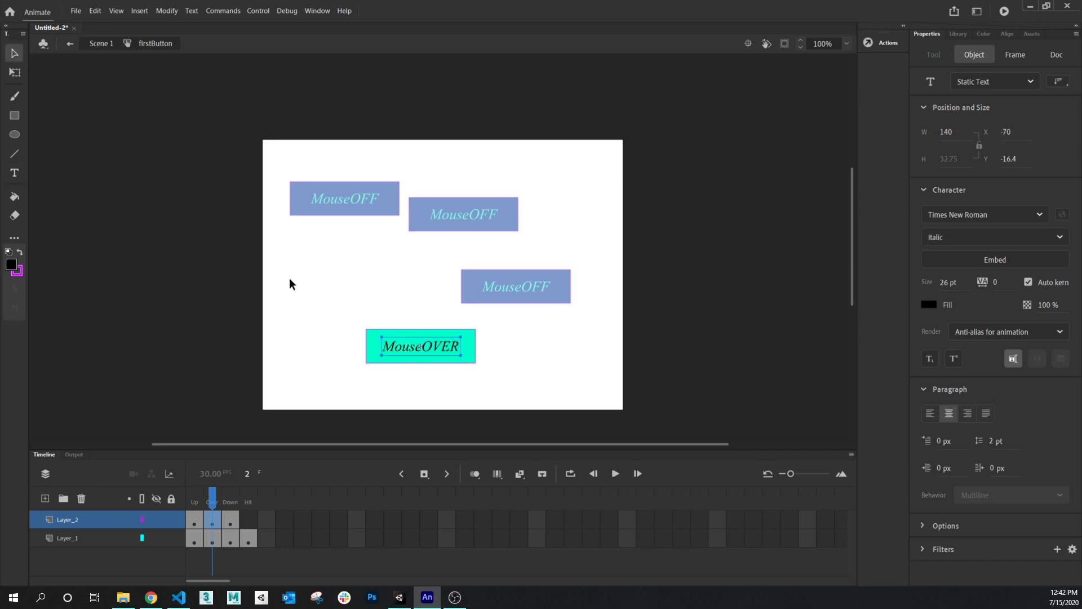
Change the button label in the Down frame to MouseDOWN
left_click(219, 501)
left_click(230, 501)
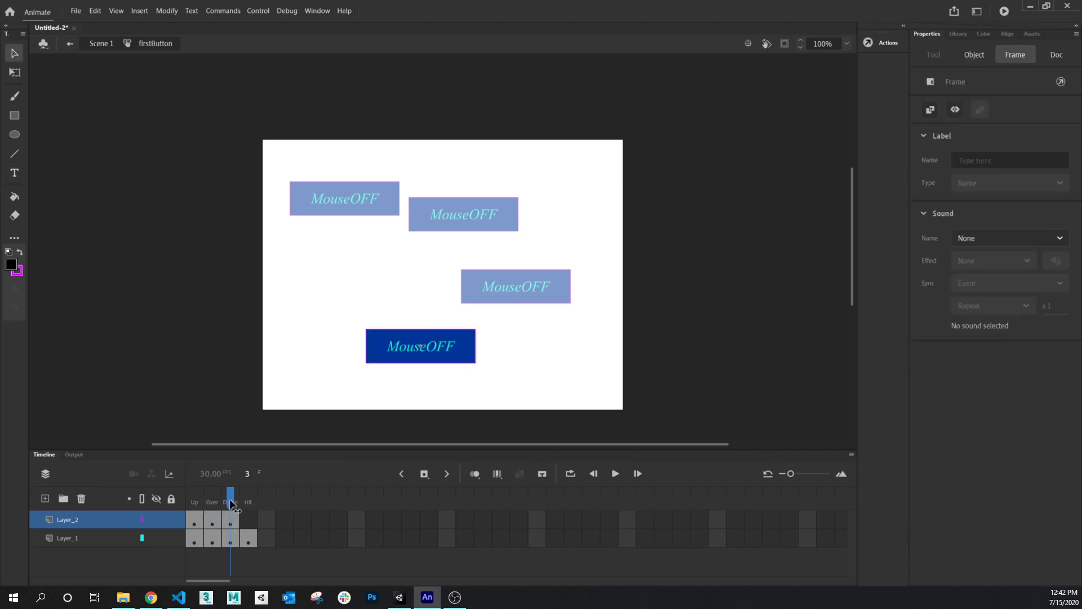
key("t")
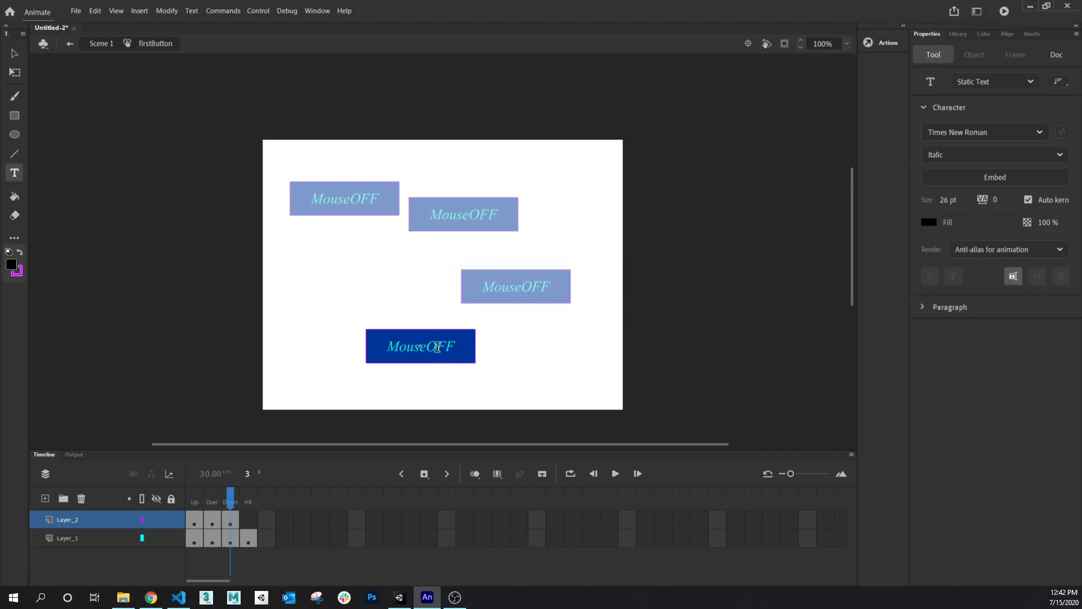
left_click_drag(426, 347, 454, 348)
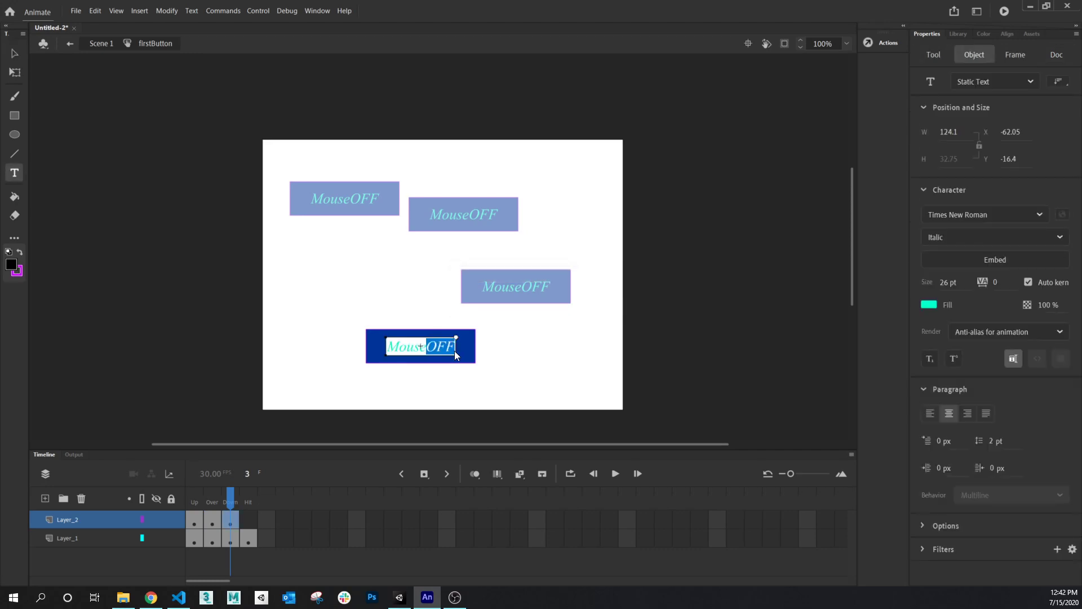
type("DOWN")
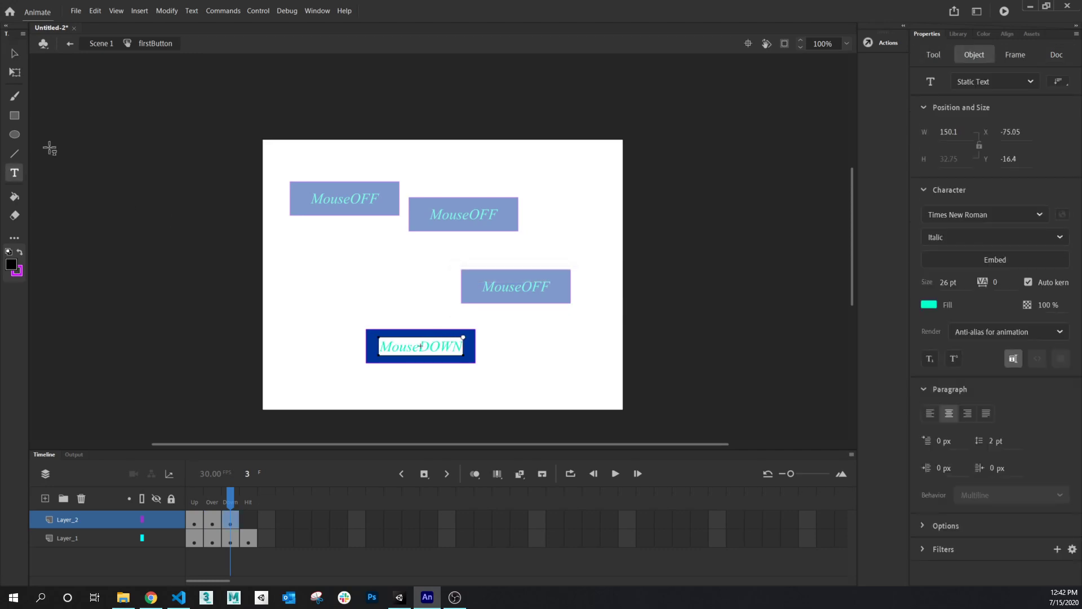
left_click(15, 52)
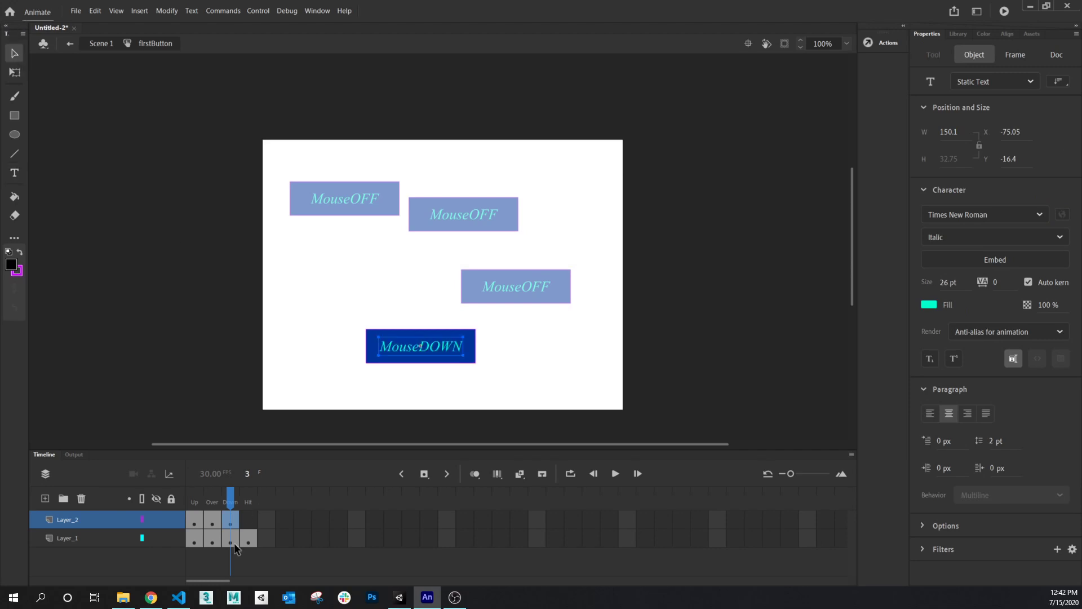
Return to the Up frame, test the movie to check the label in each button state, and close the preview
left_click_drag(228, 495, 191, 494)
left_click(248, 393)
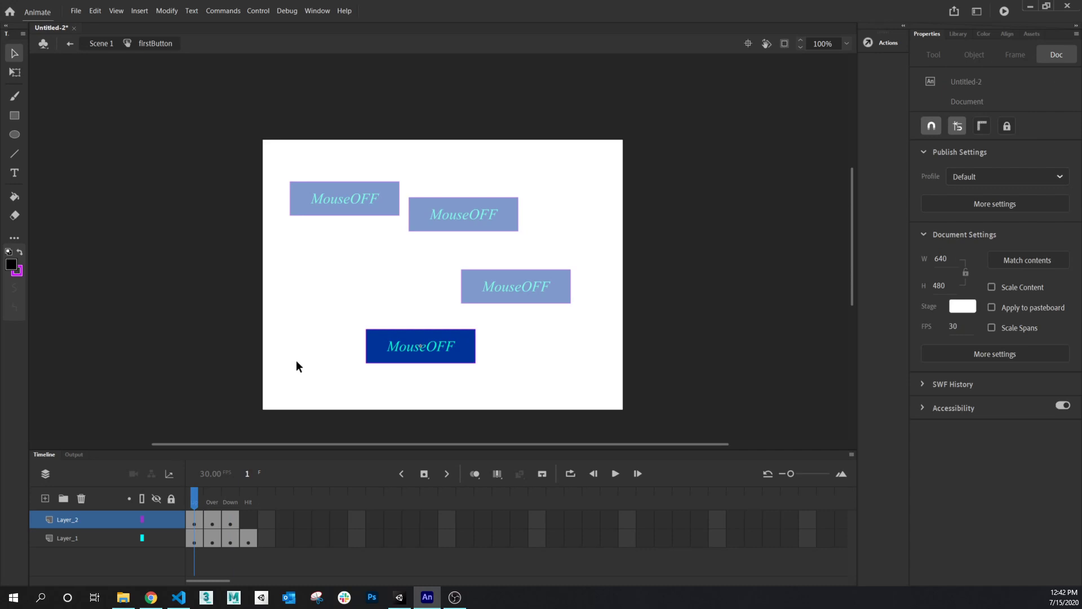
key("ctrl+Return")
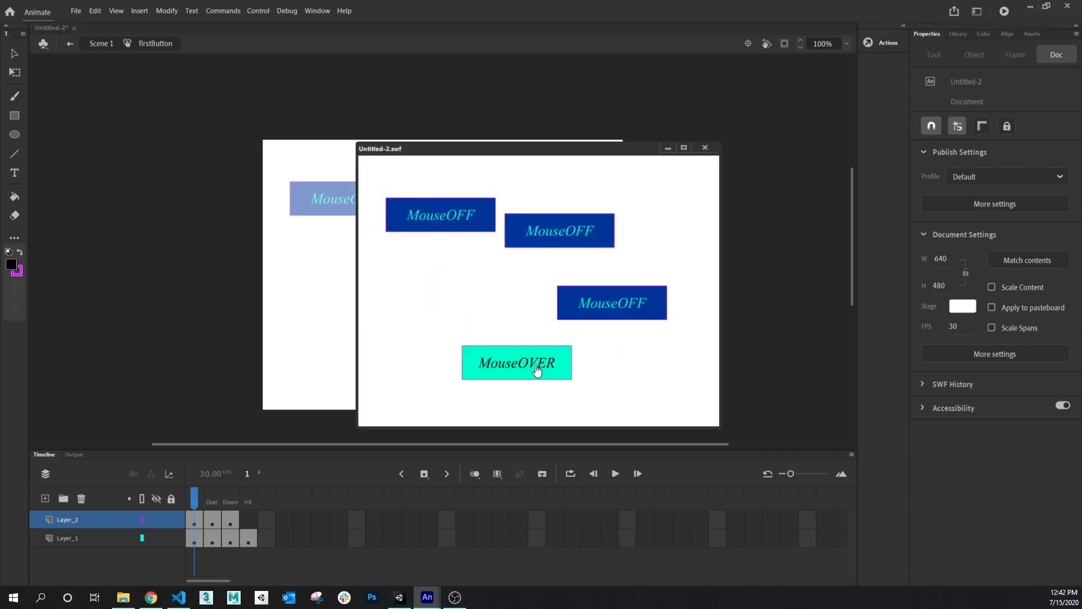
left_click(537, 371)
left_click(514, 363)
left_click(536, 372)
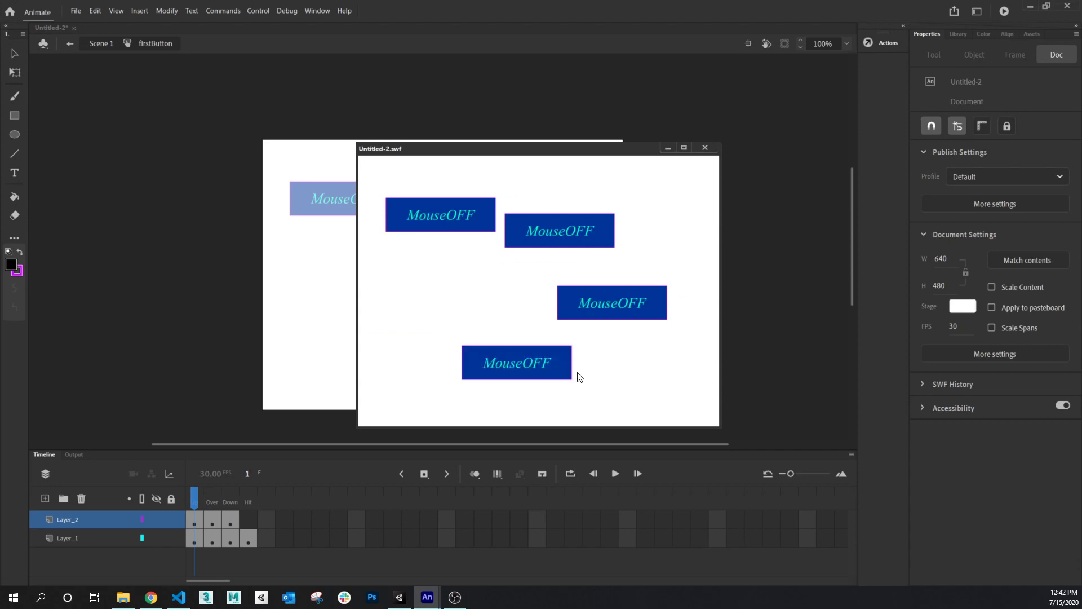
left_click(565, 372)
left_click(705, 148)
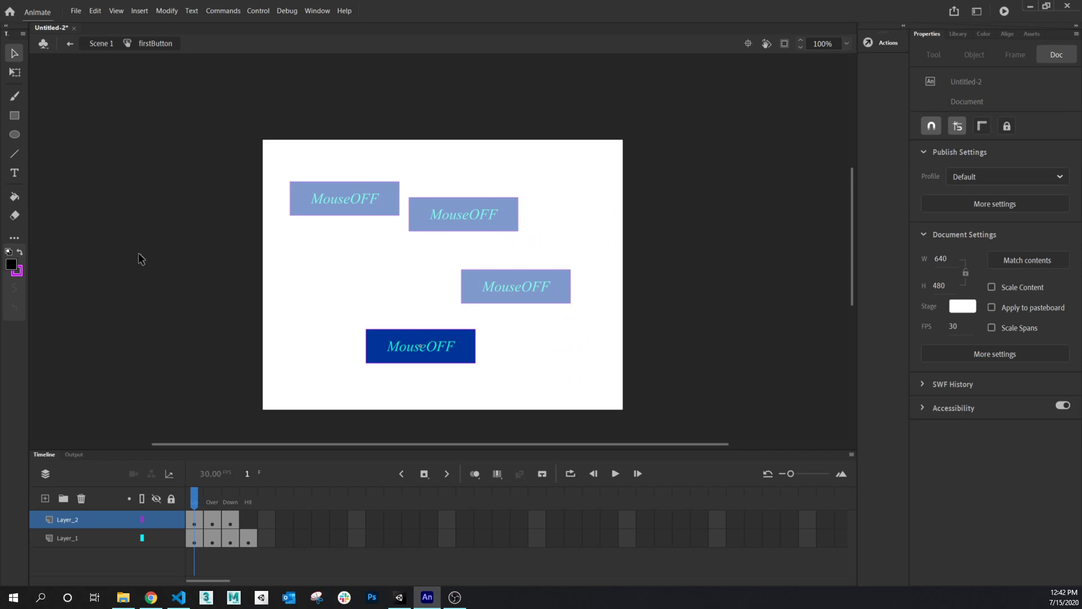
Return to Scene 1 and delete the two uppermost button instances from the stage
left_click(104, 47)
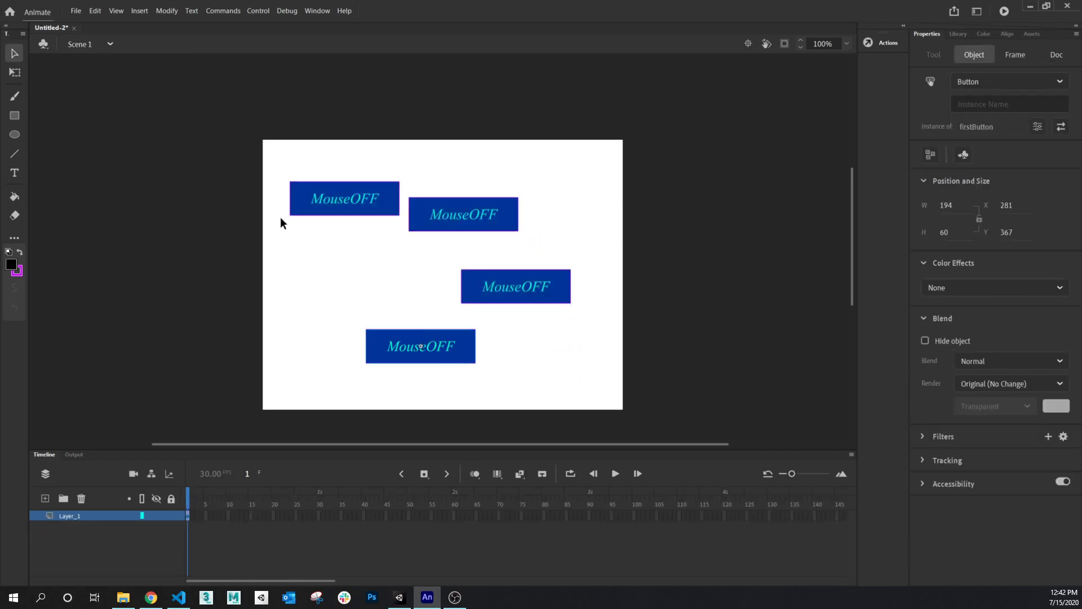
left_click(276, 167)
left_click(377, 201)
left_click(517, 285)
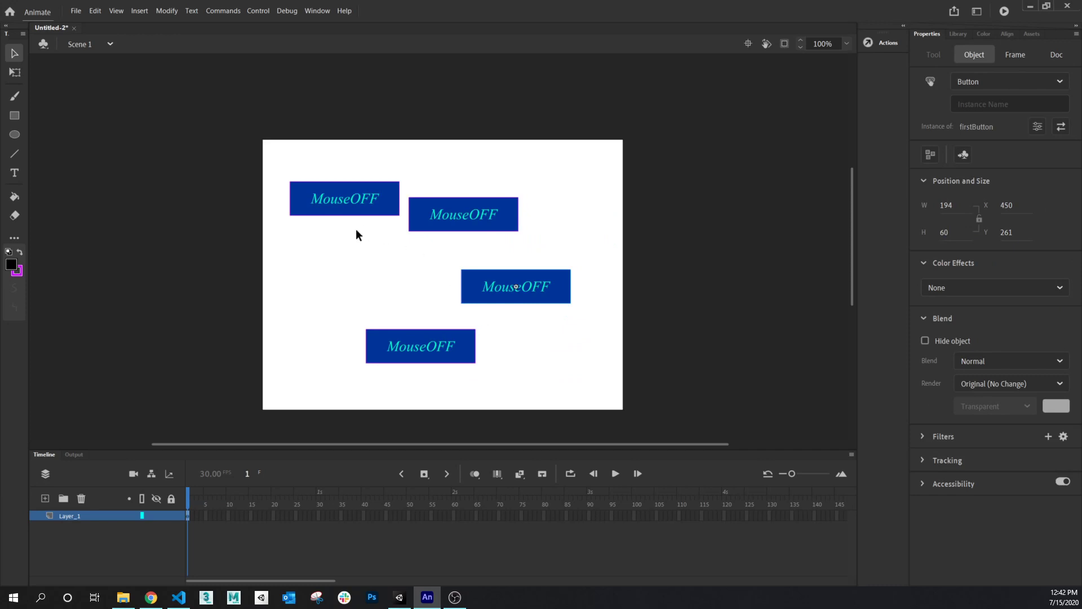
left_click(373, 253)
left_click(356, 200)
key("Delete")
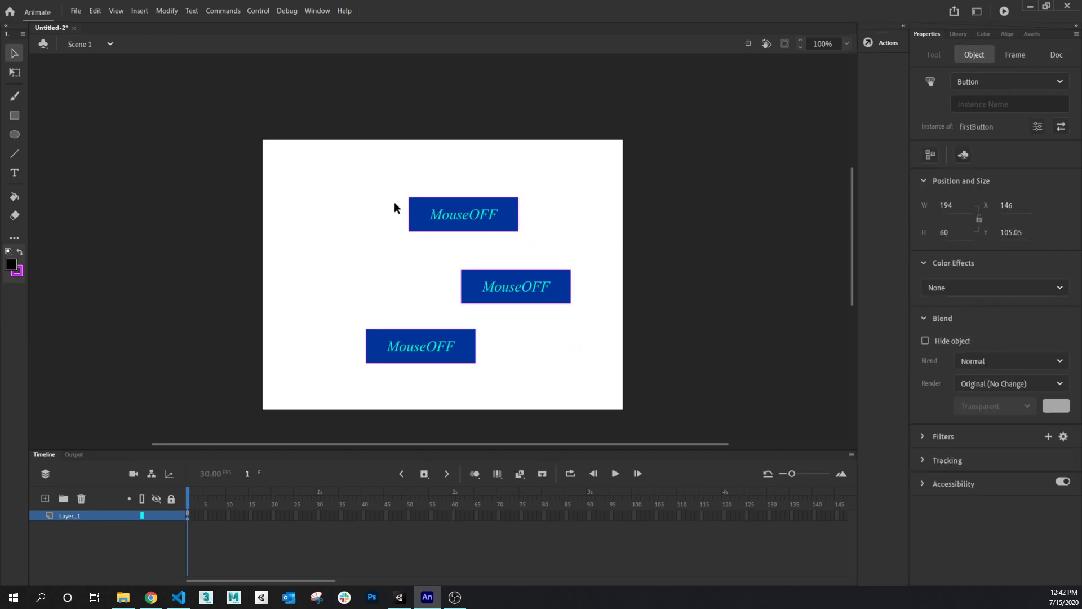
key("Delete")
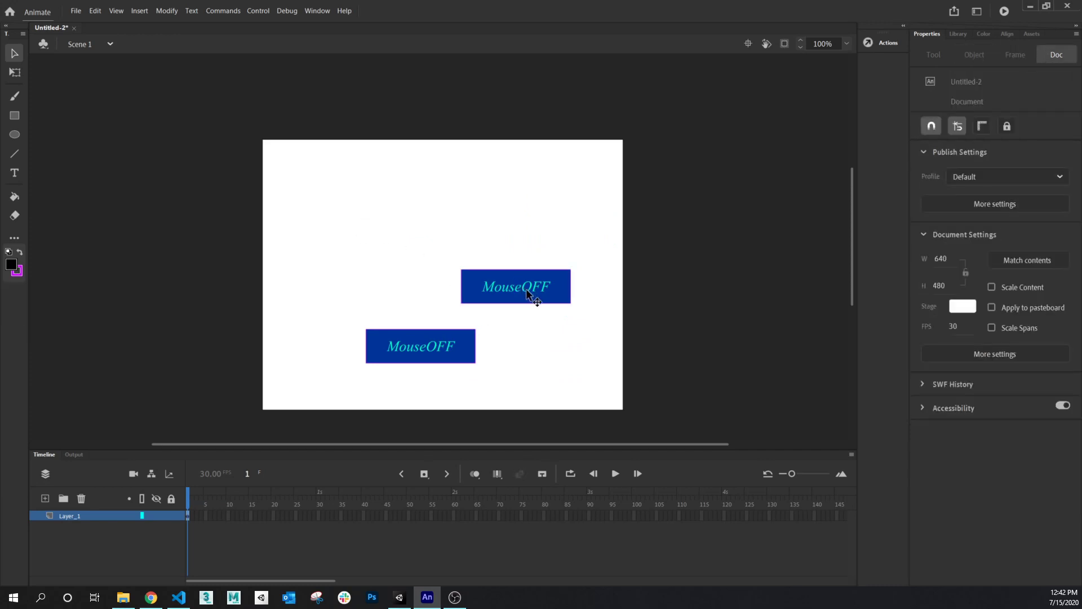
Duplicate the firstButton symbol in the library as a button named firstButton2
left_click(511, 283)
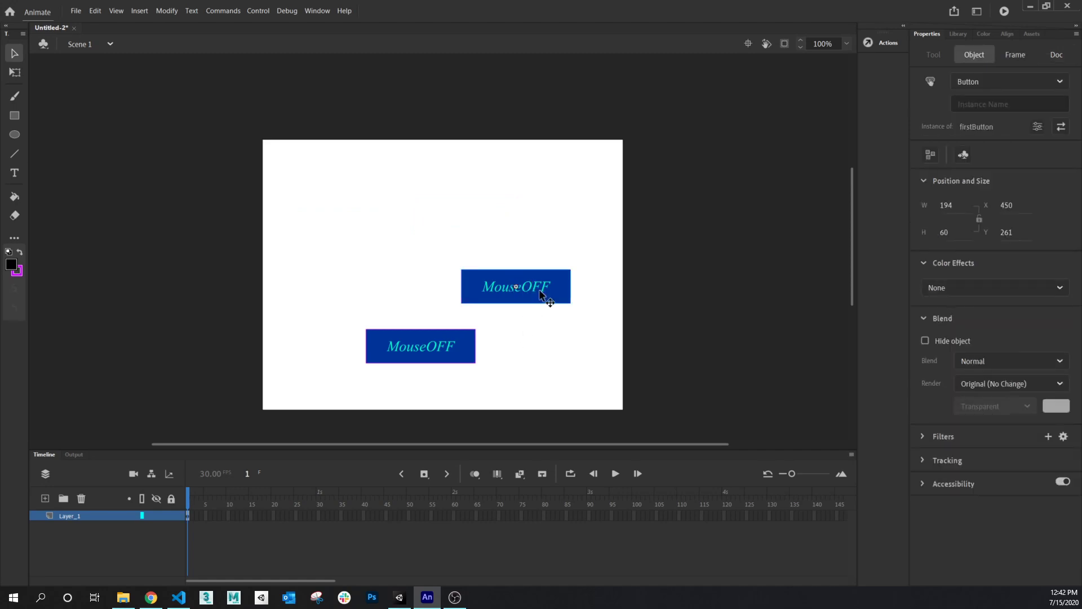
left_click(957, 35)
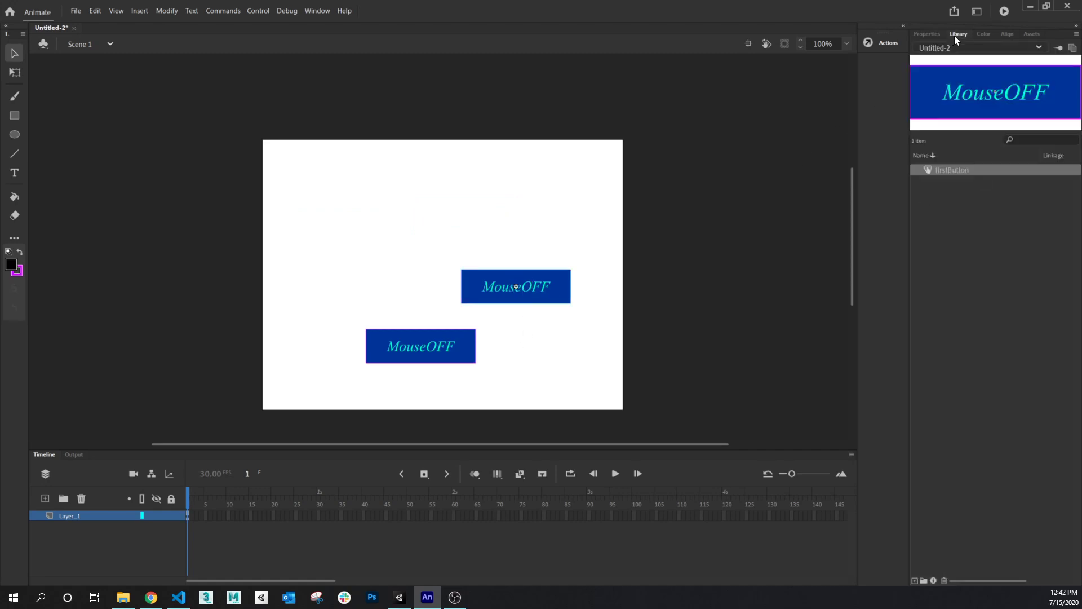
right_click(949, 167)
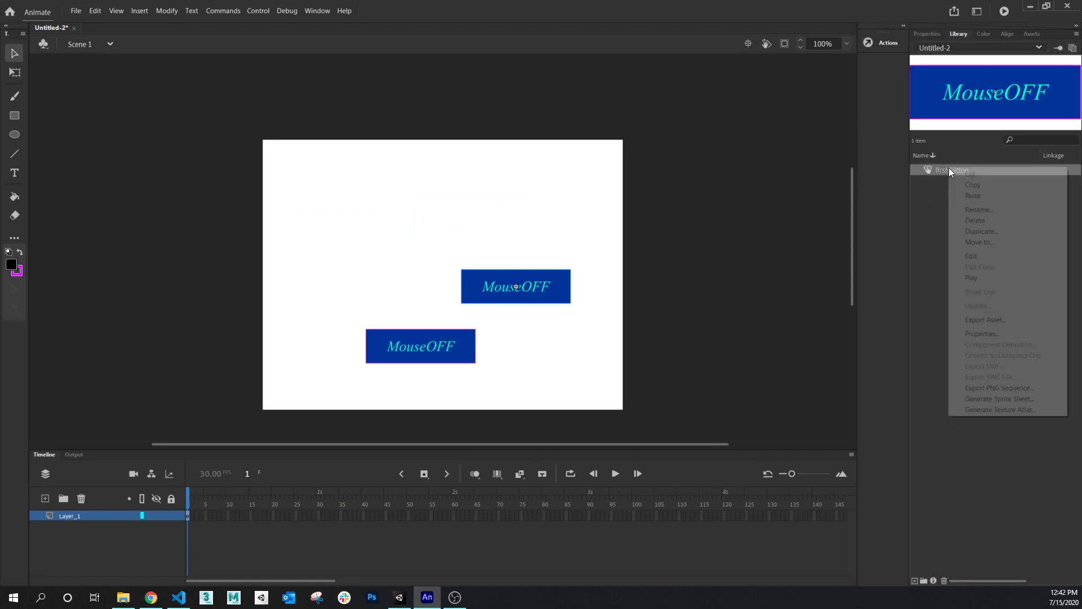
left_click(980, 231)
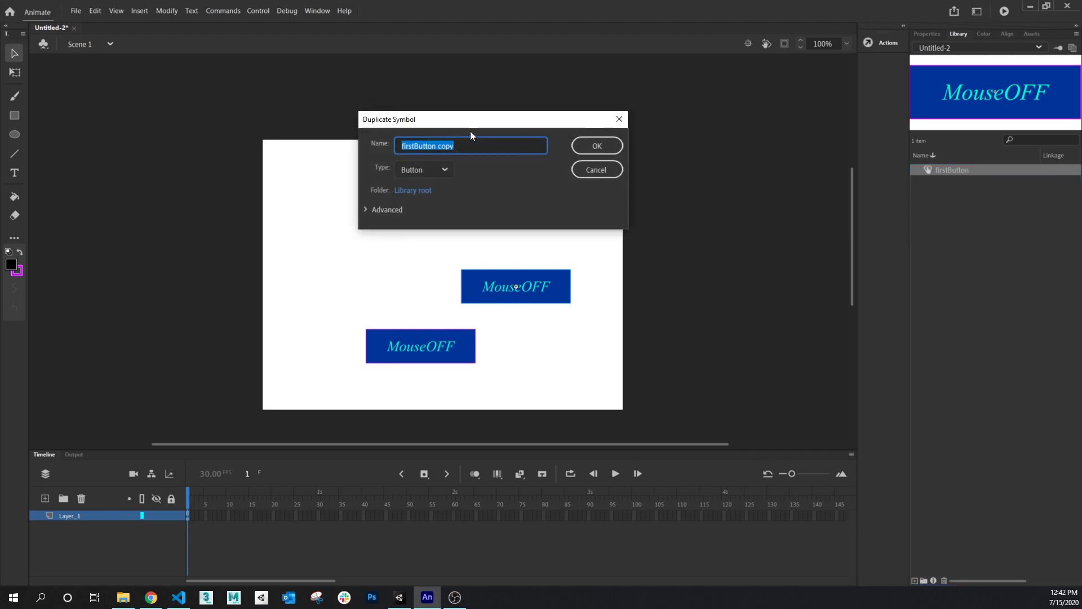
left_click(438, 146)
left_click_drag(438, 146, 463, 148)
type("2")
key("Left")
key("BackSpace")
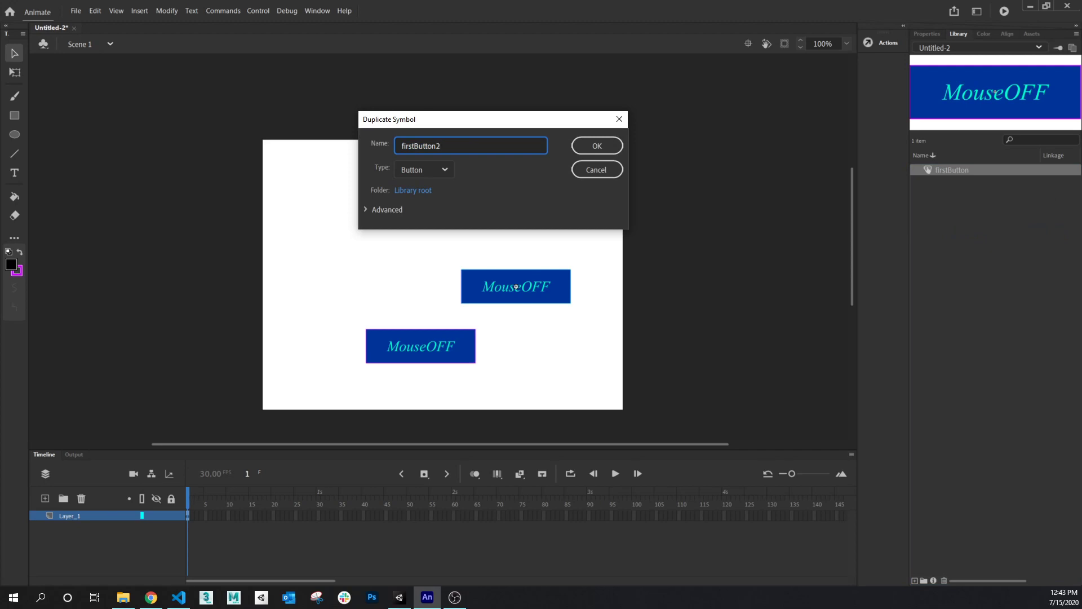
left_click(601, 144)
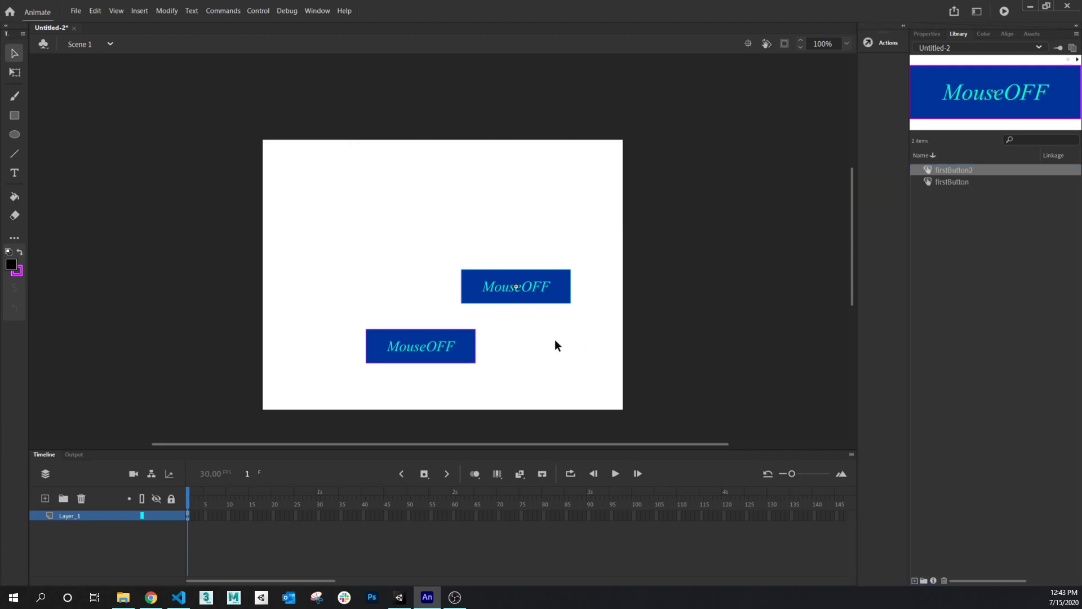
Check which symbol the upper of the two remaining buttons is an instance of, and delete that button from the stage
left_click(555, 339)
left_click(538, 299)
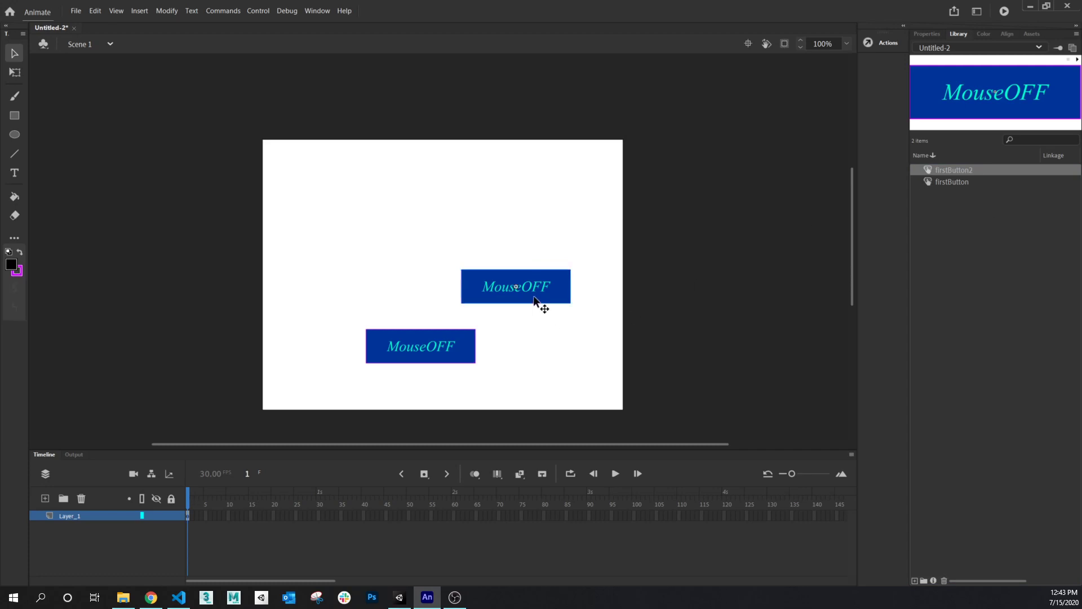
left_click(927, 34)
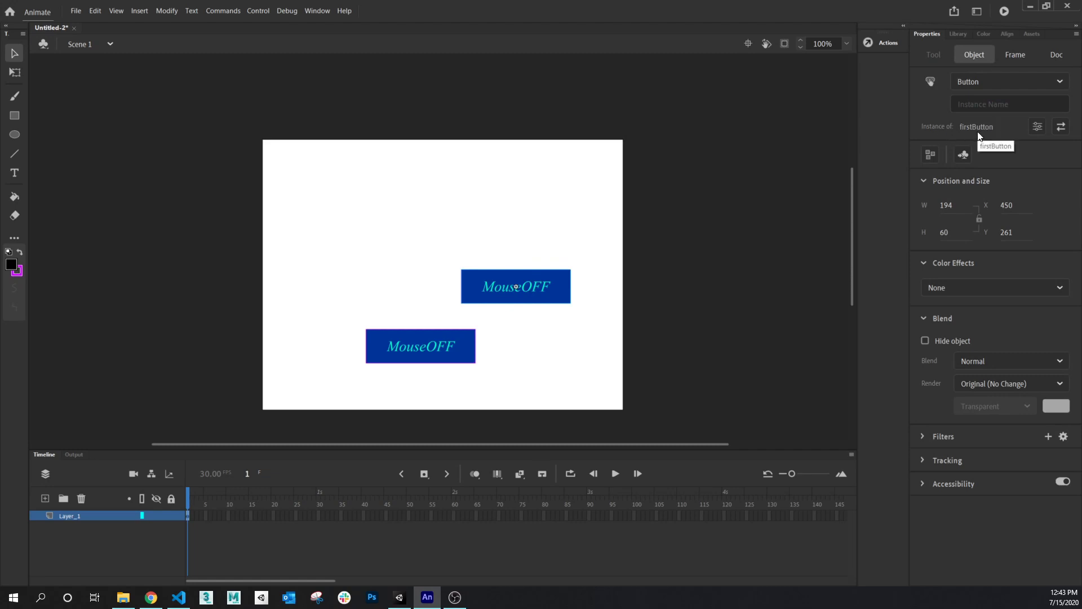
left_click(546, 314)
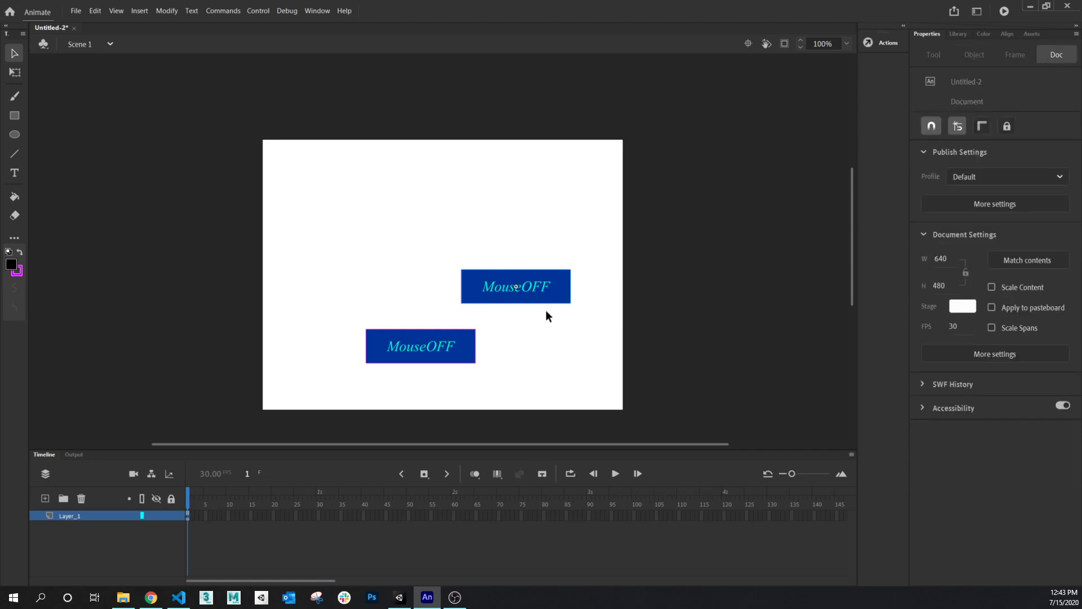
left_click(545, 299)
key("Delete")
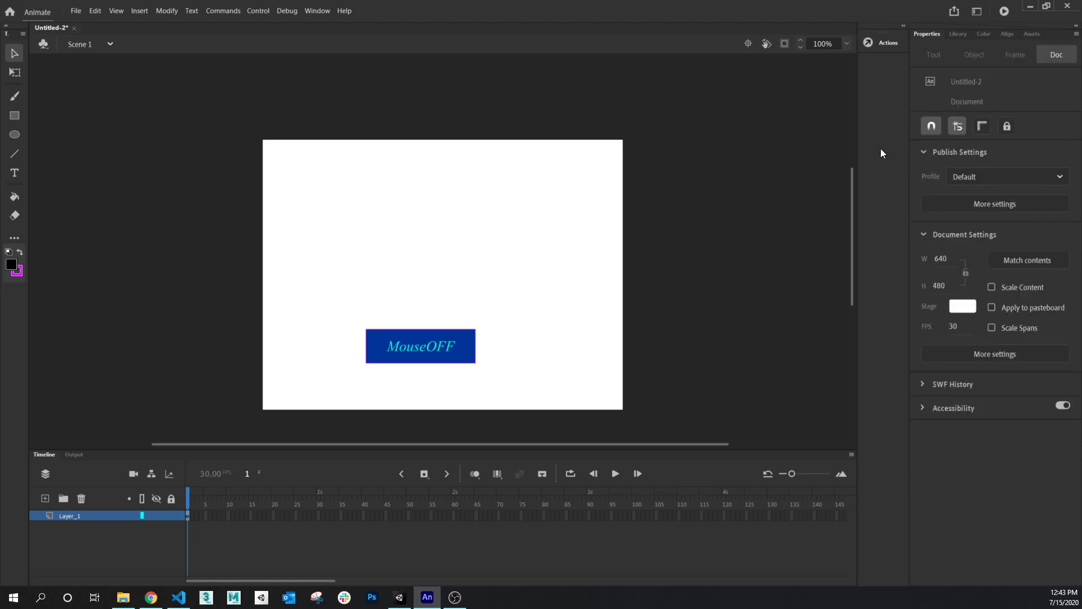
Place a firstButton2 instance on the stage above the existing button and compare the source symbols of both instances
left_click(959, 34)
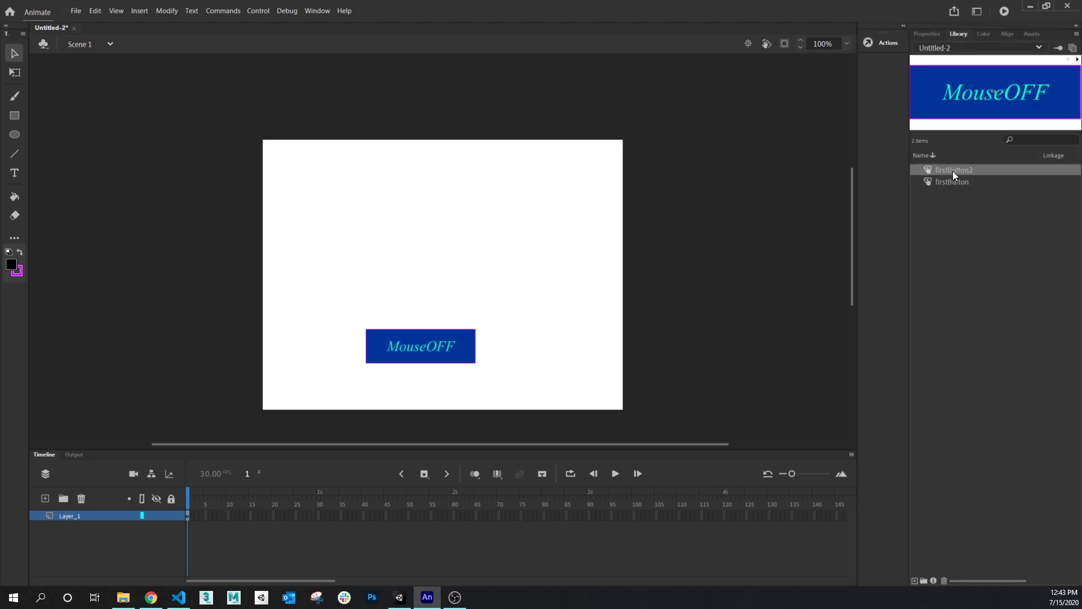
left_click_drag(952, 171, 554, 282)
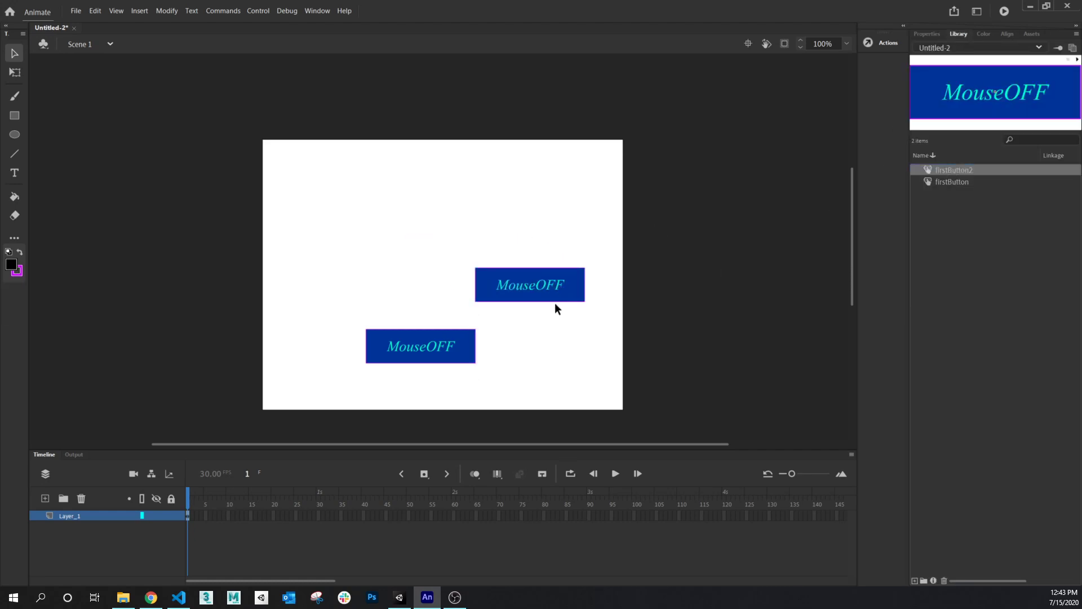
left_click(929, 35)
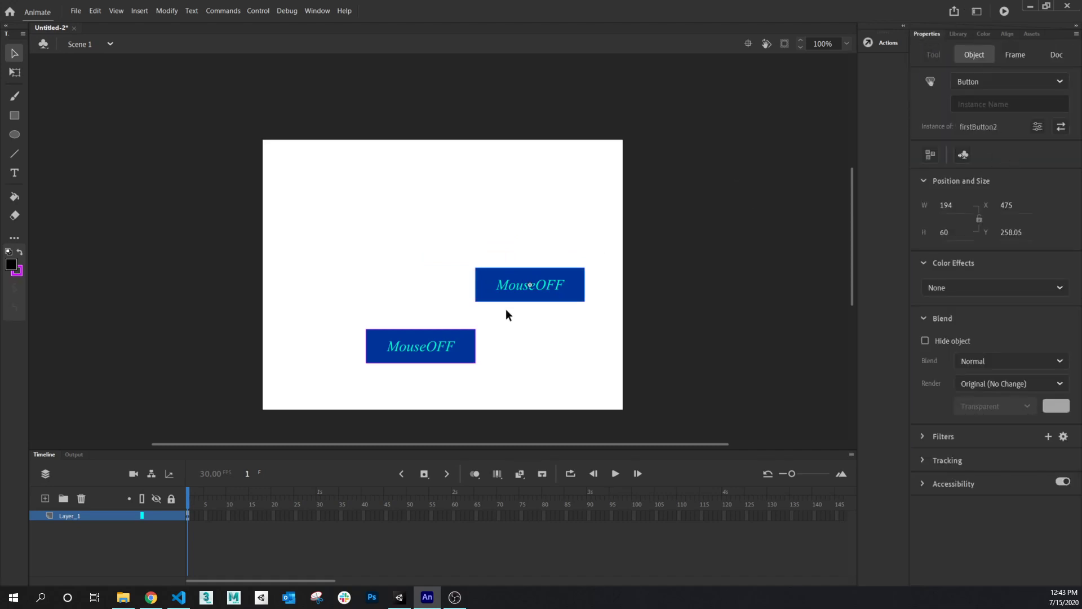
left_click(451, 342)
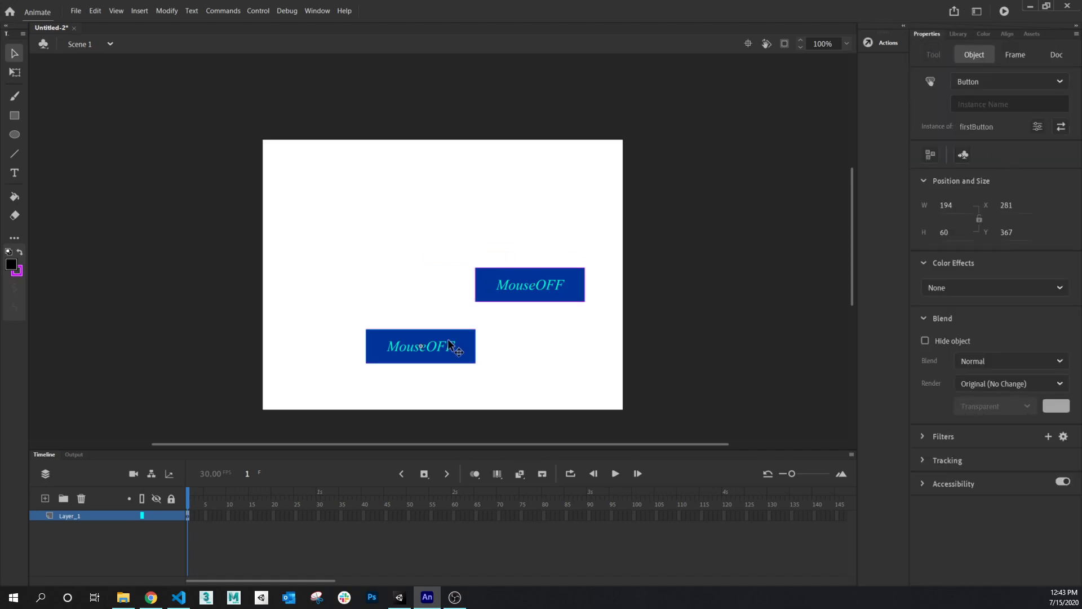
Open the firstButton2 symbol and change its Up-state label to OFF
double_click(560, 291)
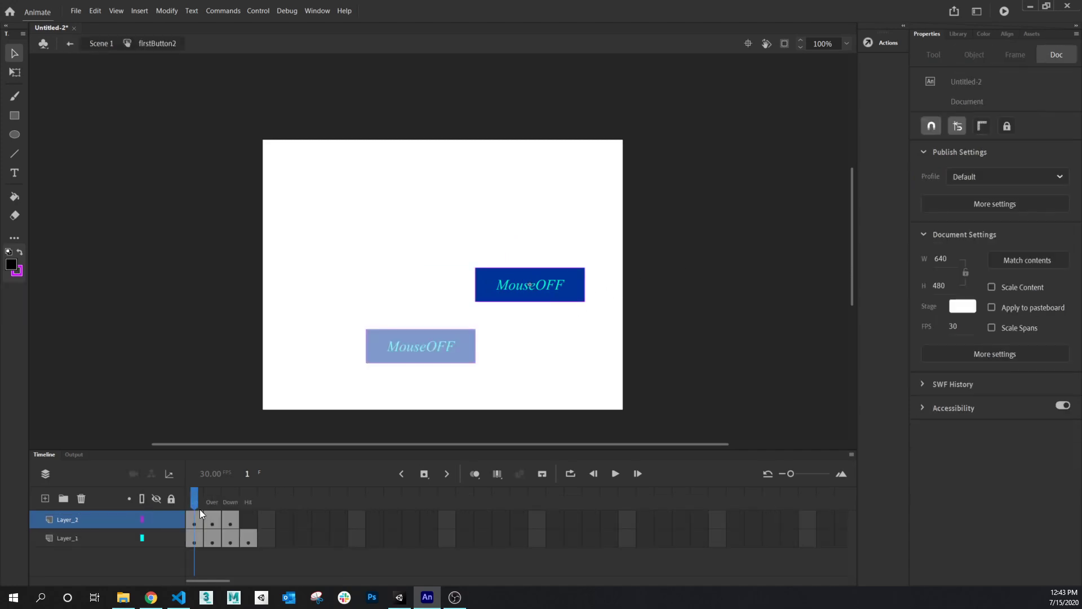
left_click(547, 286)
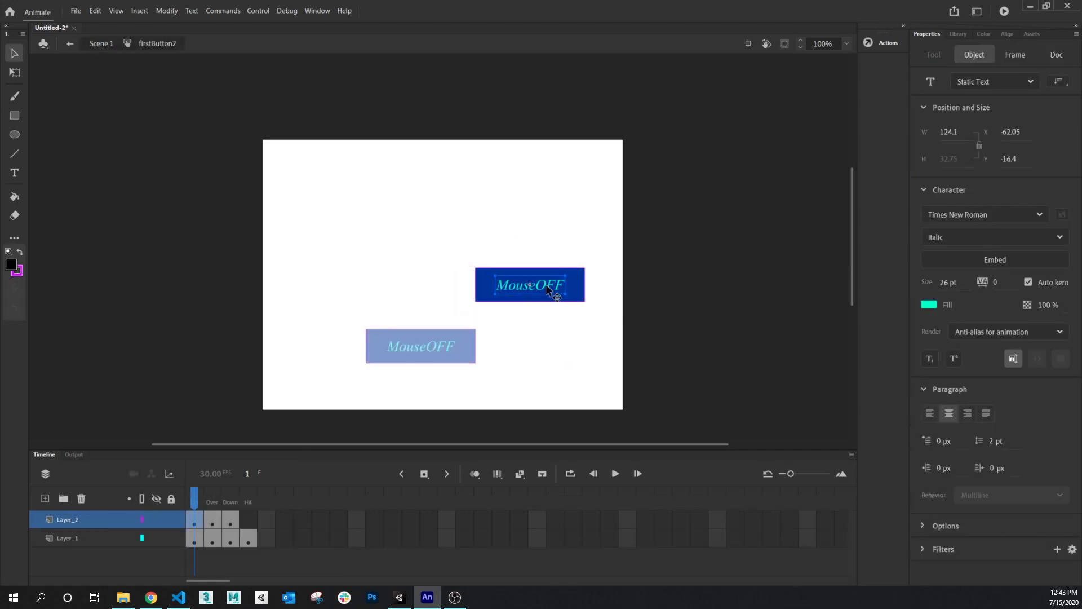
key("t")
left_click_drag(496, 285, 535, 285)
key("BackSpace")
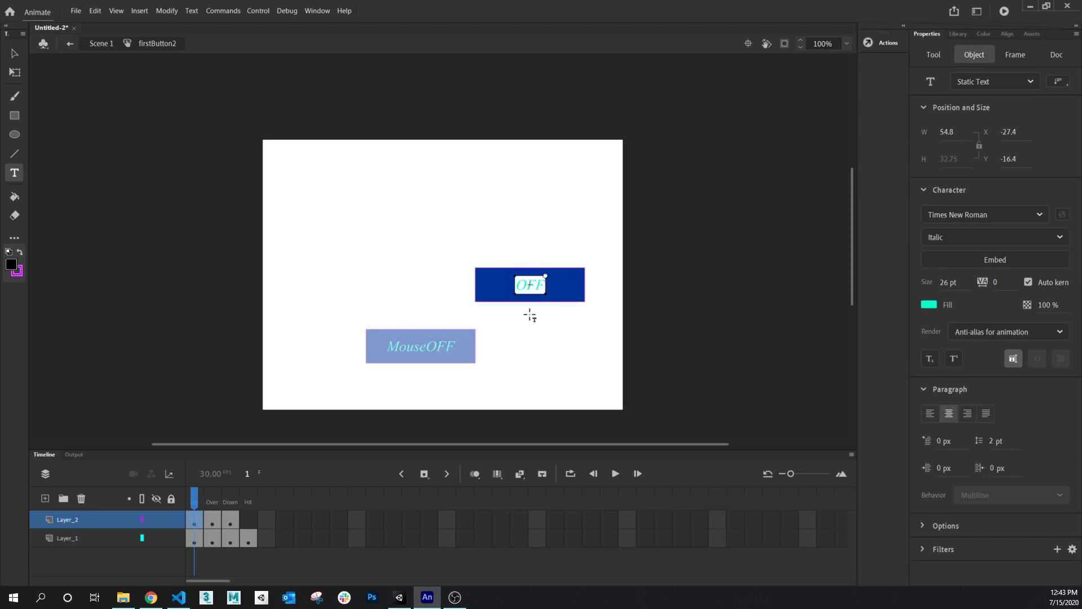
type("v")
key("Escape")
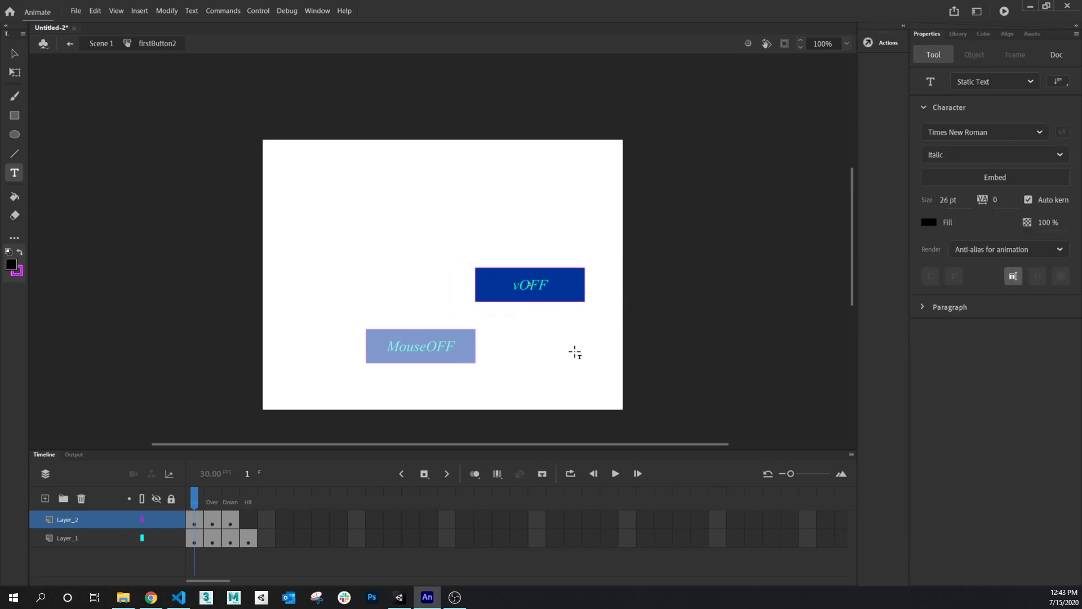
left_click(515, 286)
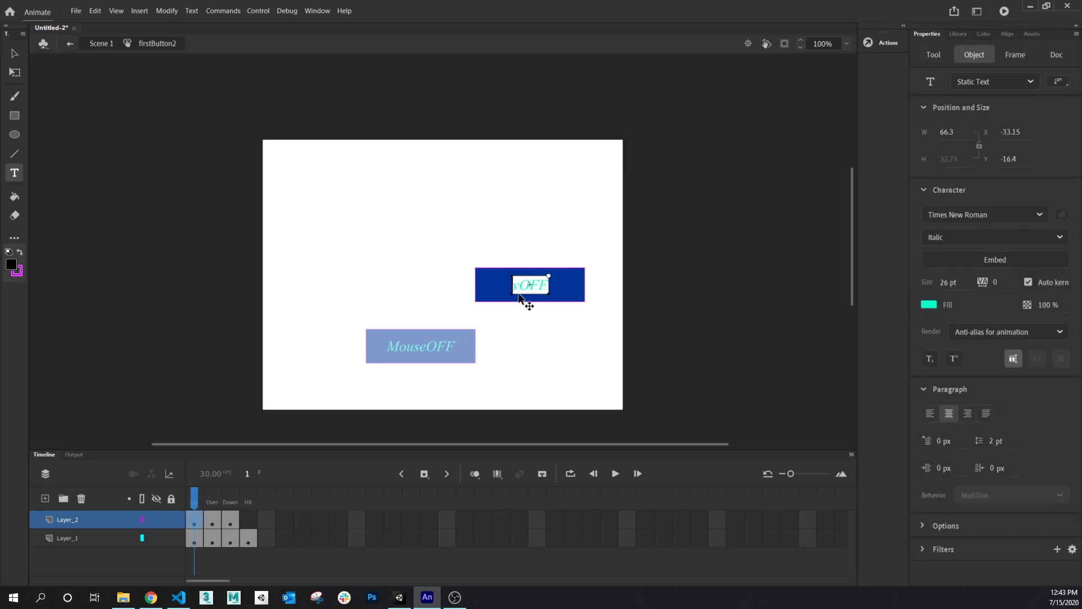
key("BackSpace")
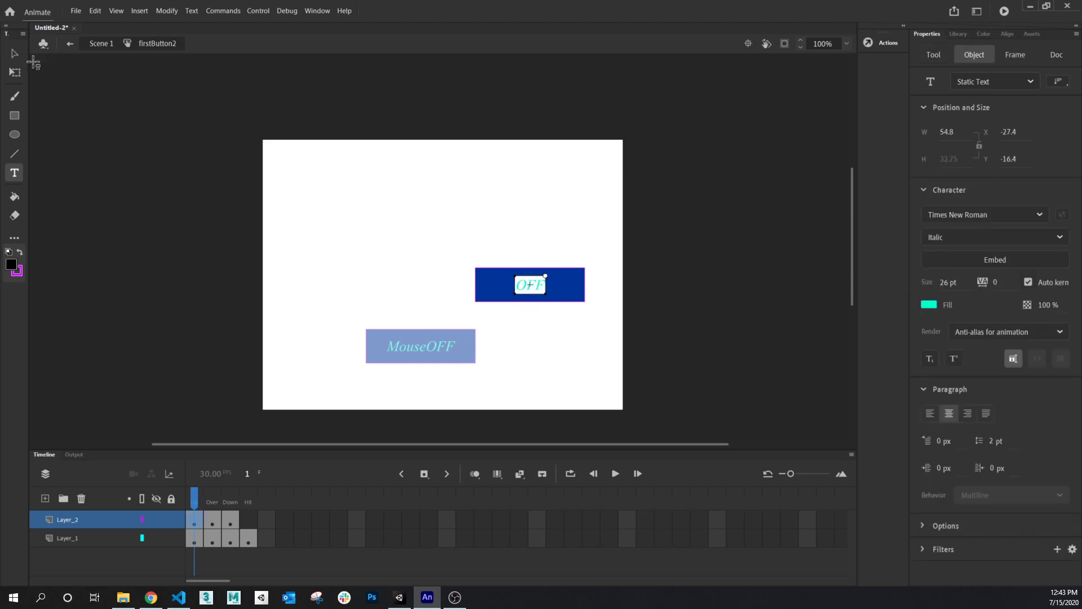
key("Escape")
Return to Scene 1, test the movie to compare the two buttons' labels, and close the preview
left_click(99, 43)
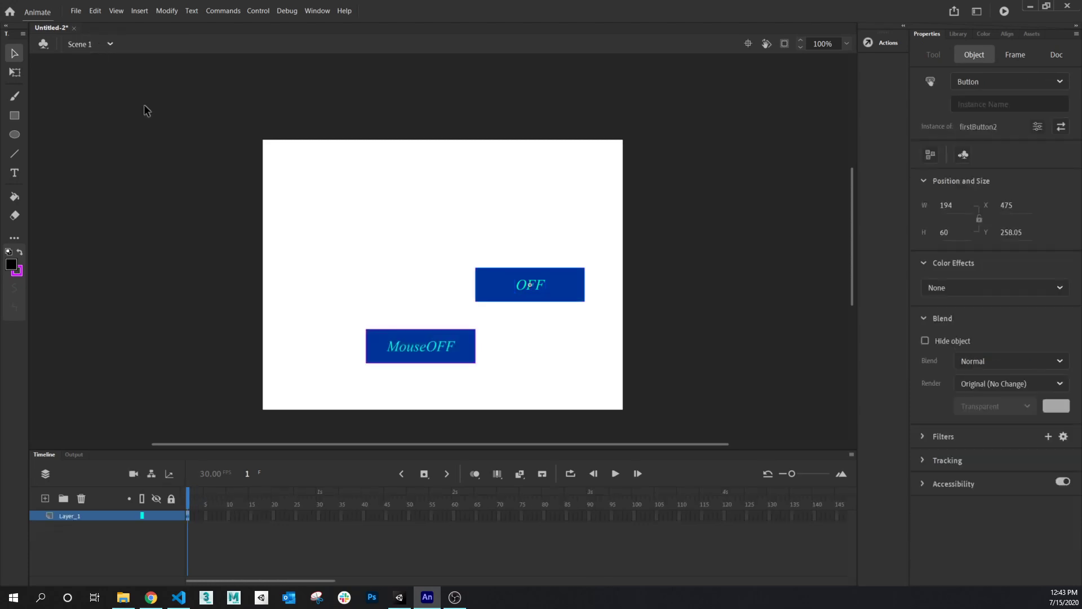
left_click(391, 253)
key("ctrl+Return")
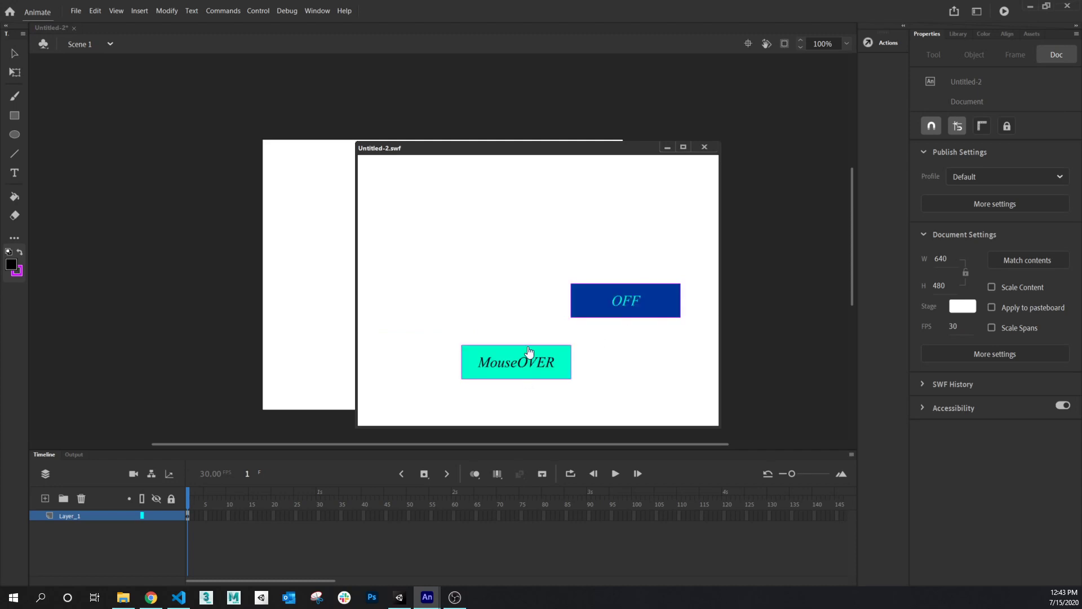
left_click(711, 149)
Delete the OFF button instance from the stage and move the remaining button to about X 313, Y 378
left_click(546, 295)
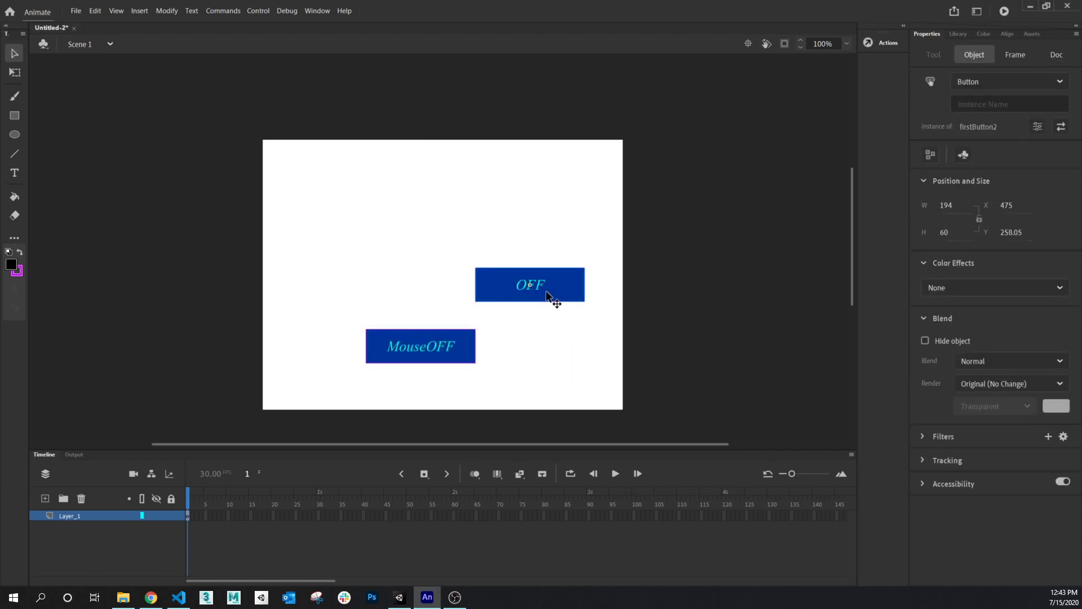
key("Delete")
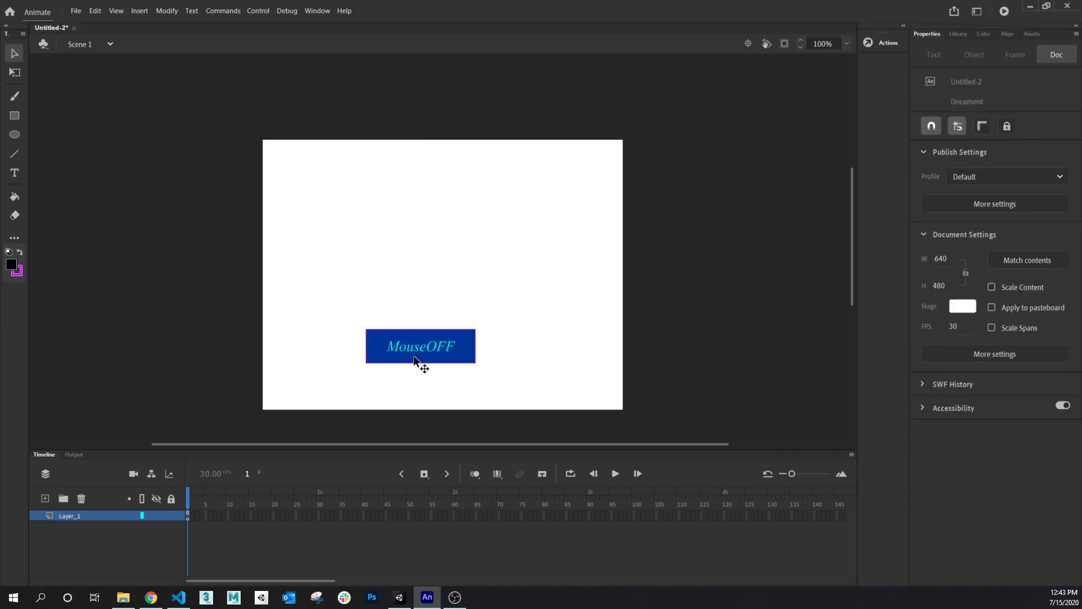
left_click(443, 353)
left_click_drag(444, 353, 465, 355)
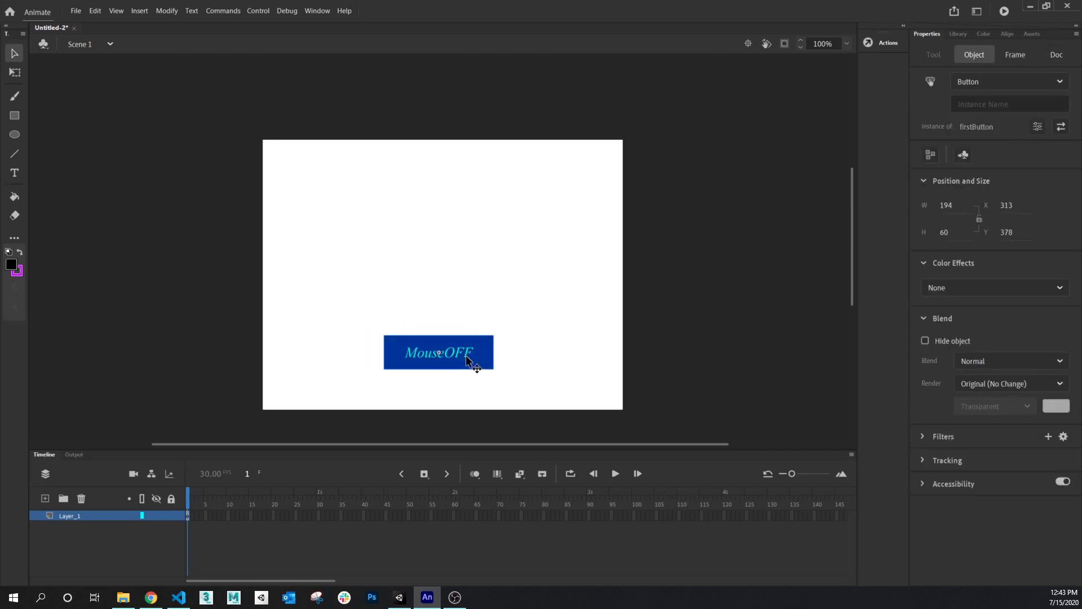
left_click(528, 356)
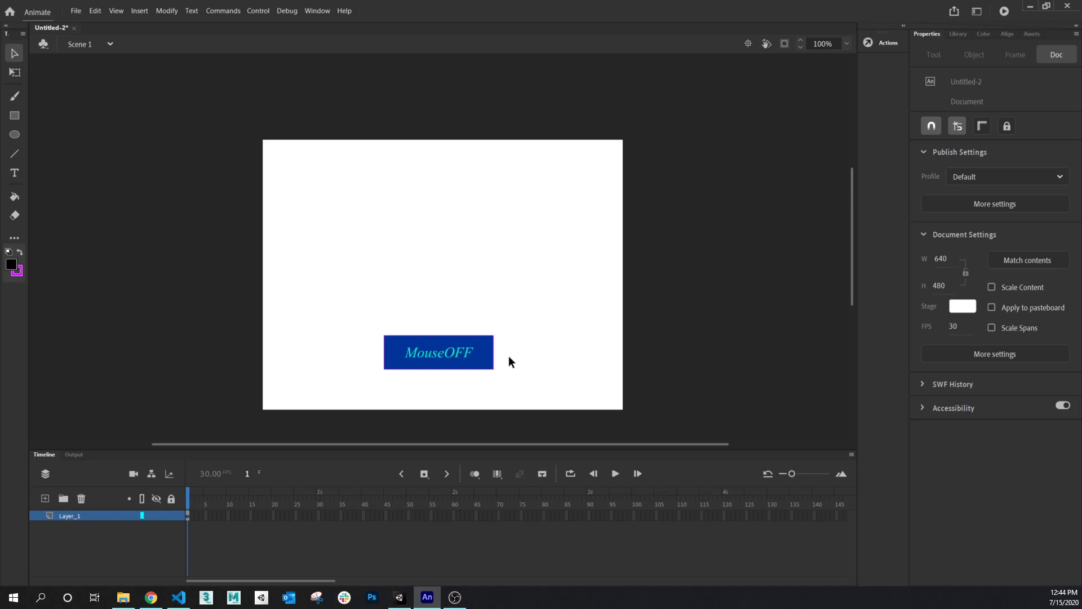
Open the firstButton symbol and fill its Up-state rectangle with the default white-to-black radial gradient
double_click(466, 363)
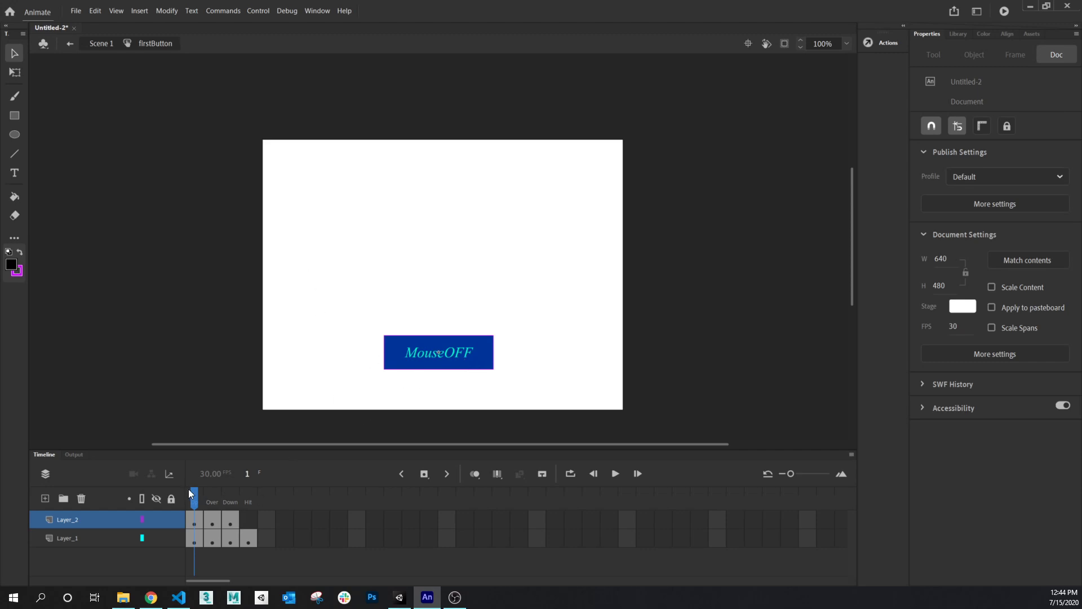
mouse_move(195, 500)
left_mouse_down()
mouse_move(245, 499)
mouse_move(194, 499)
left_mouse_up()
left_click(390, 341)
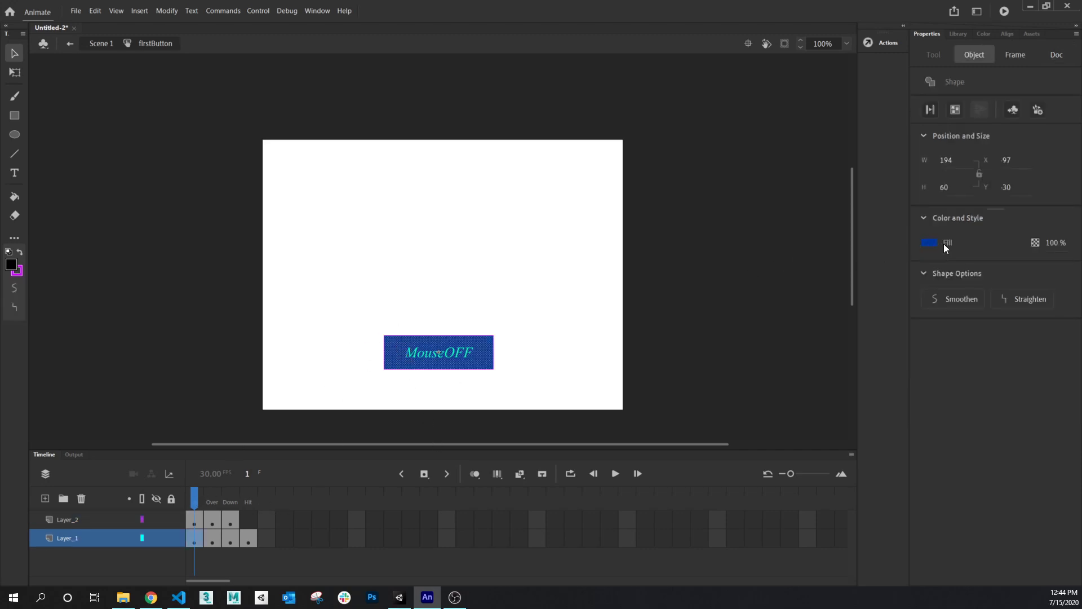
left_click(929, 243)
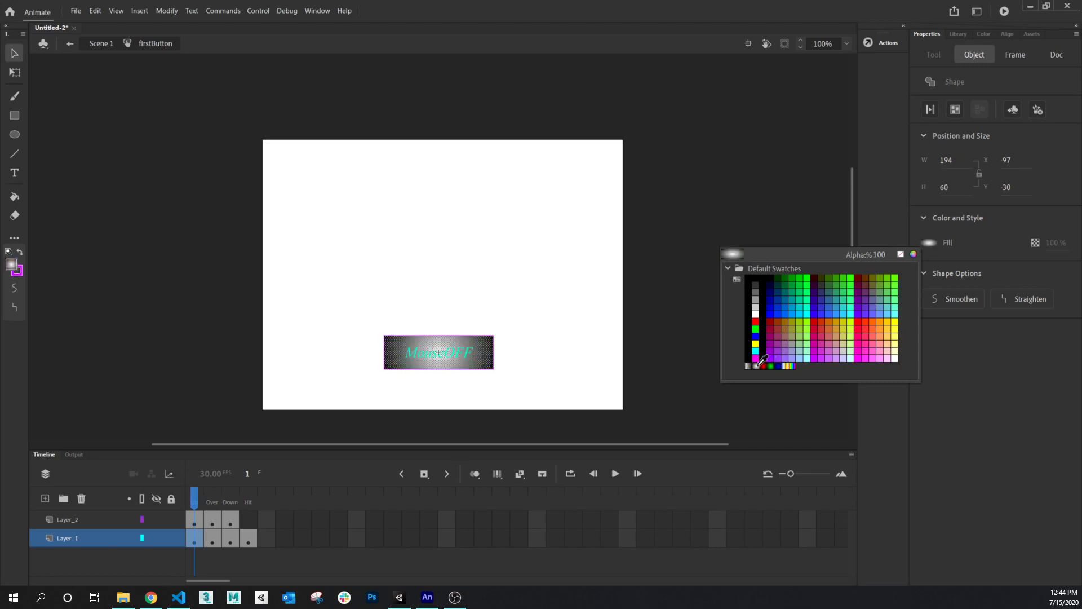
left_click(759, 366)
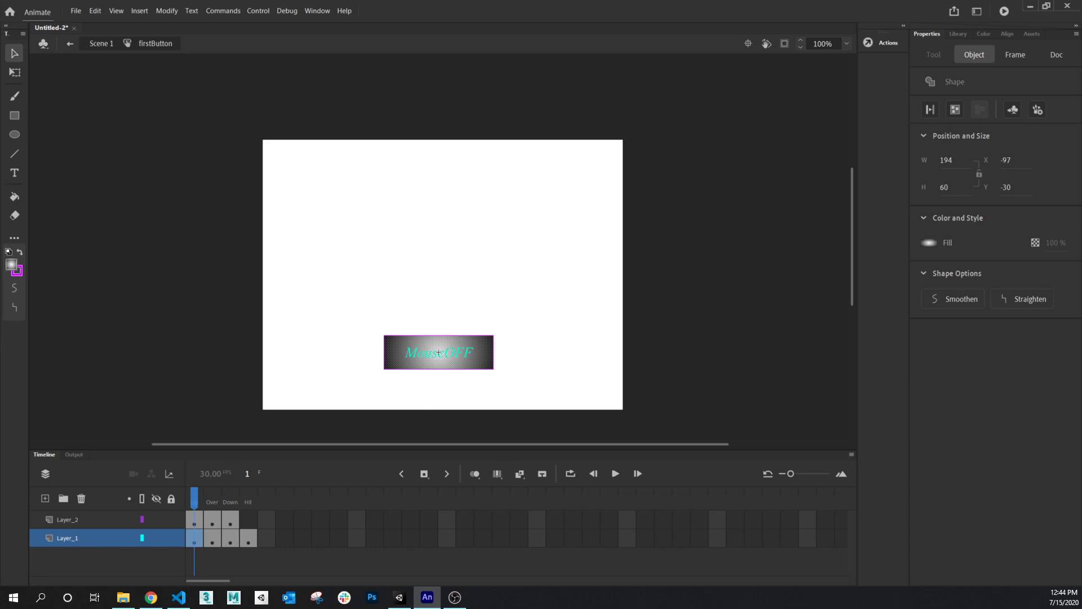
Use the Gradient Transform tool to widen the radial gradient into an ellipse and move its centre just below the rectangle
left_click(16, 238)
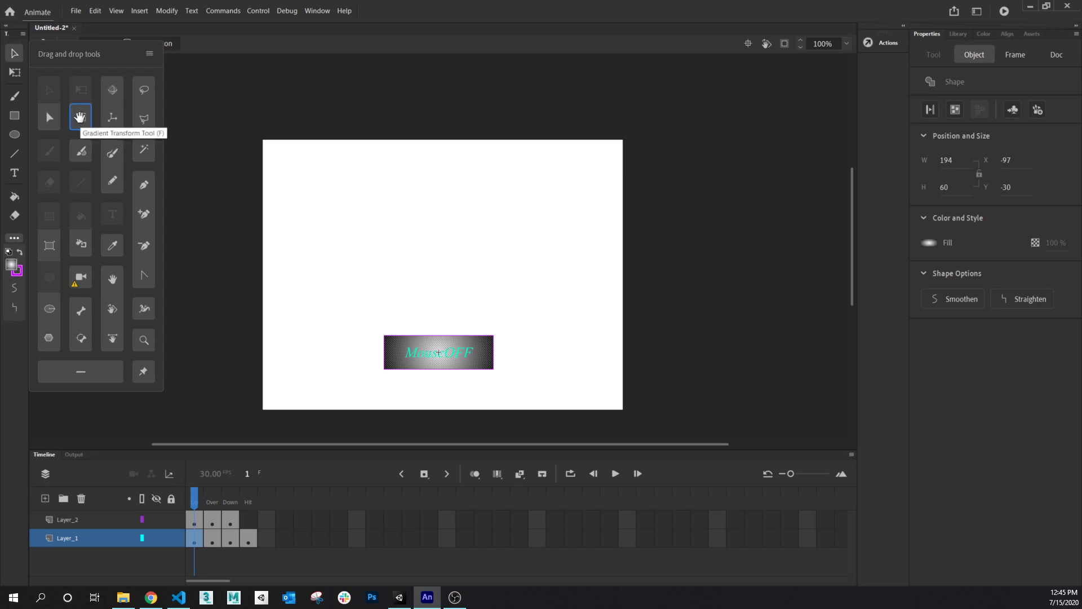
left_click(419, 272)
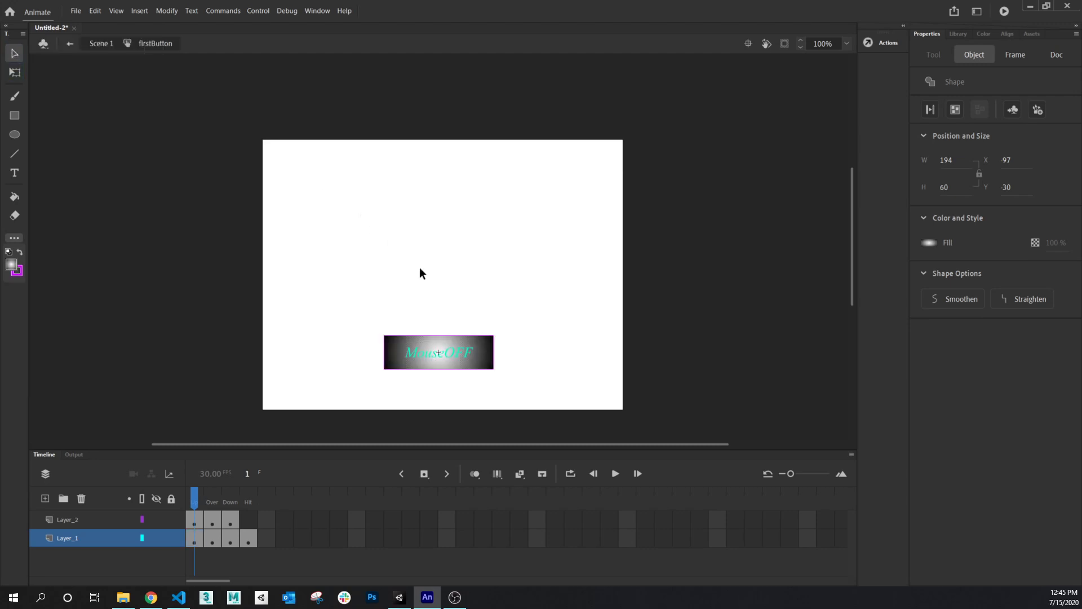
left_click(485, 362)
key("f")
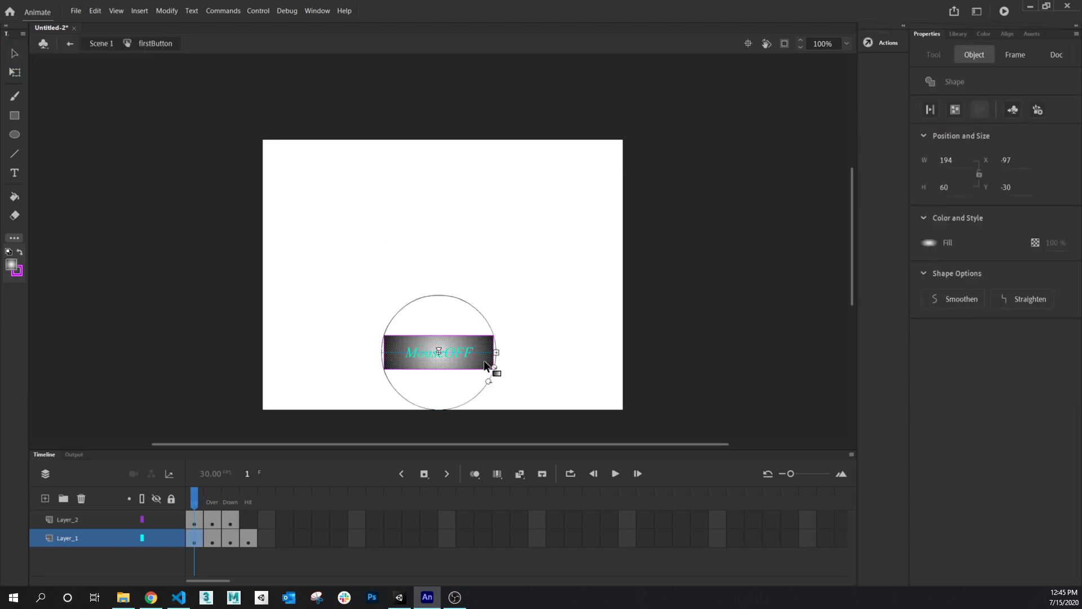
left_click_drag(439, 354, 548, 381)
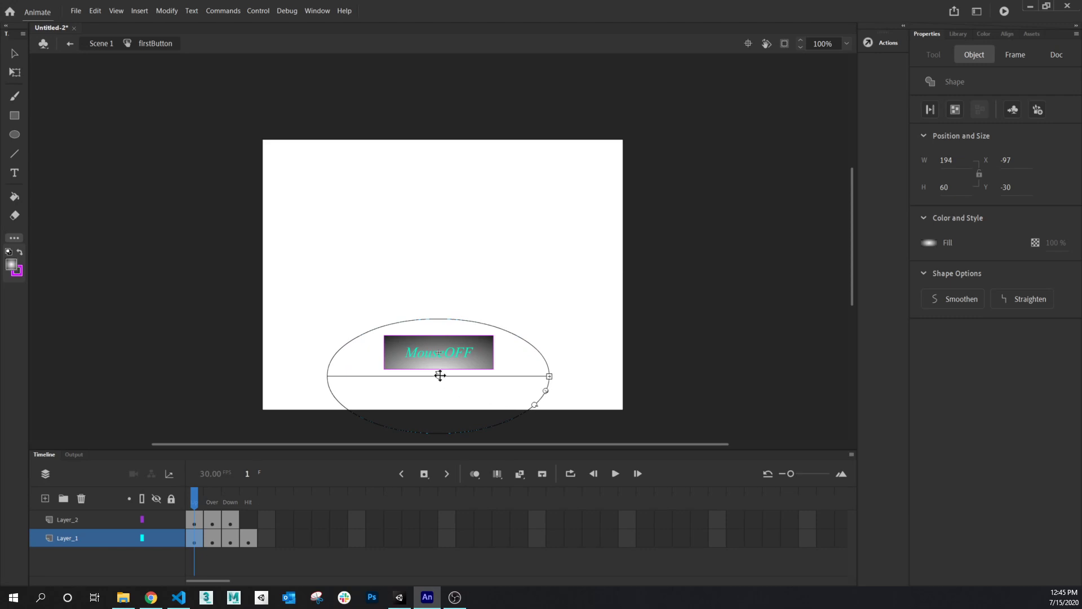
left_click_drag(439, 374, 439, 375)
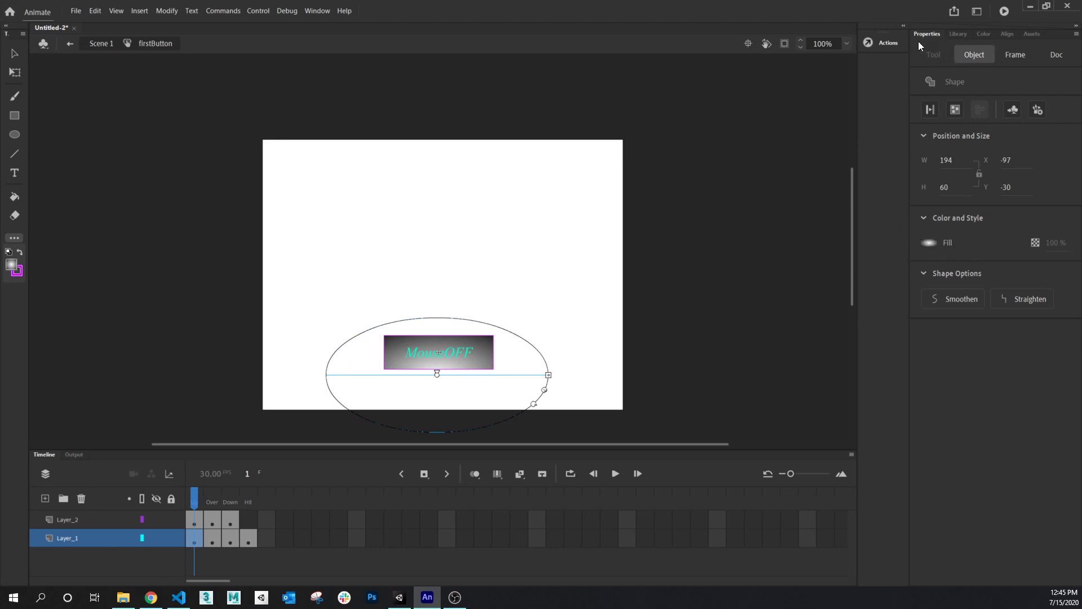
Recolour the radial gradient with blue 0025F8 at its outer stop and light cyan 80FFFF at its inner stop
left_click(323, 11)
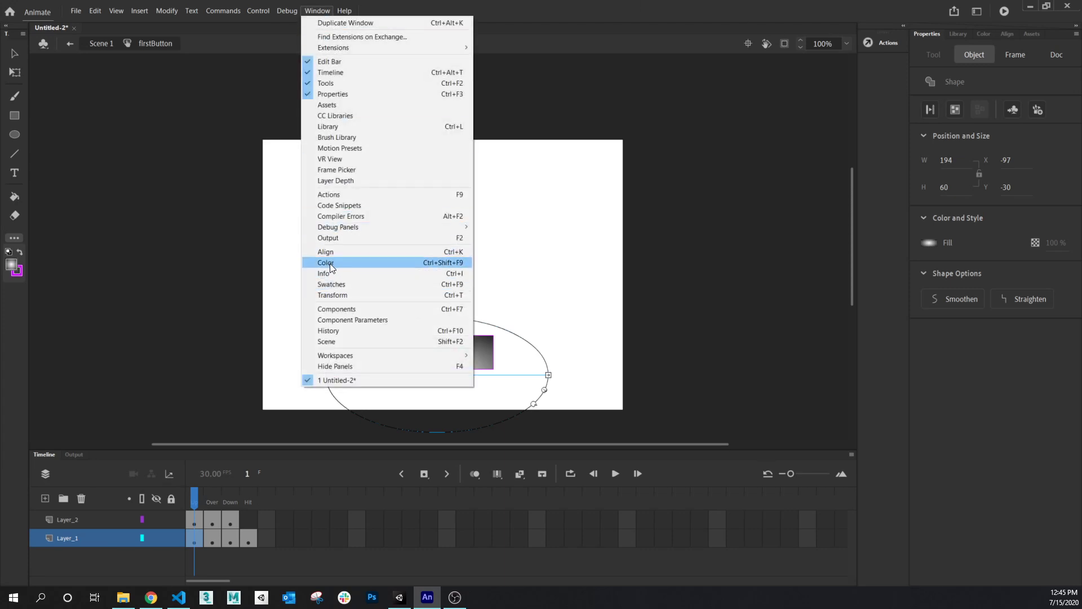
left_click(452, 263)
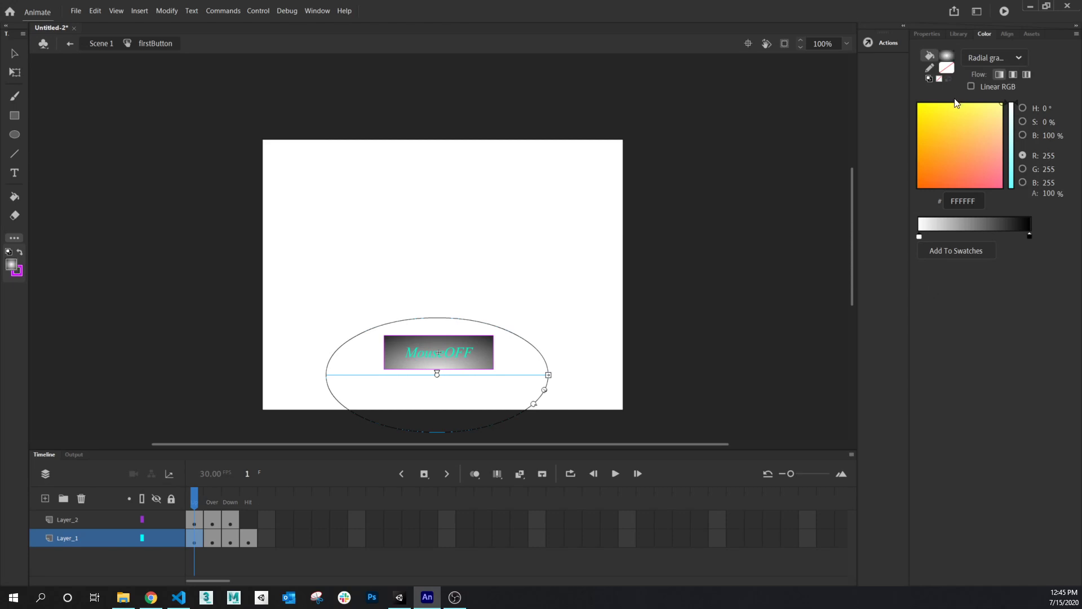
left_click(1031, 238)
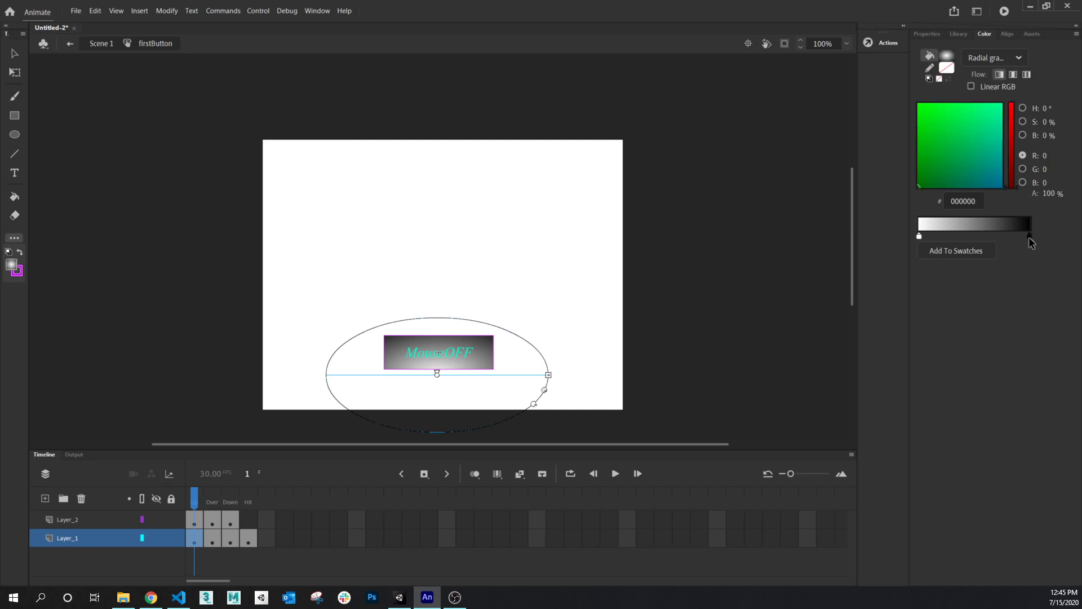
left_click(1000, 177)
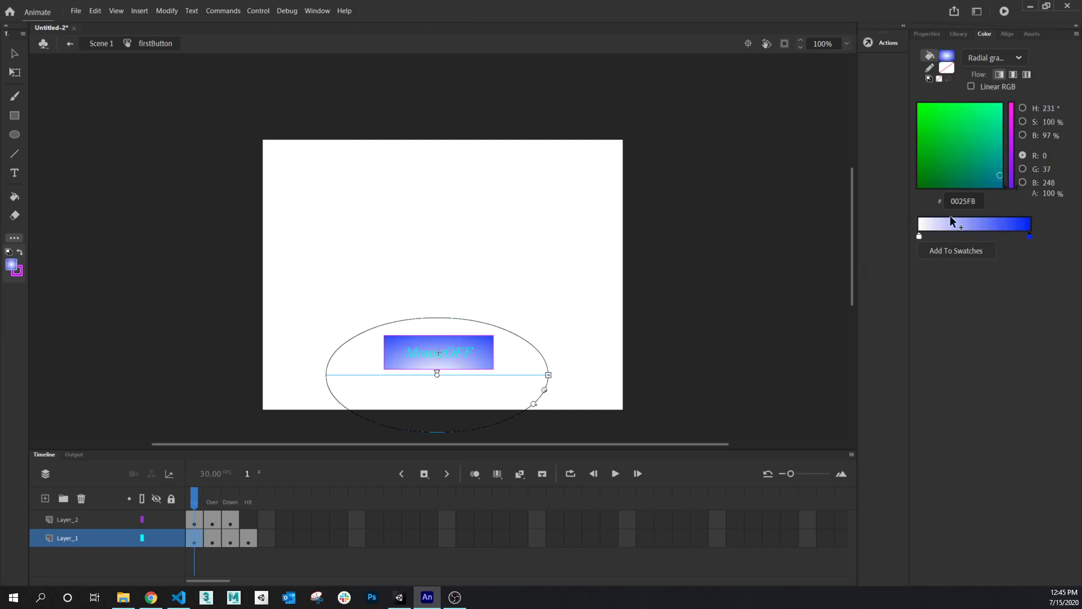
left_click(920, 236)
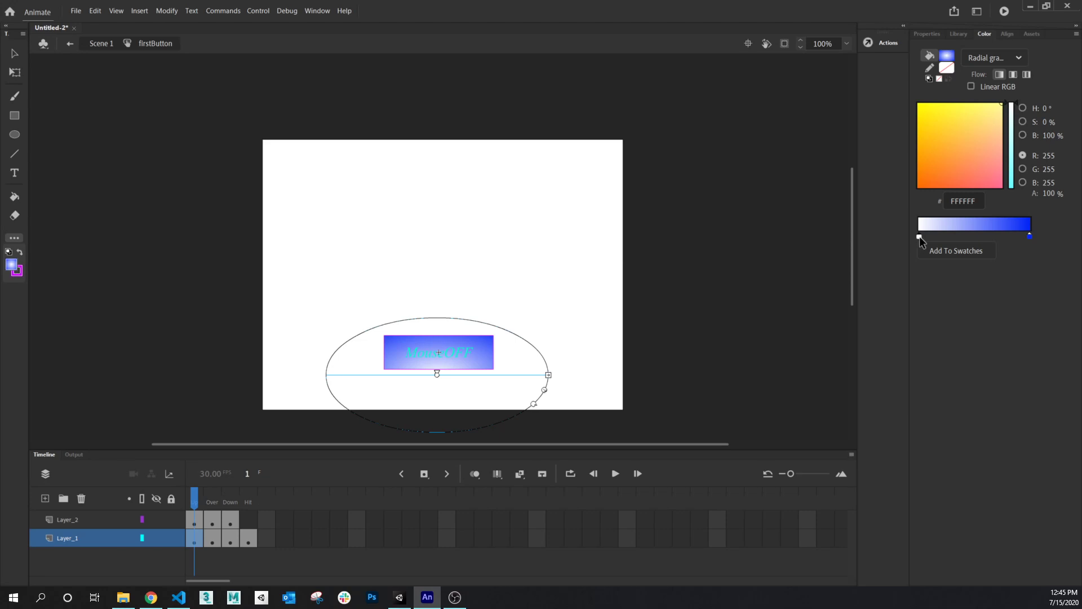
left_click_drag(1012, 129, 1002, 104)
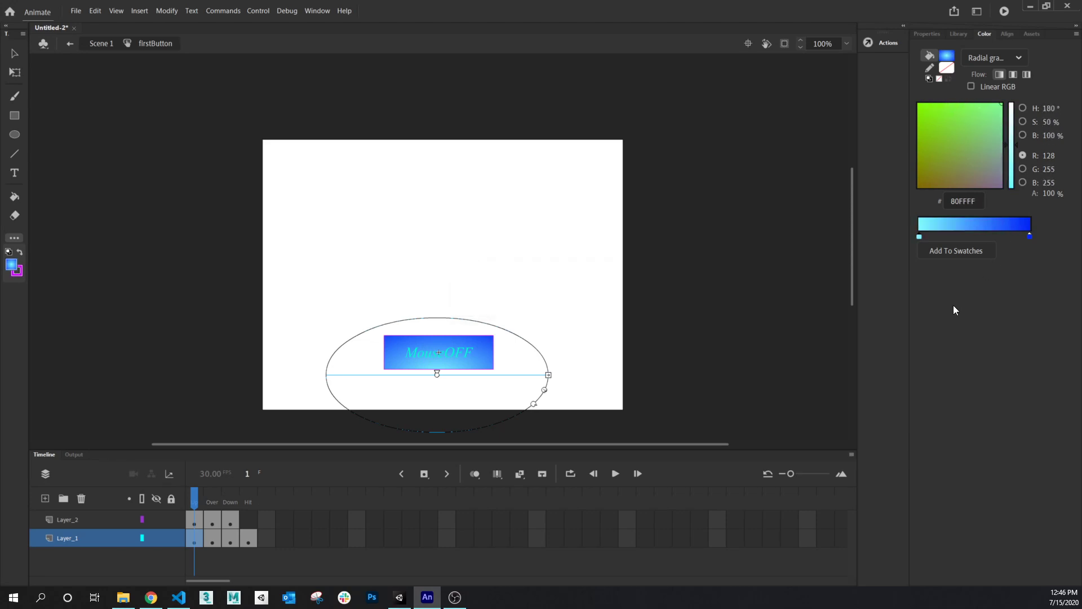
left_click(447, 275)
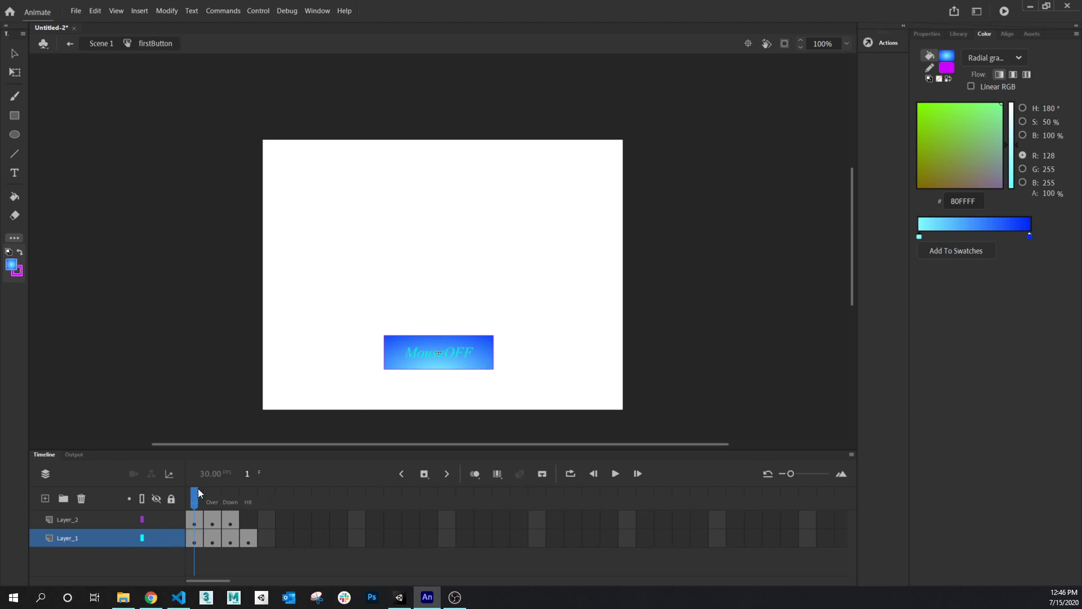
Fill the Down-state rectangle with the same cyan-to-blue radial gradient used on the Up state
left_click_drag(195, 494, 215, 510)
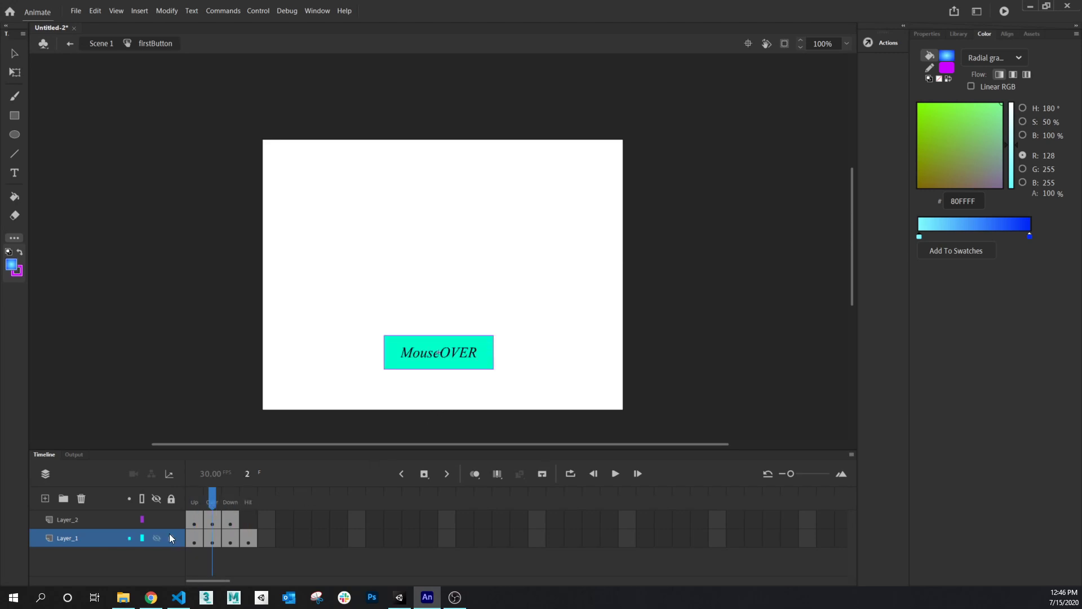
left_click(237, 520)
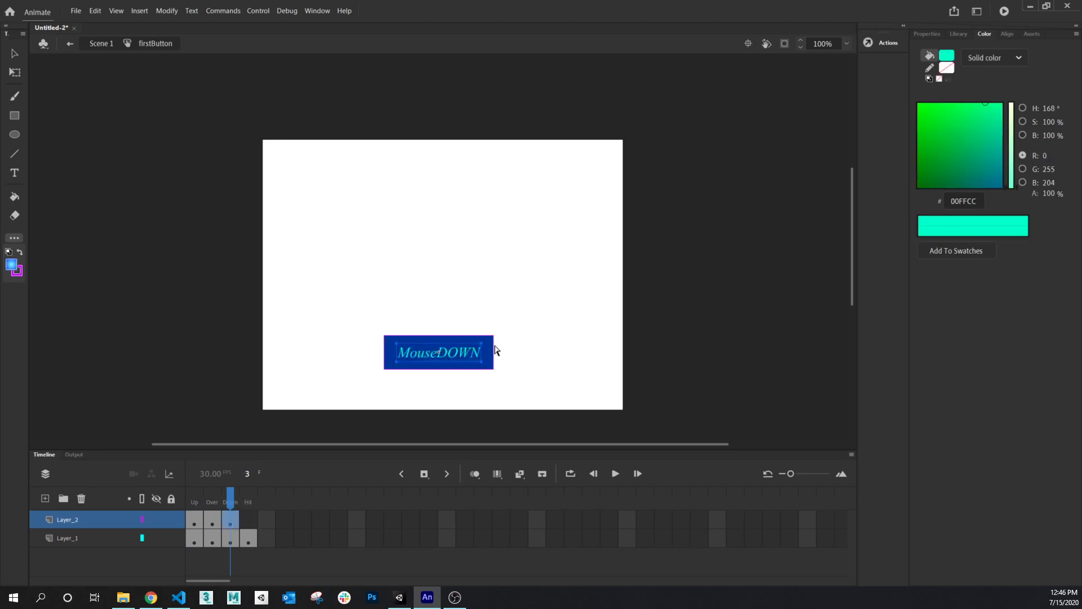
key("v")
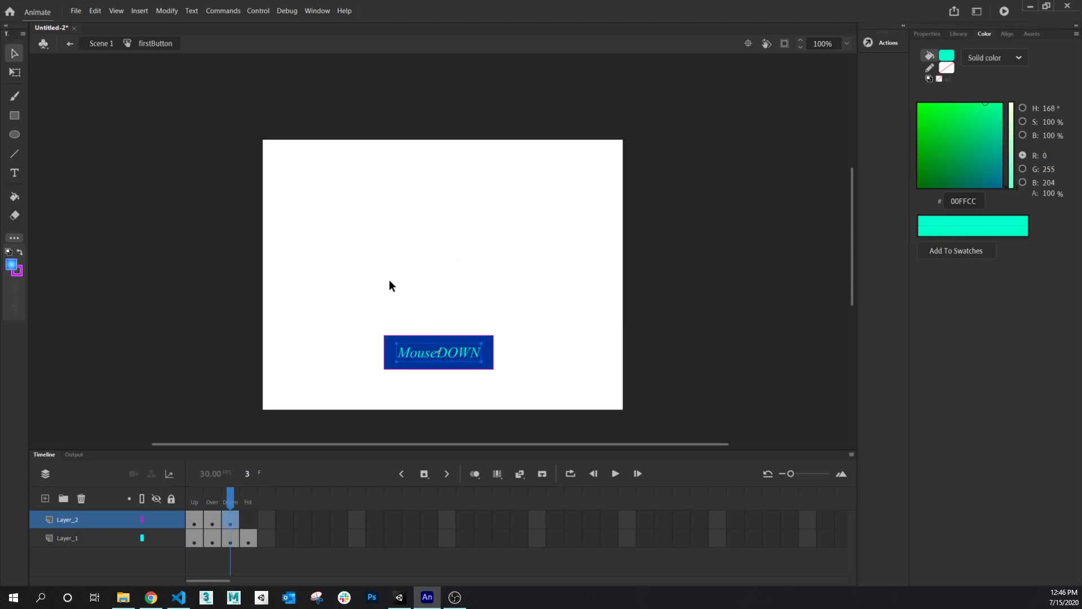
left_click(491, 367)
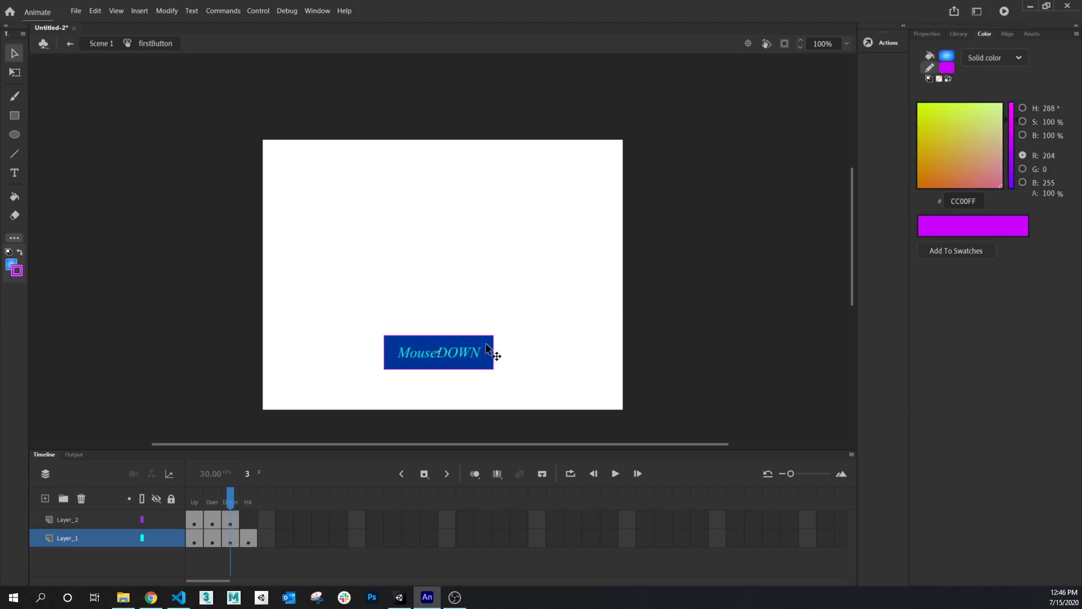
left_click(485, 343)
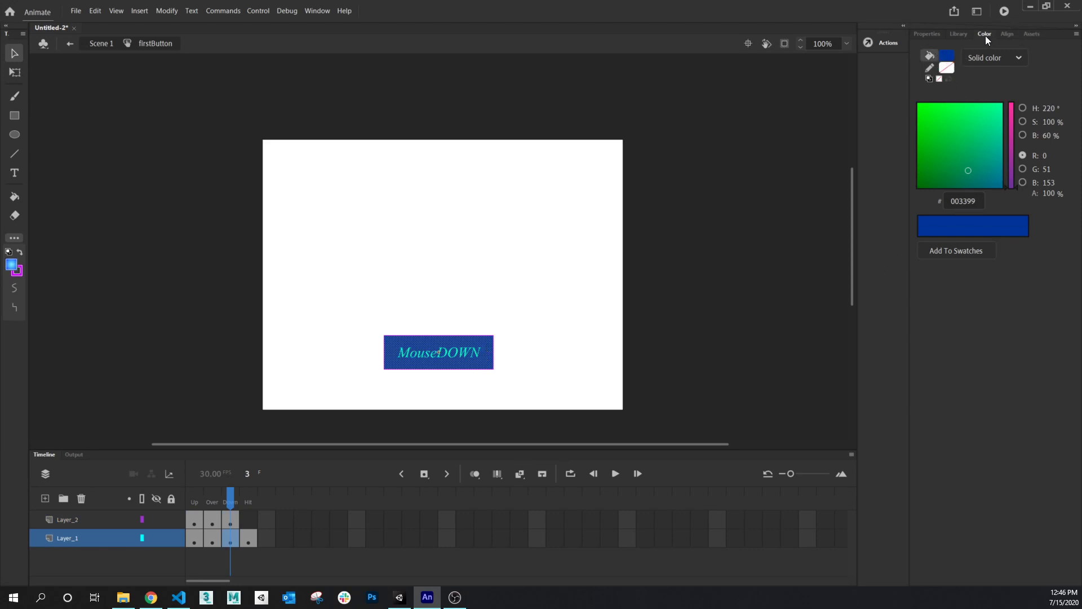
left_click(1019, 58)
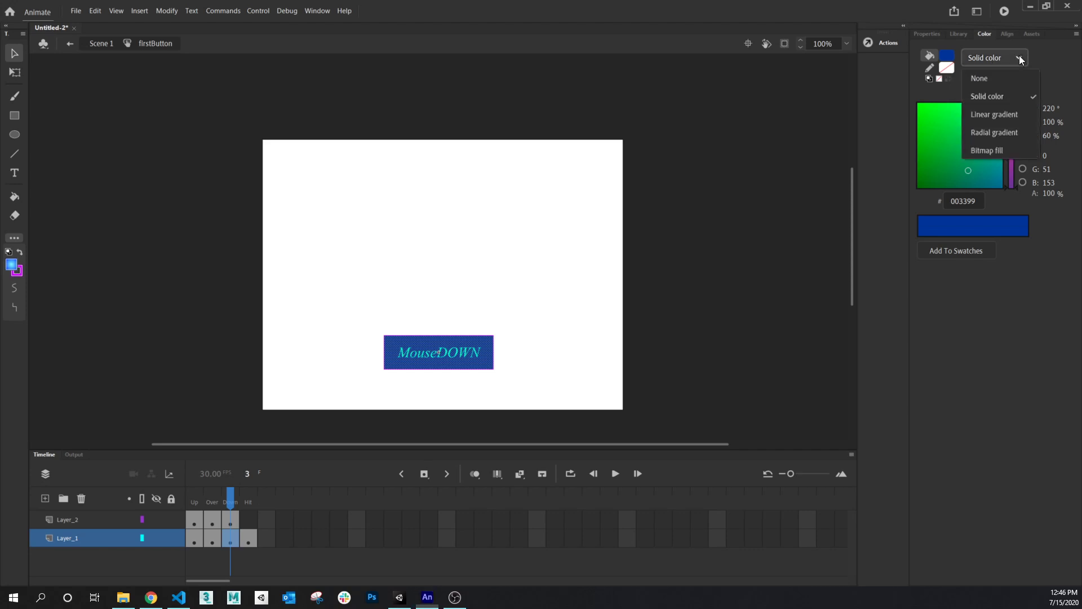
left_click(996, 117)
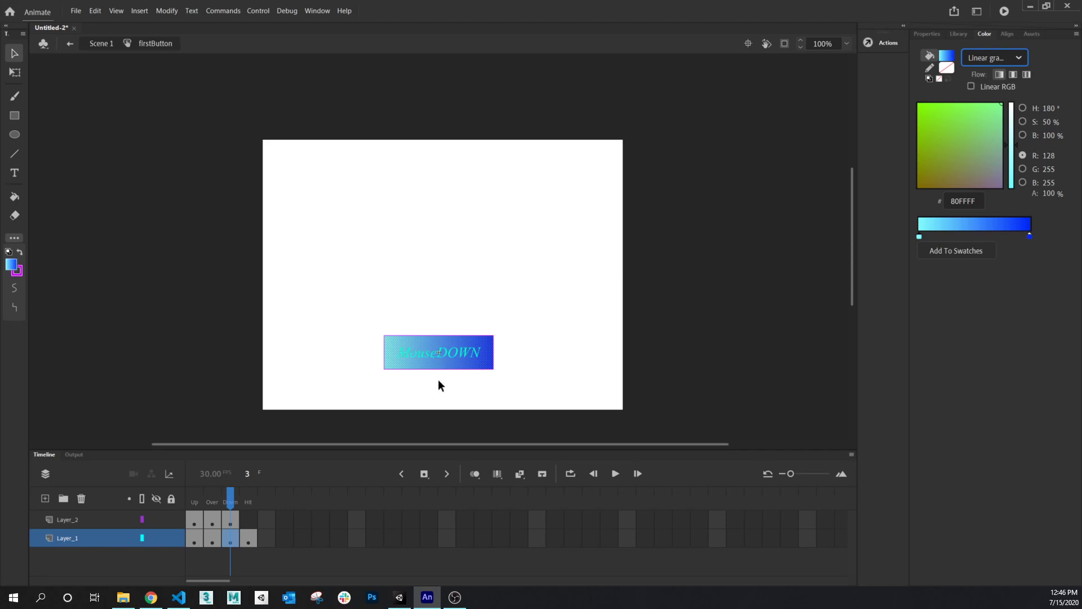
left_click(1018, 59)
left_click(986, 134)
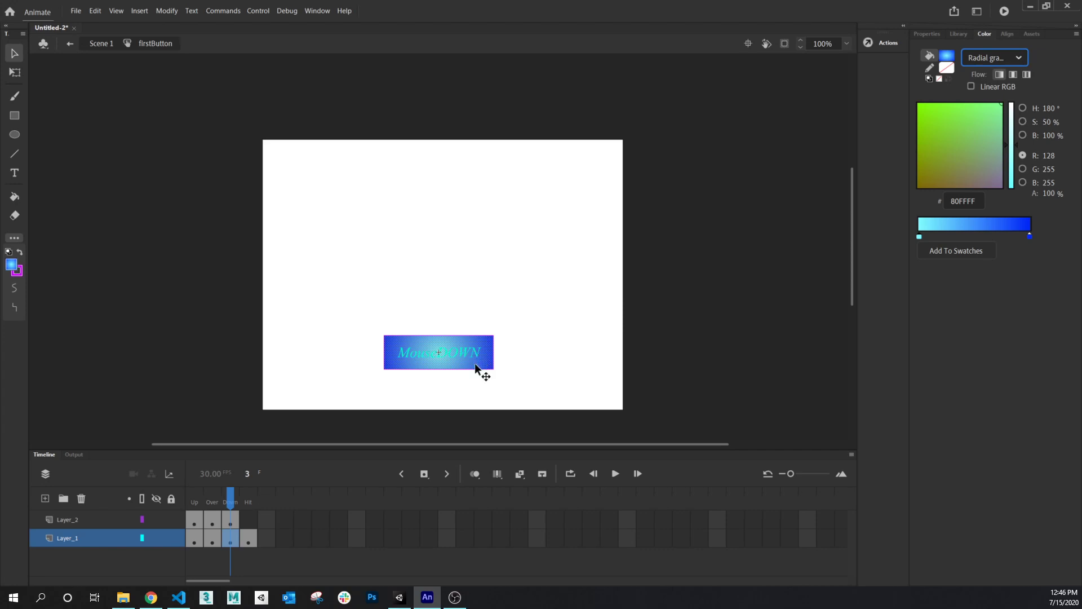
Convert the Over-state rectangle's fill into a movie clip symbol named HoverKey
left_click_drag(230, 496, 183, 502)
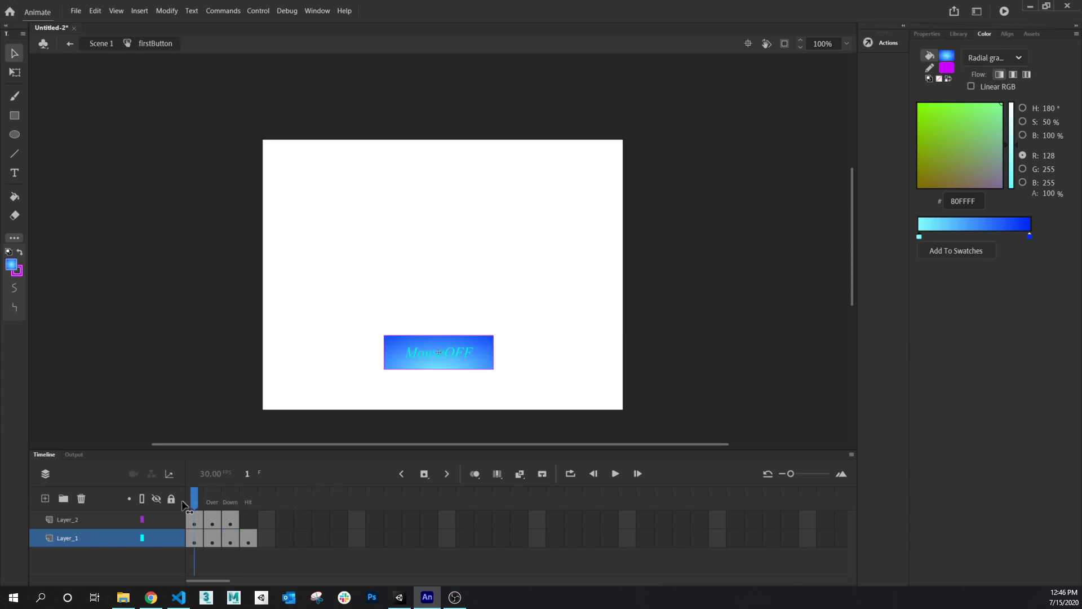
left_click(211, 506)
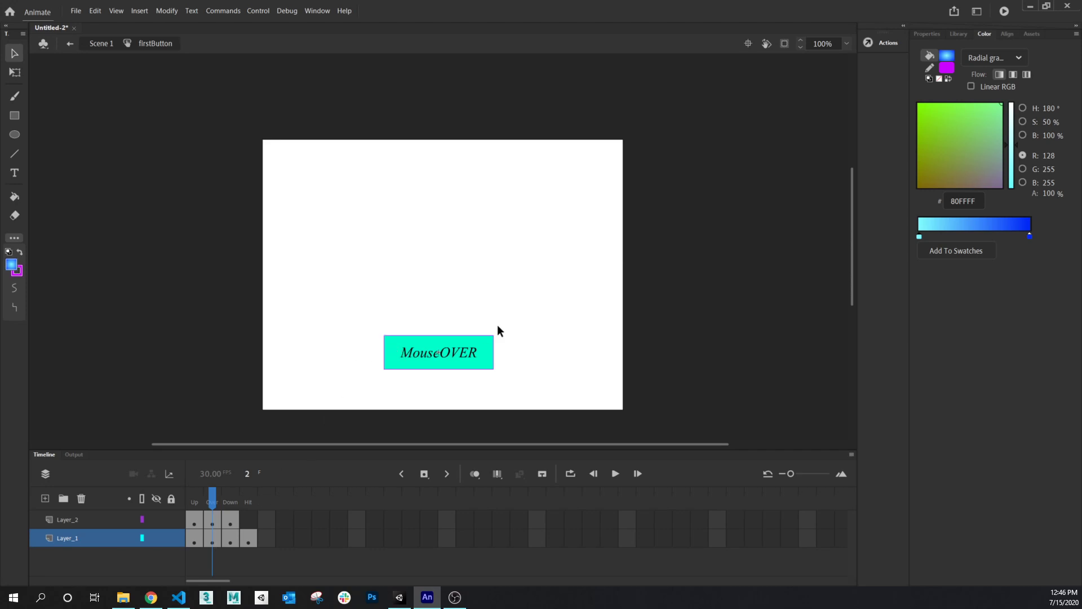
left_click(398, 343)
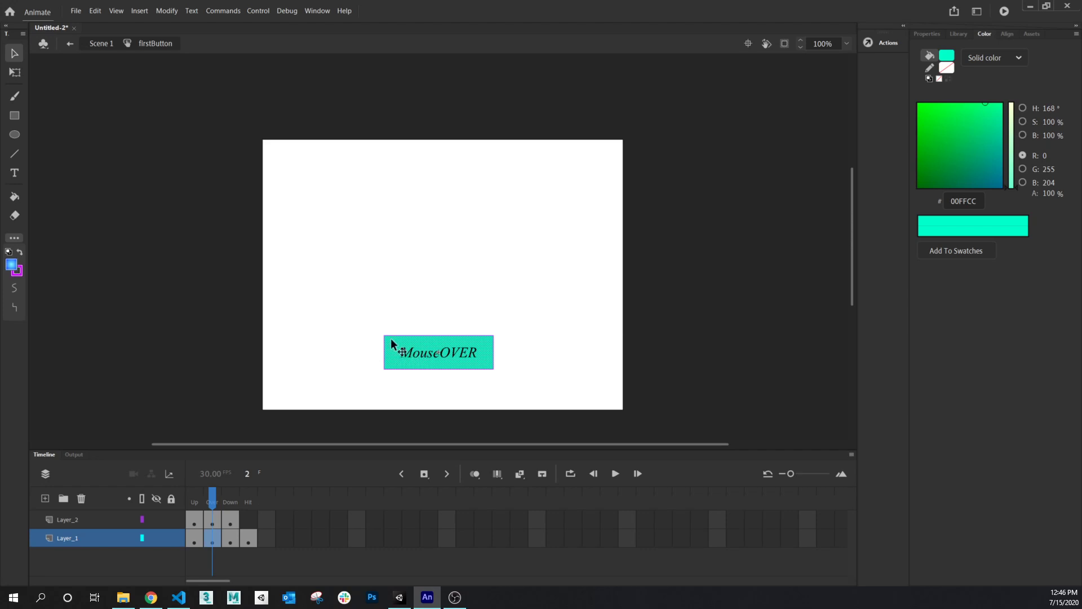
left_click(385, 355)
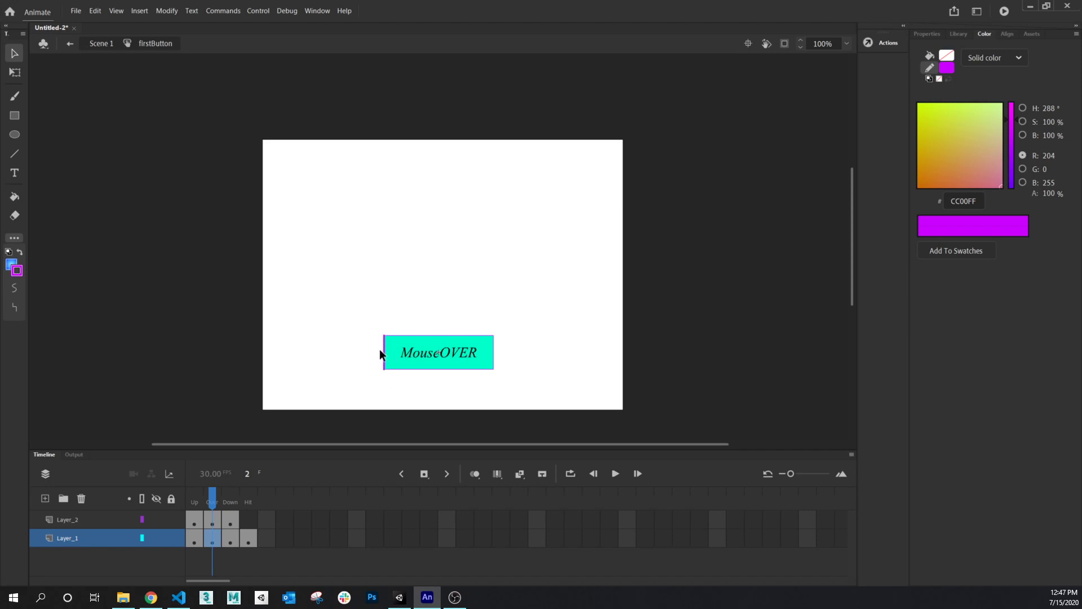
left_click(390, 343)
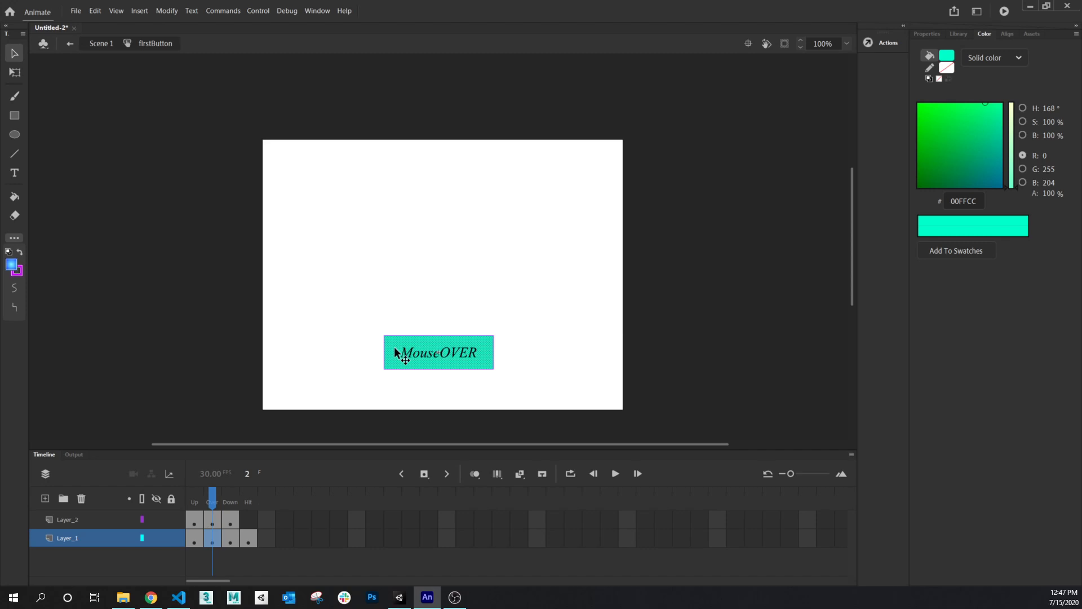
key("F8")
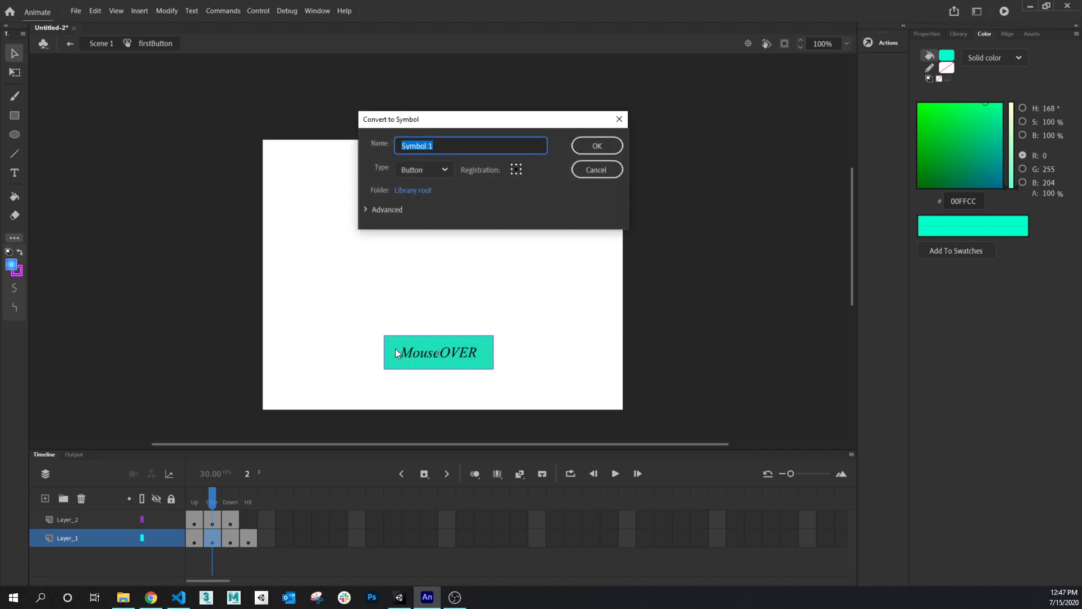
left_click(446, 170)
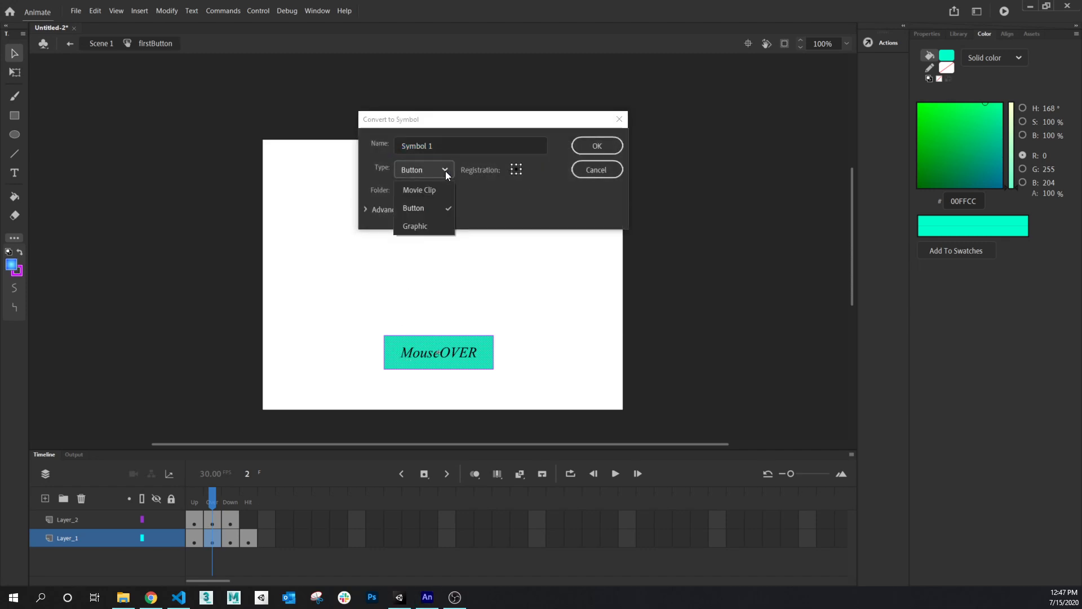
left_click(425, 190)
left_click(455, 144)
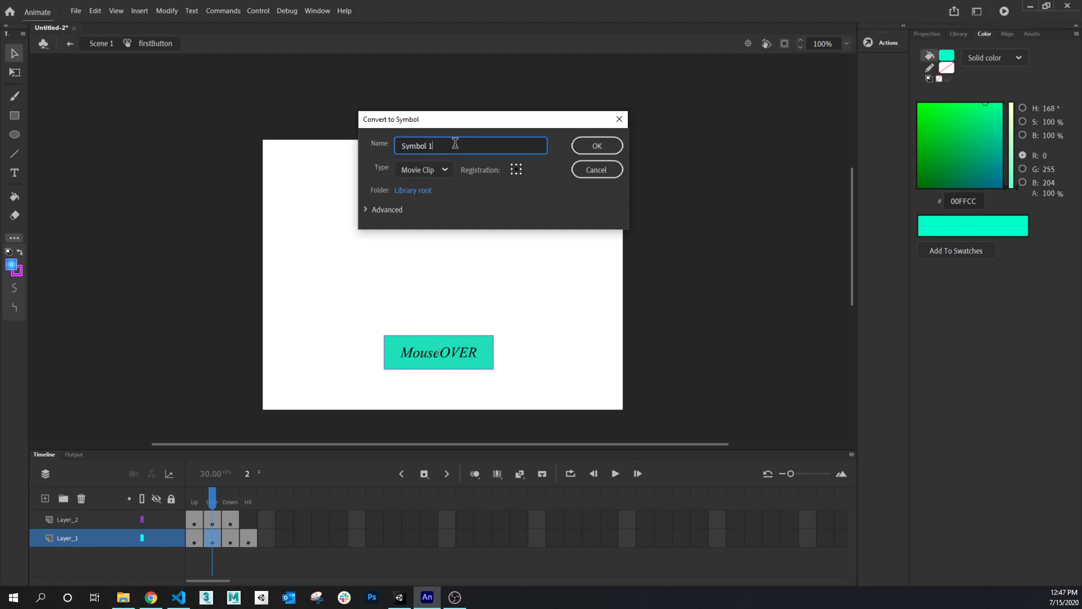
key("BackSpace")
key("BackSpace")
key("BackSpace")
key("BackSpace")
key("BackSpace")
key("BackSpace")
key("BackSpace")
type("HoverKey")
left_click(594, 149)
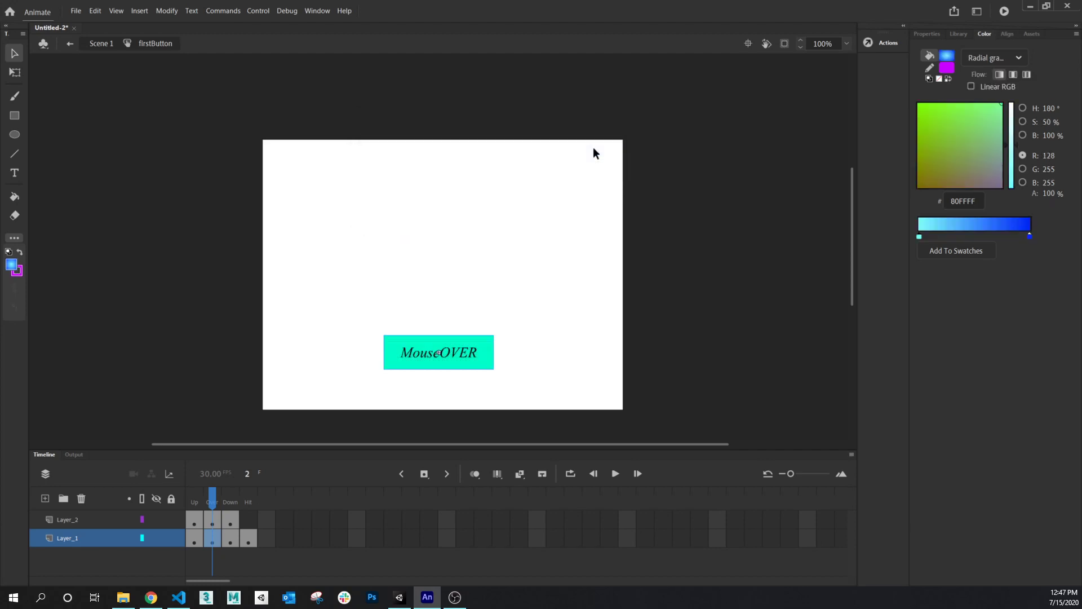
Open the HoverKey movie clip for editing and add a layer named RadialColorWheel above the rectangle's layer
double_click(390, 353)
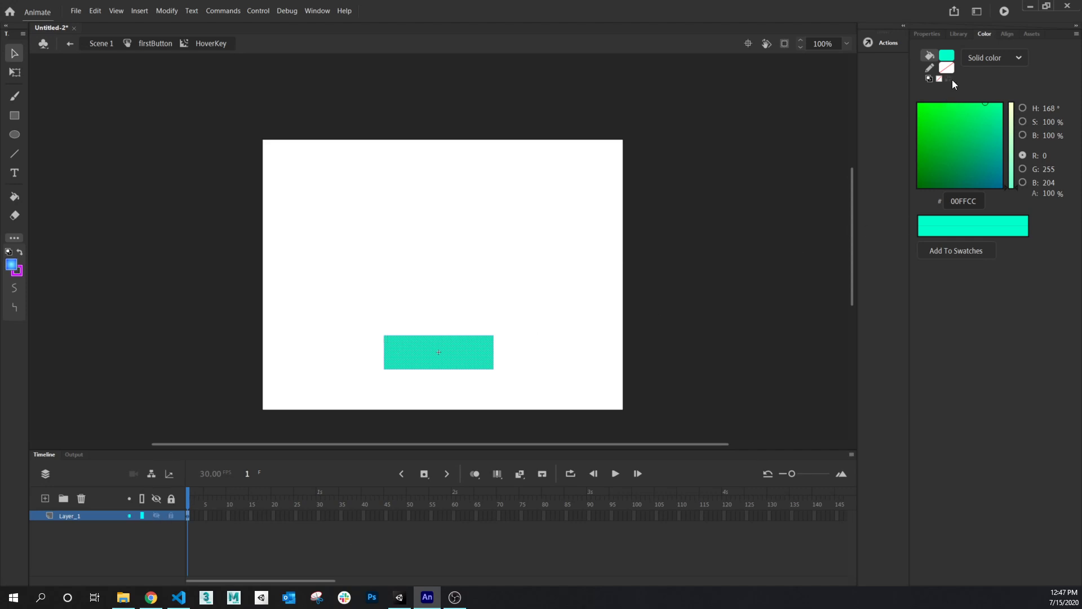
left_click(1010, 56)
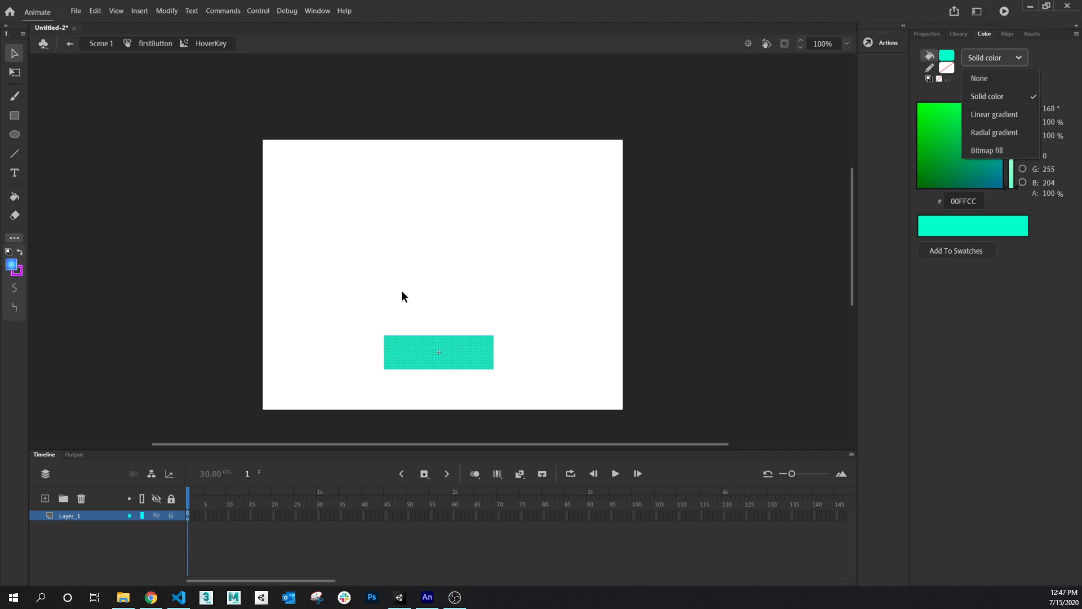
left_click(436, 299)
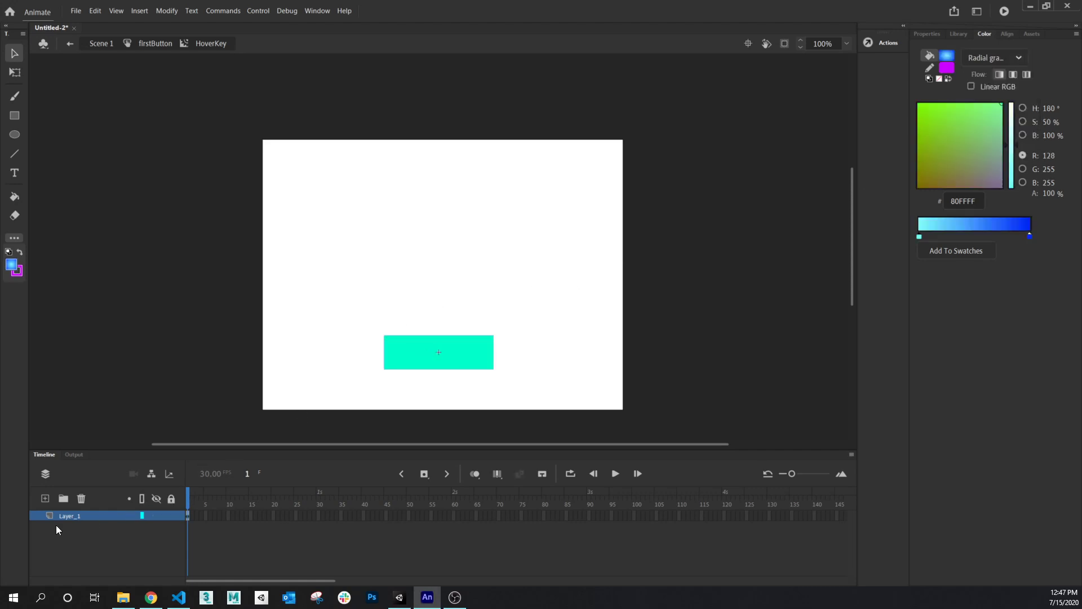
left_click(46, 499)
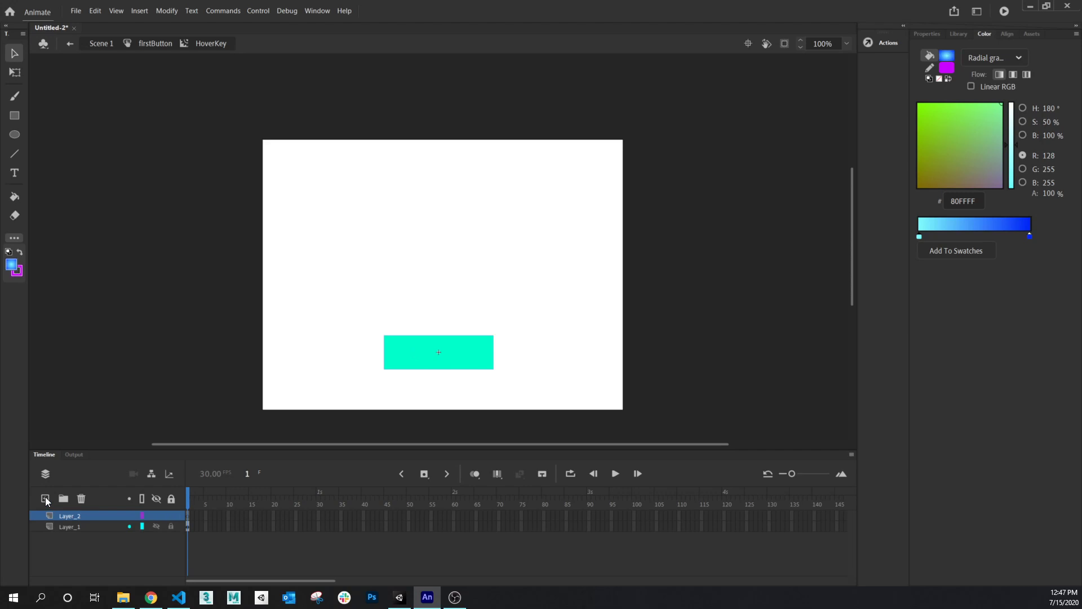
double_click(74, 515)
type("Radial")
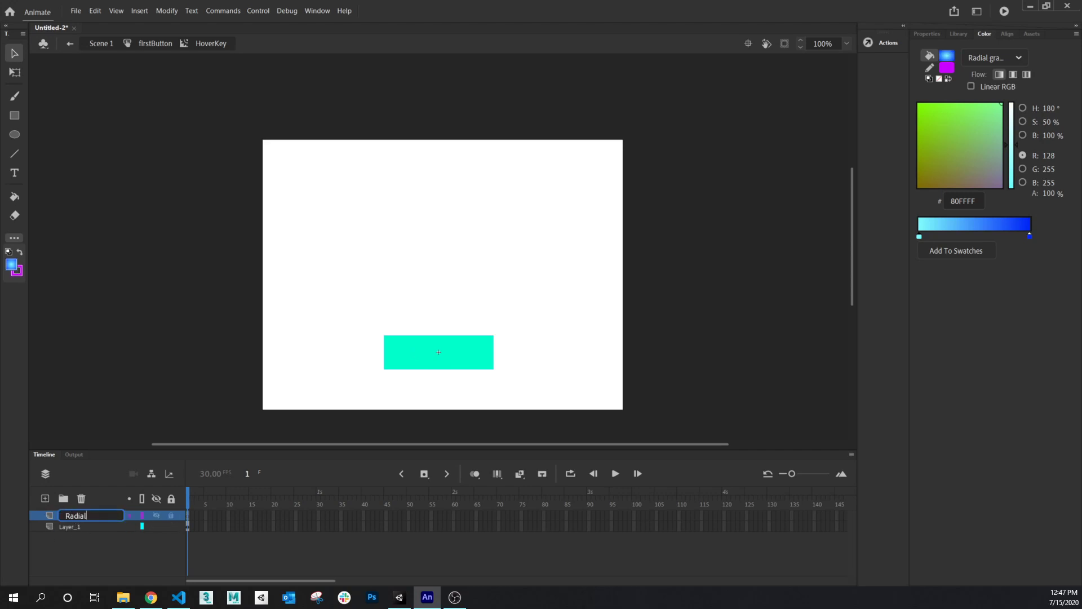
type("ColorWheel")
key("Return")
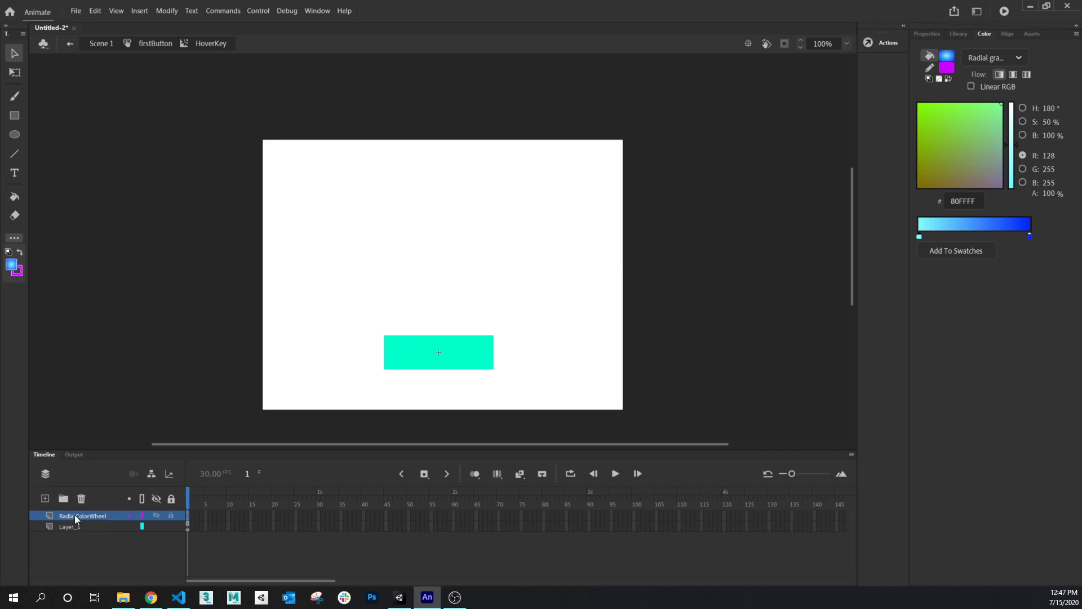
Draw a circle about 406 px in diameter with the cyan-to-blue radial gradient on the RadialColorWheel layer and delete its purple outline
left_click(21, 135)
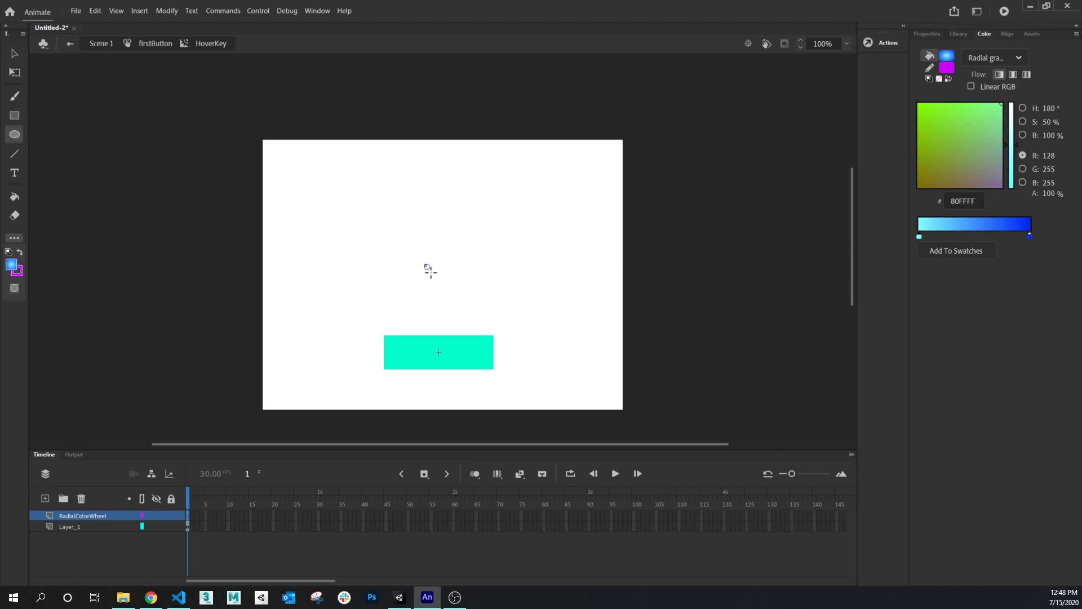
mouse_move(424, 262)
left_mouse_down()
mouse_move(531, 353)
mouse_move(463, 302)
mouse_move(510, 338)
mouse_move(425, 240)
mouse_move(521, 328)
mouse_move(477, 280)
mouse_move(529, 353)
mouse_move(463, 308)
mouse_move(505, 317)
mouse_move(480, 297)
mouse_move(540, 345)
left_mouse_up()
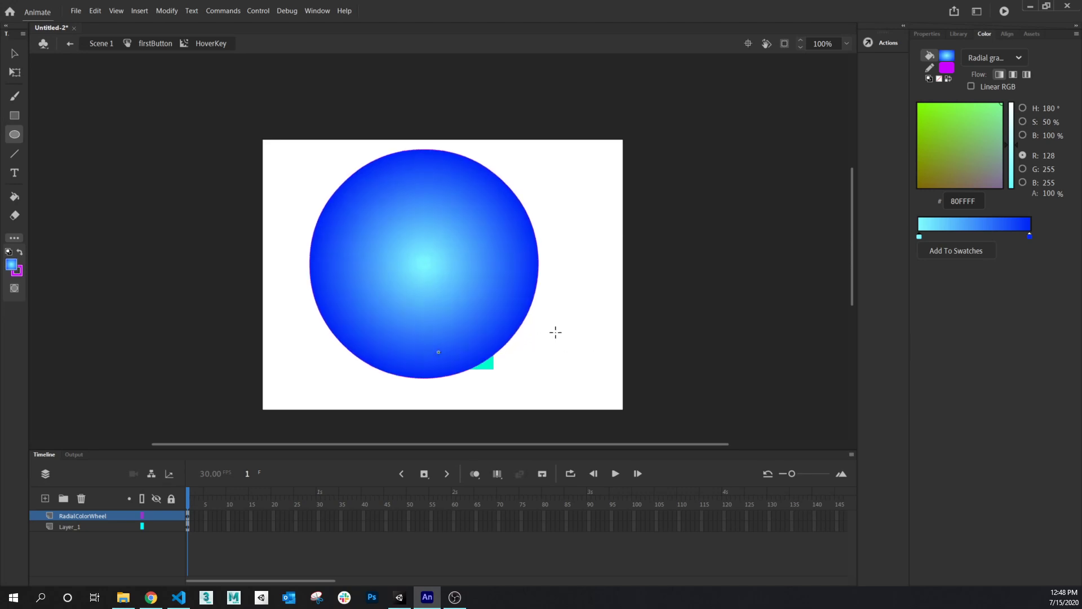
key("v")
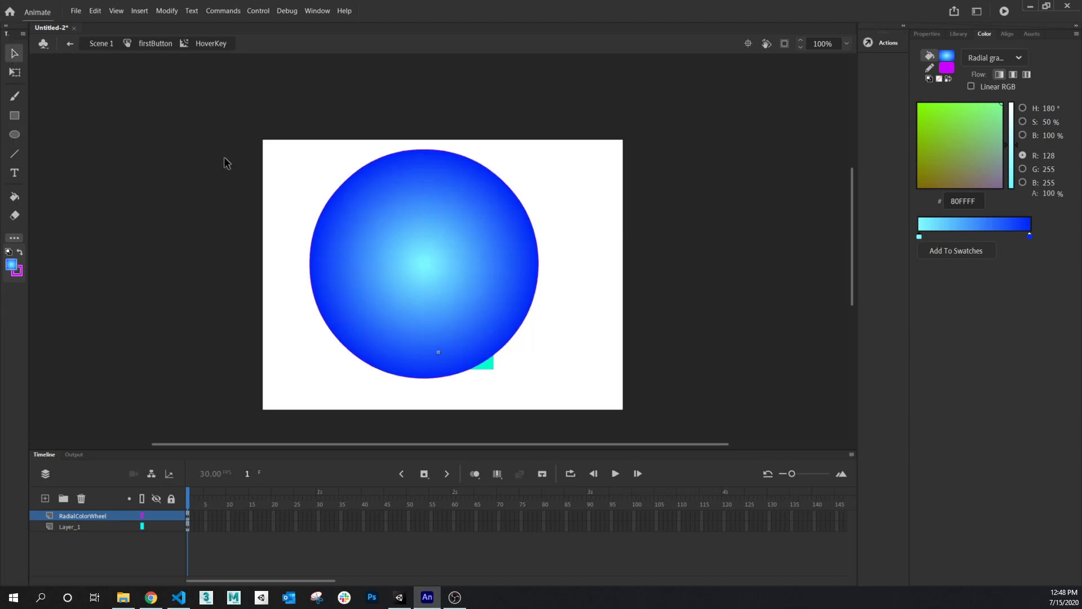
left_click(362, 213)
left_click(329, 199)
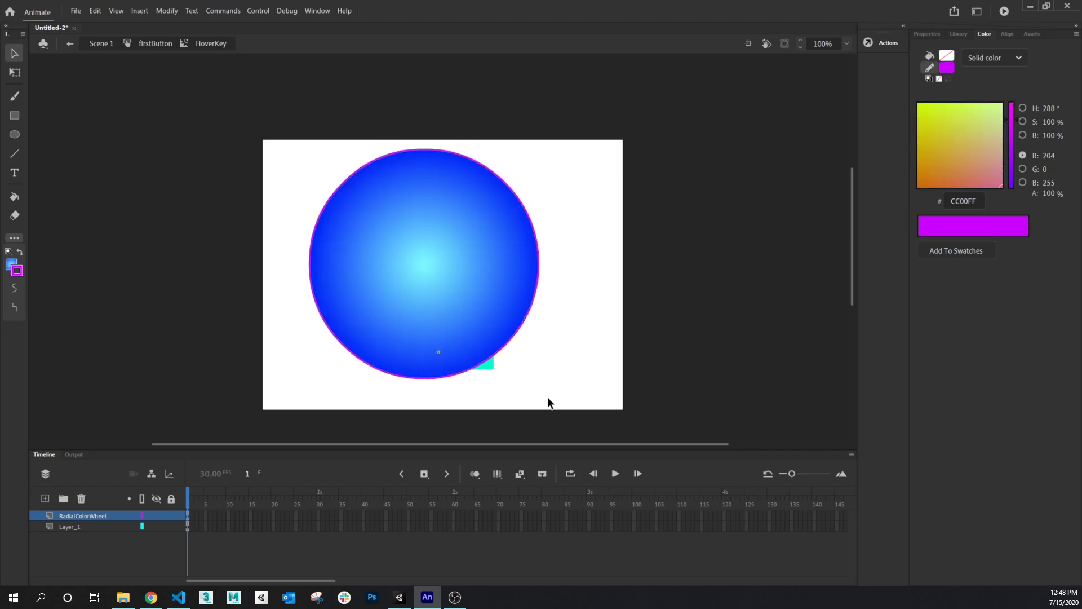
key("Delete")
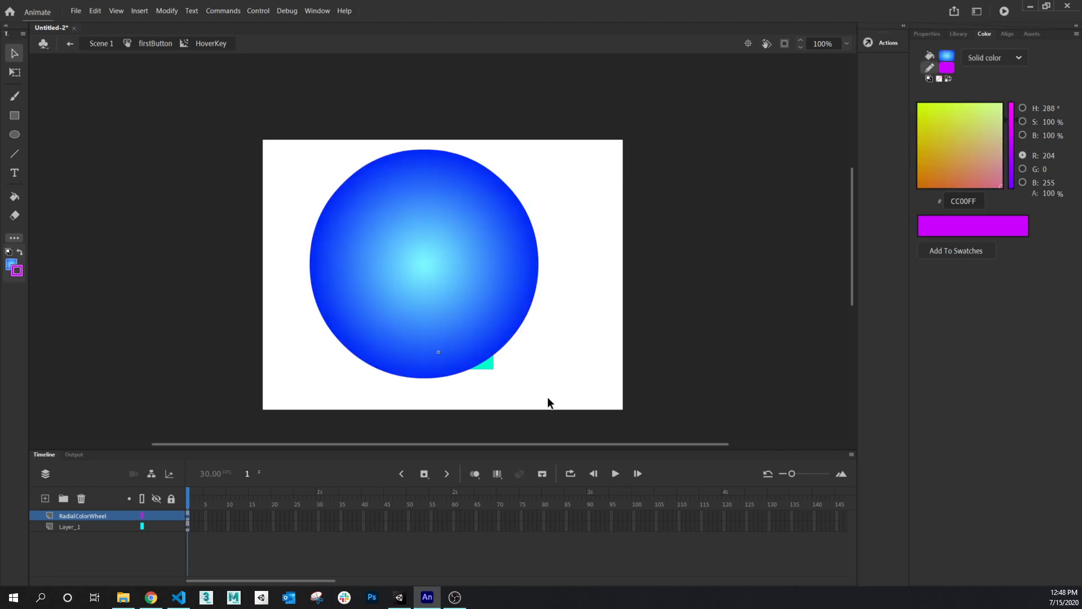
Move the gradient circle to about X -203, Y -338, so it is centred horizontally over the rectangle
left_click(452, 241)
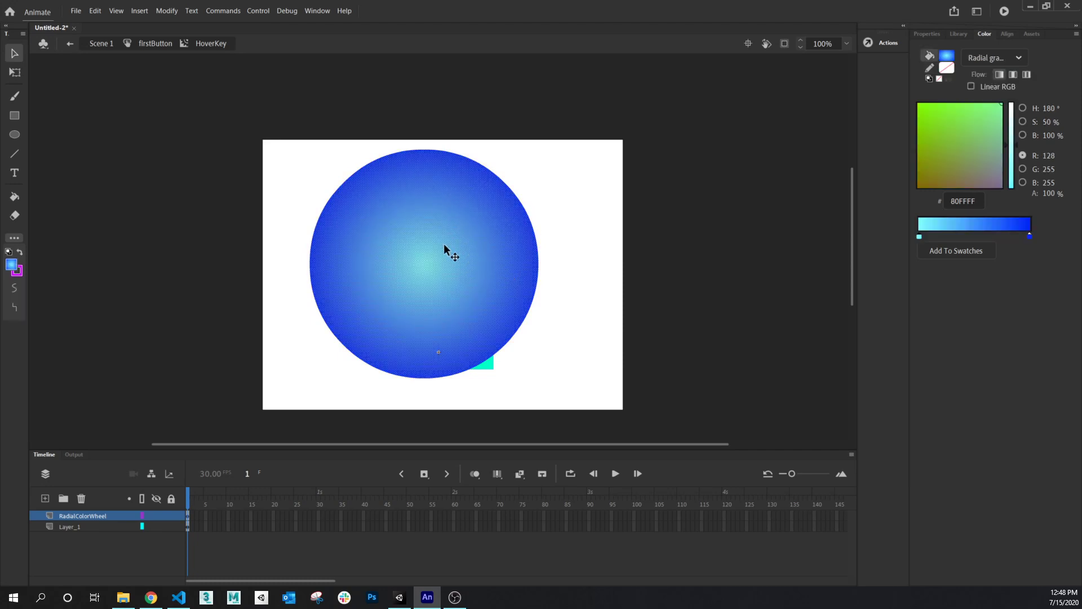
left_click_drag(444, 246, 460, 274)
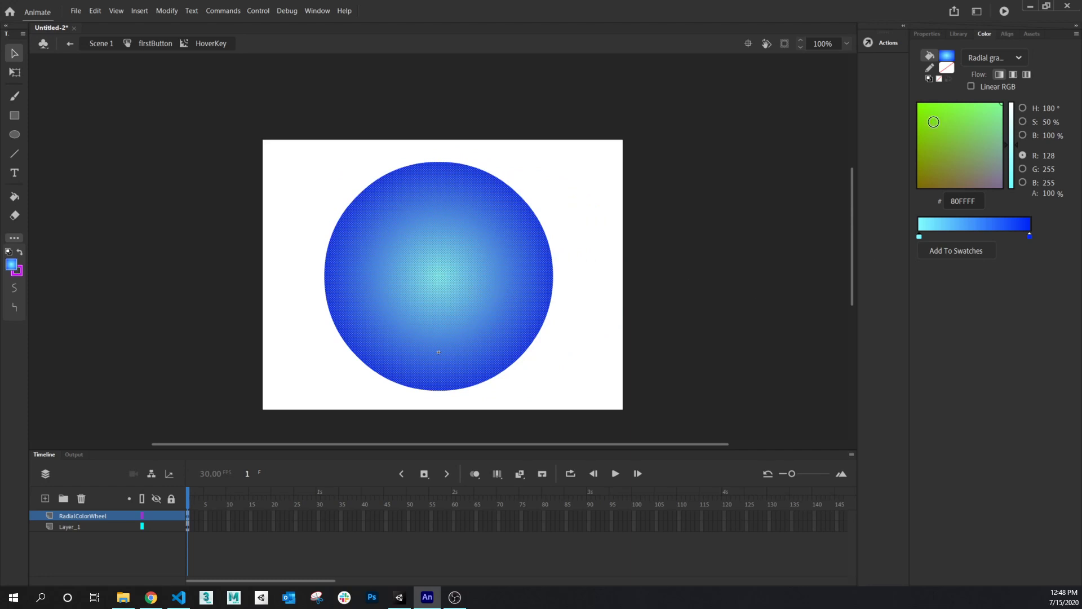
left_click(1010, 56)
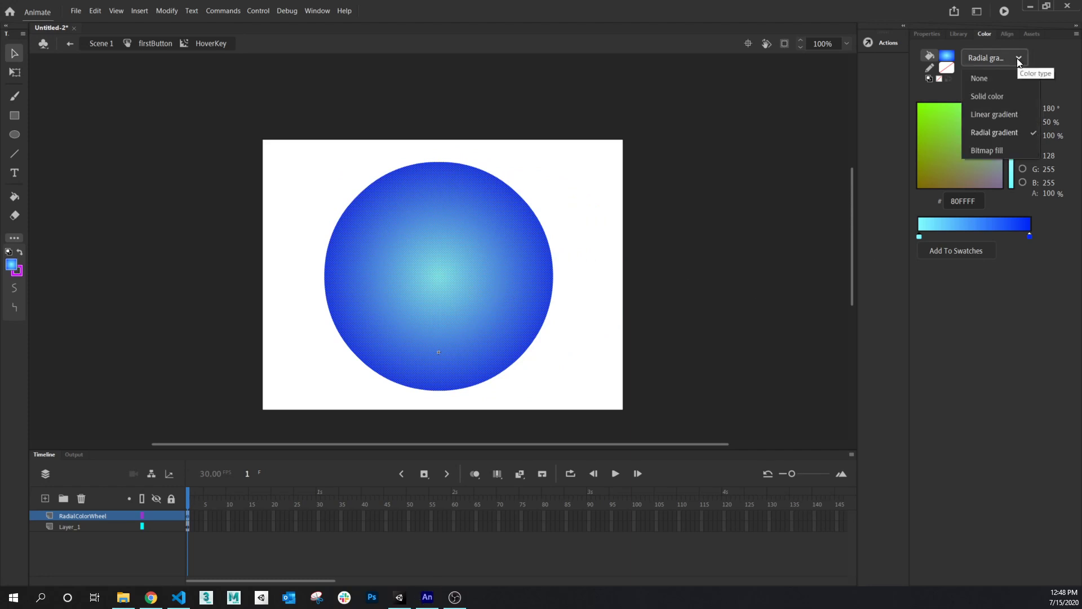
key("Escape")
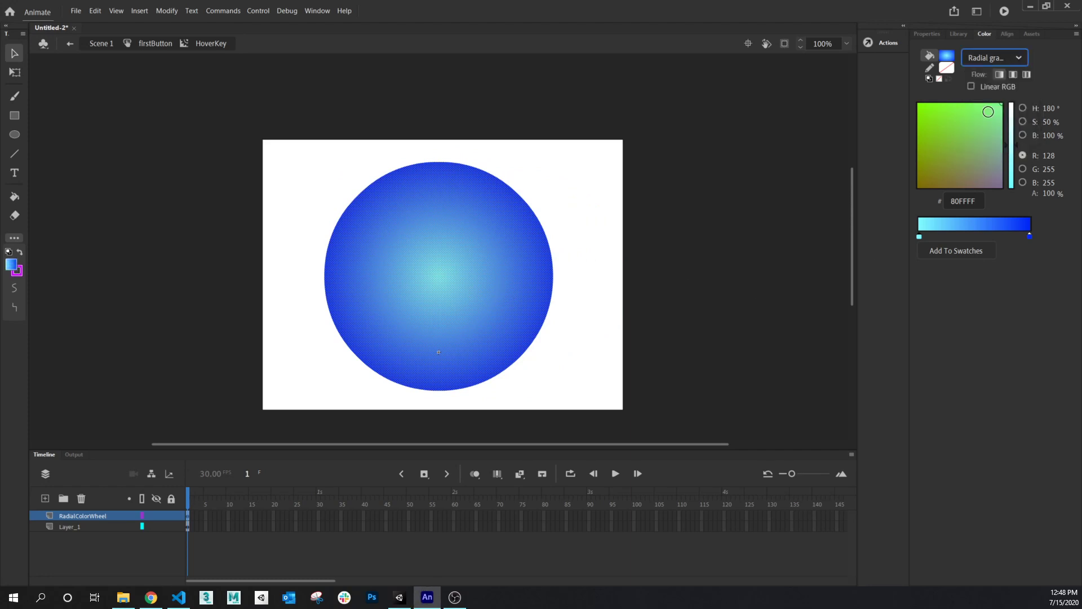
left_click(1005, 58)
key("Escape")
Widen the circle's radial gradient into a horizontal ellipse with the Gradient Transform tool and bring up the shape's properties
left_click(427, 244)
key("f")
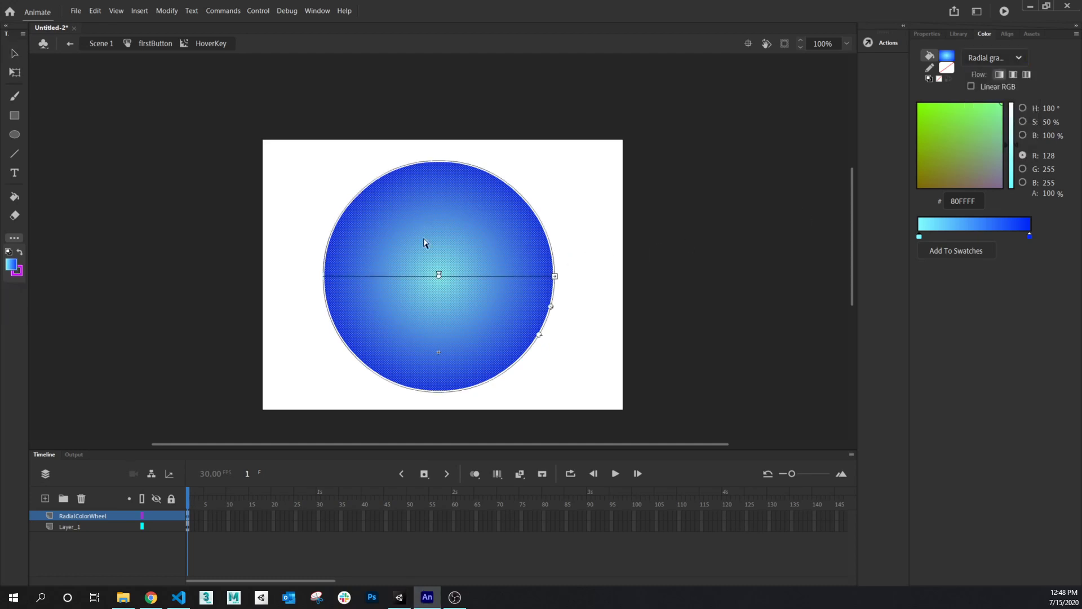
left_click_drag(553, 276, 582, 277)
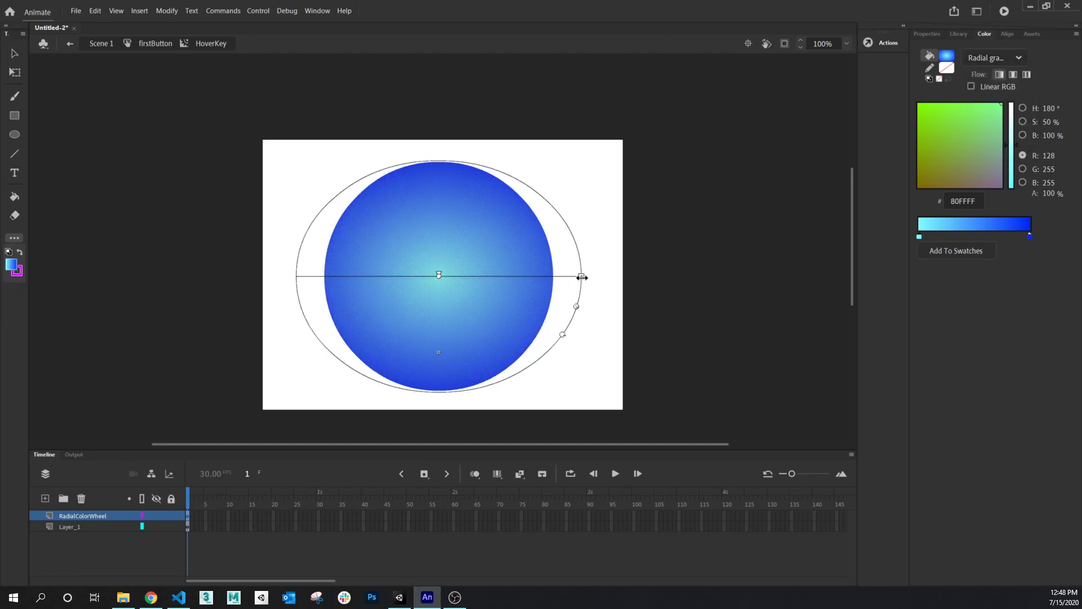
left_click(928, 34)
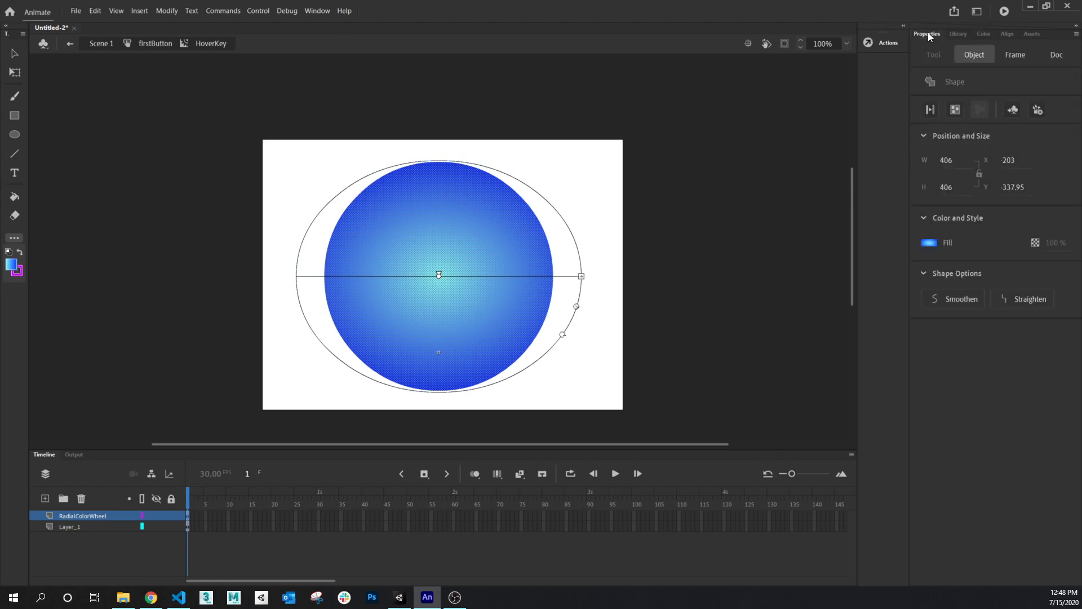
Change the circle's fill to the white-to-black linear gradient preset and bring up its color settings
left_click(929, 243)
left_click(751, 366)
left_click(750, 365)
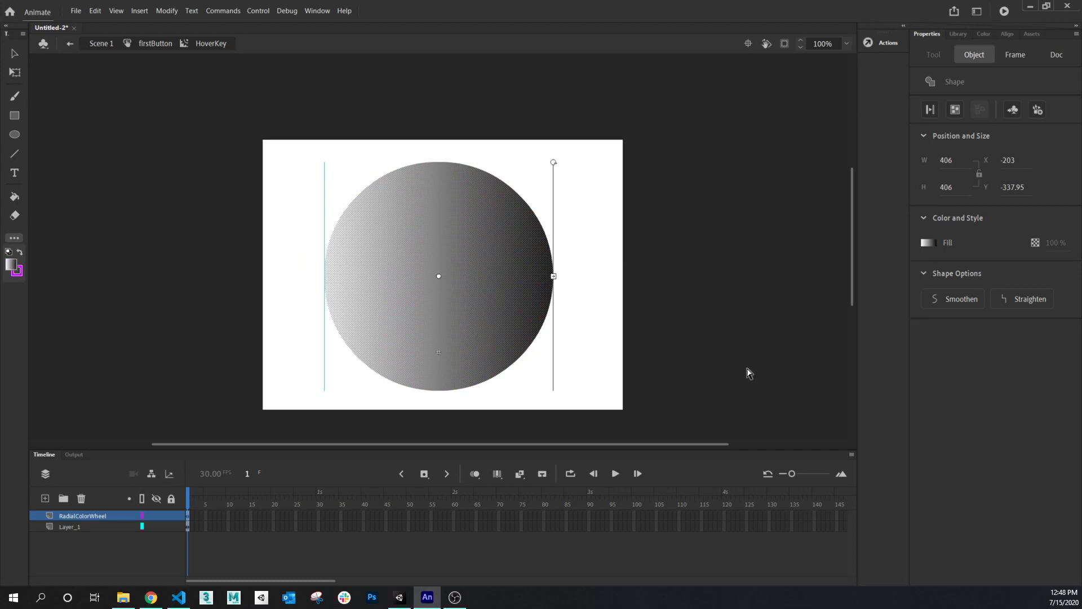
left_click(984, 35)
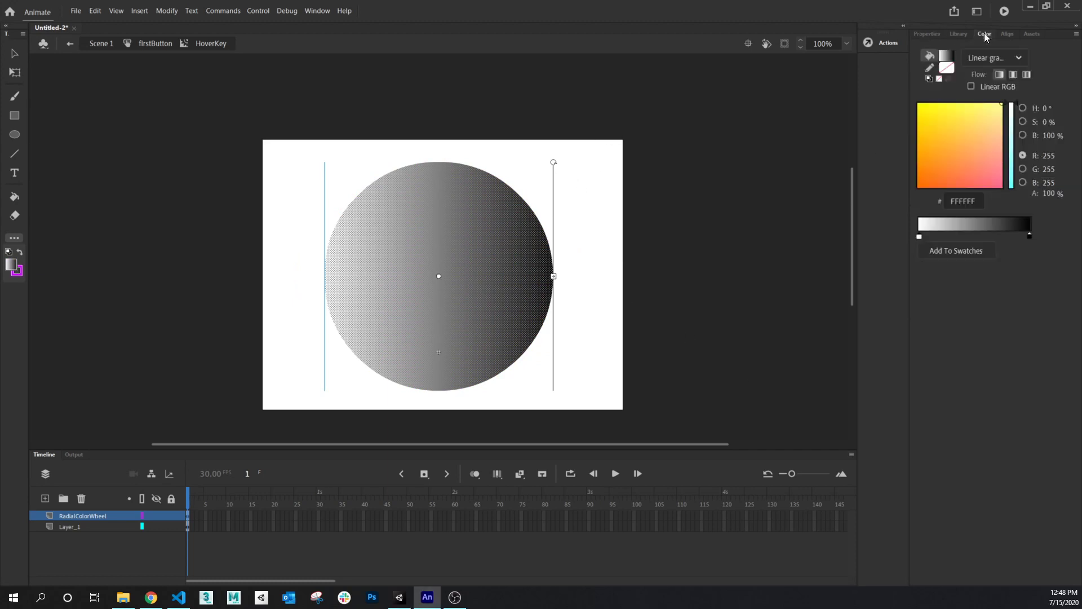
Try to recolor the end stops of the circle's white-to-black linear gradient
left_click(1030, 235)
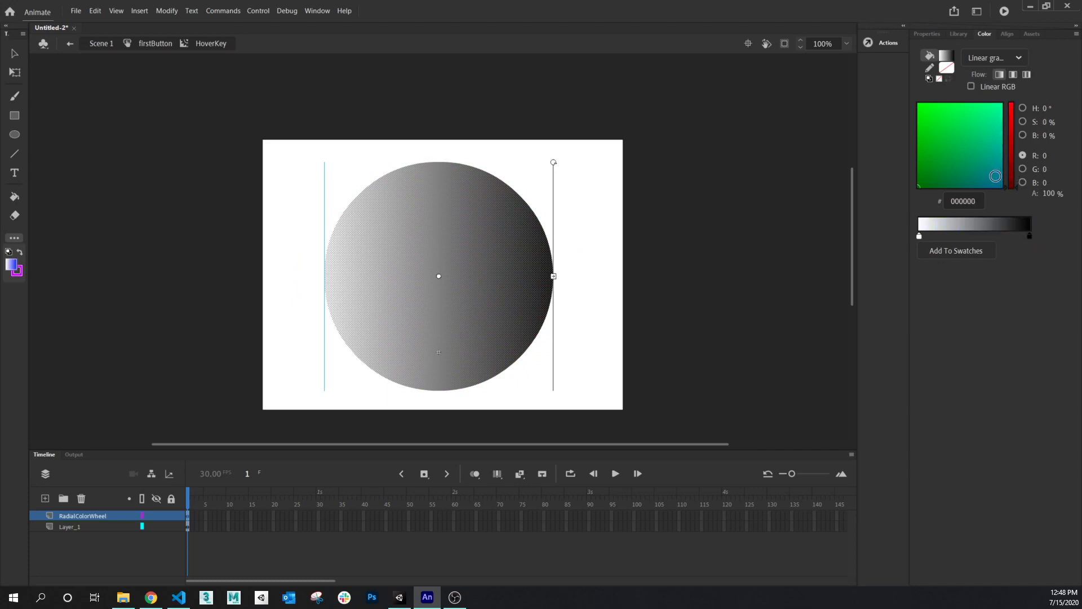
left_click(1026, 225)
mouse_move(995, 152)
left_mouse_down()
mouse_move(1003, 103)
mouse_move(1013, 112)
mouse_move(1013, 102)
left_mouse_up()
mouse_move(992, 107)
left_mouse_down()
mouse_move(967, 113)
mouse_move(994, 153)
left_mouse_up()
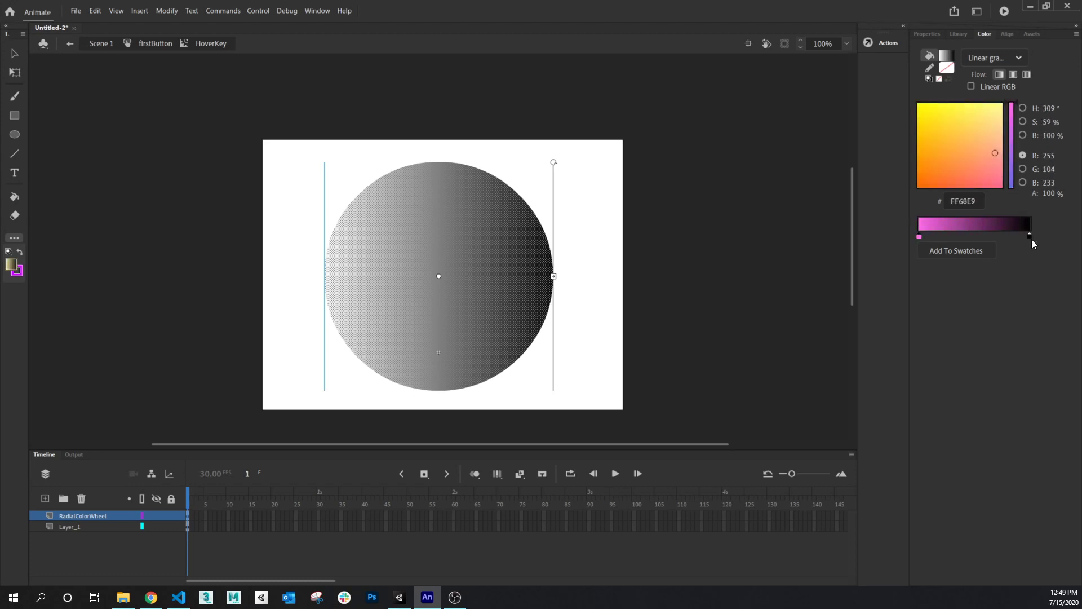
left_click(1030, 236)
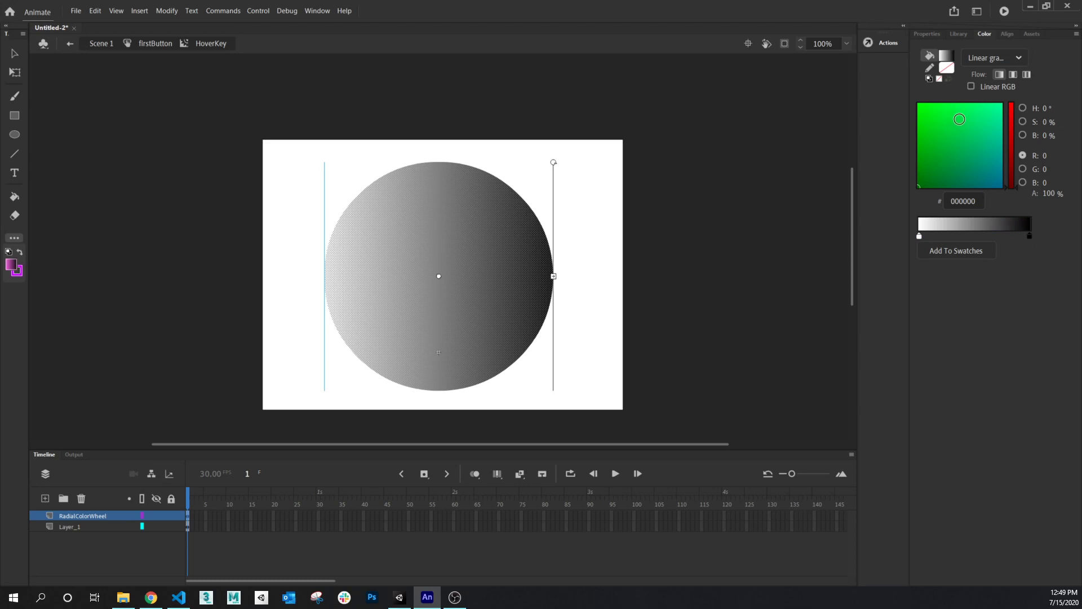
left_click(971, 88)
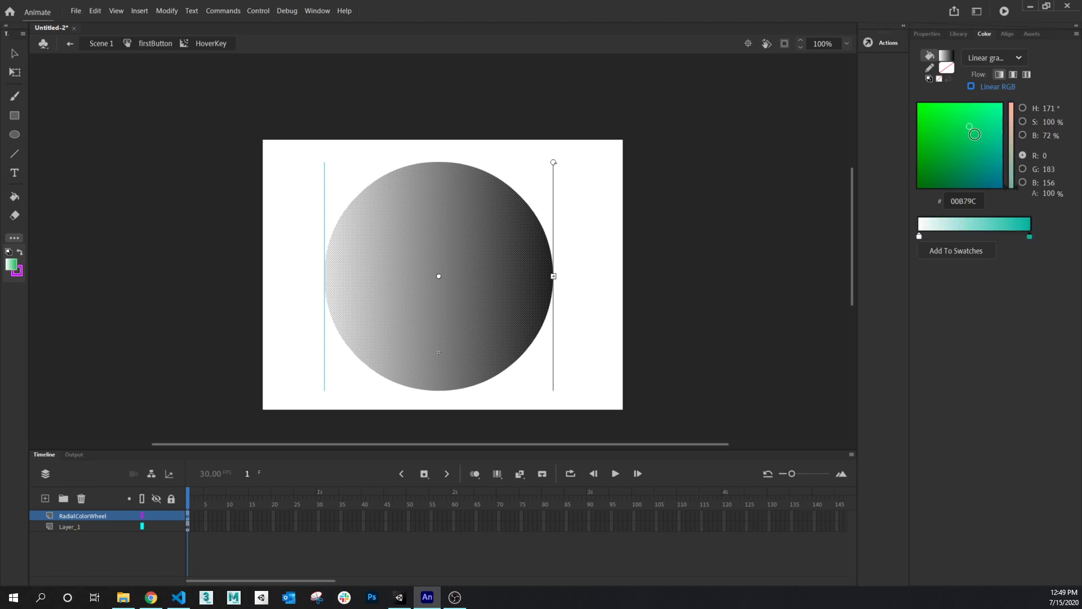
Reselect the circle's gradient with the Gradient Transform tool and set its black end stop to cyan (00D5FF)
left_click(480, 256)
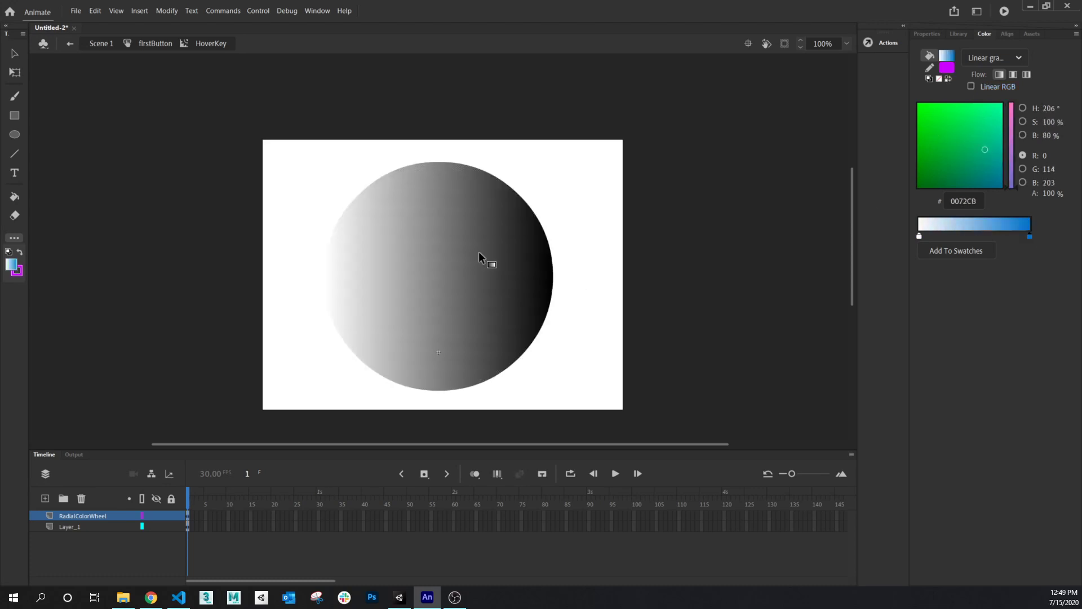
left_click(502, 241)
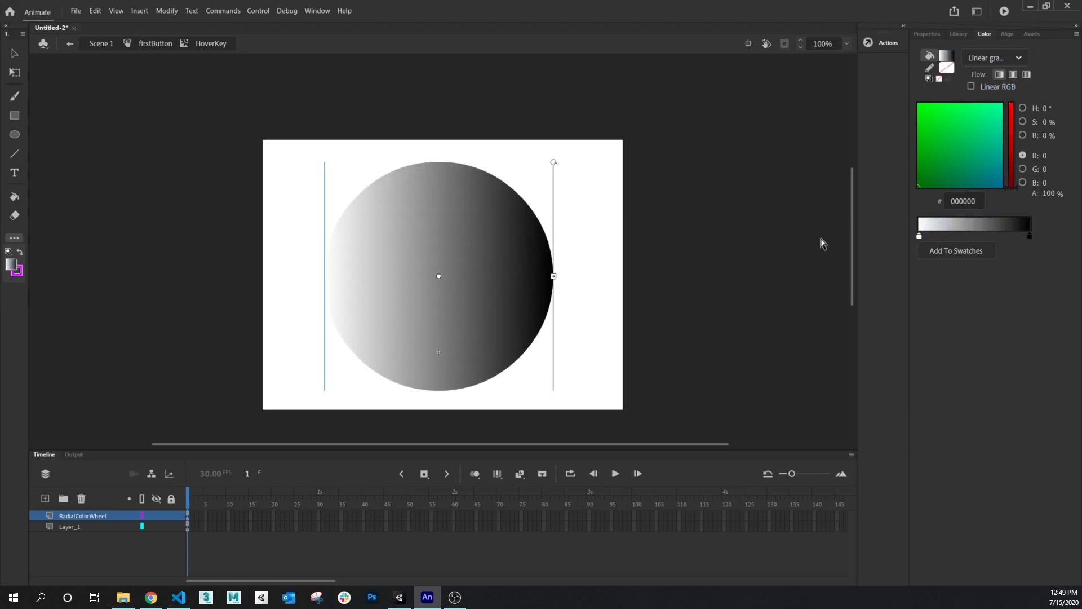
left_click(964, 140)
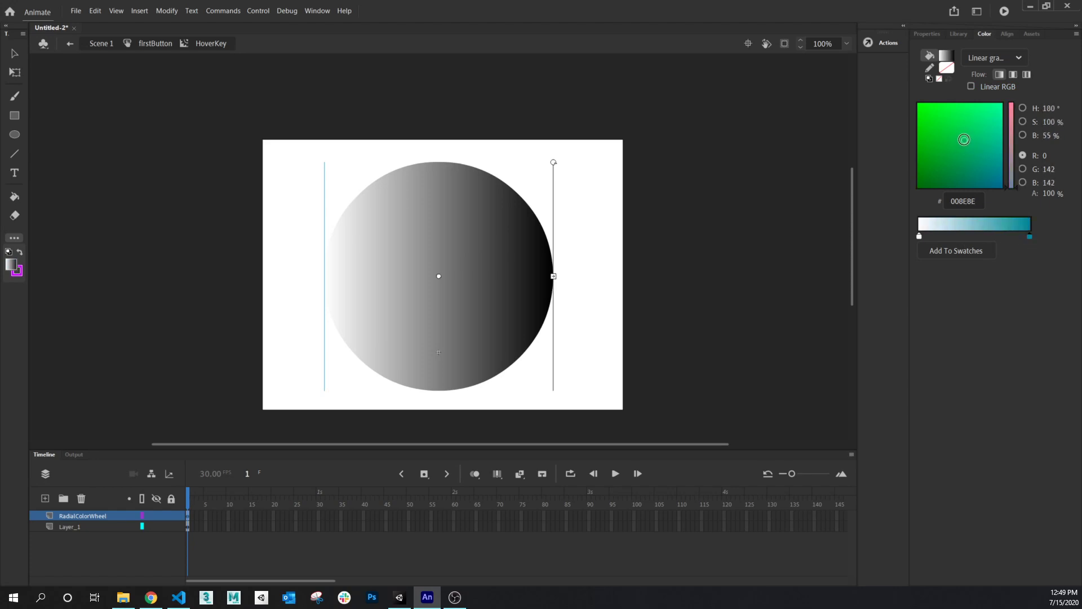
left_click(991, 126)
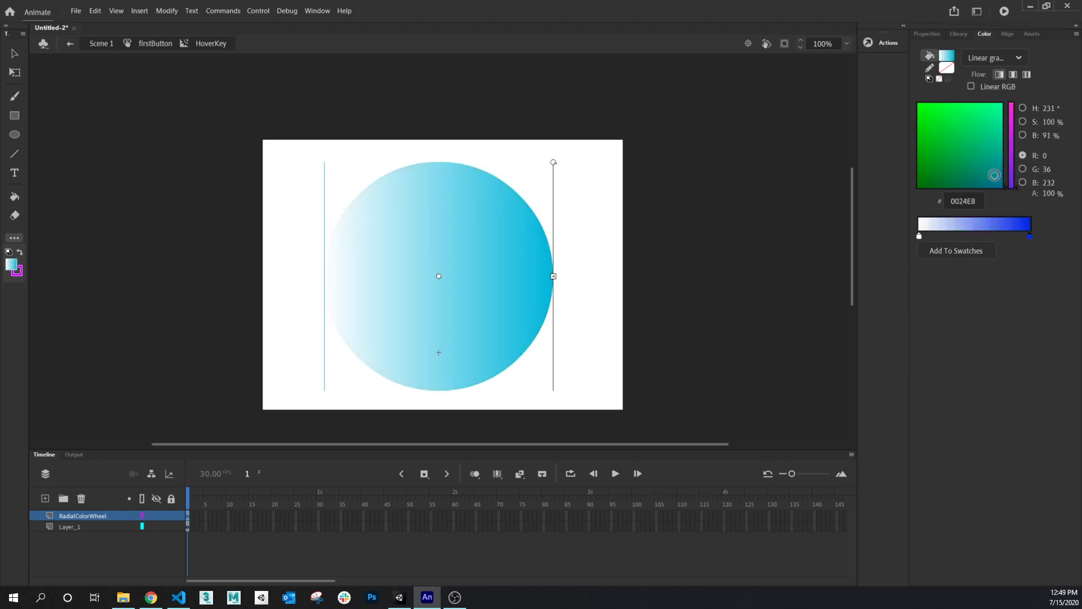
left_click(994, 174)
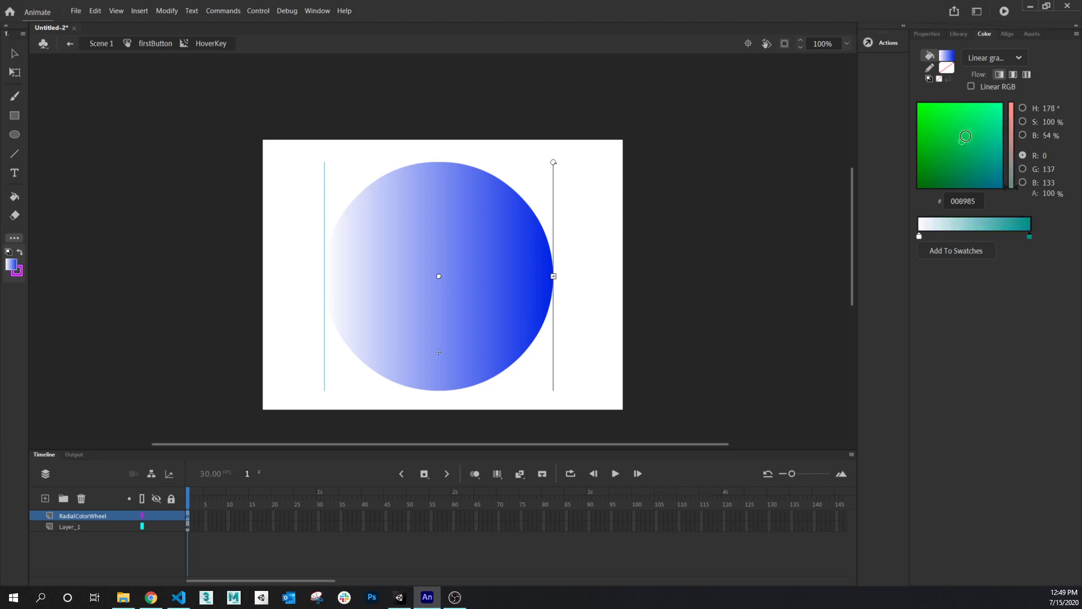
left_click(1003, 163)
left_click(988, 167)
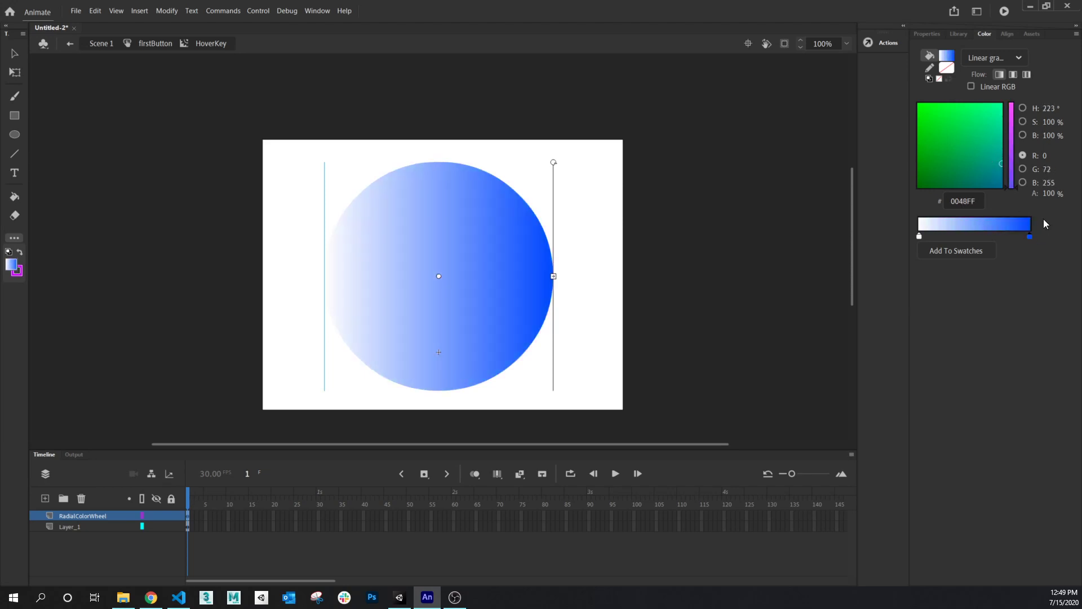
left_click(991, 163)
left_click(1002, 116)
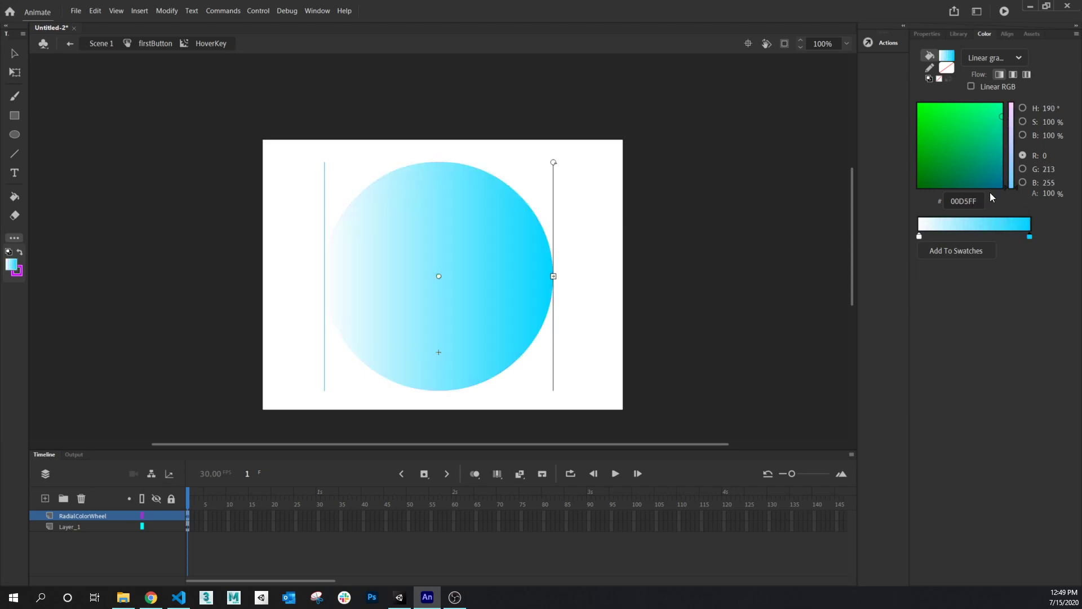
Add four intermediate color stops spread between the gradient's white and cyan ends
left_click(1006, 236)
left_click(986, 236)
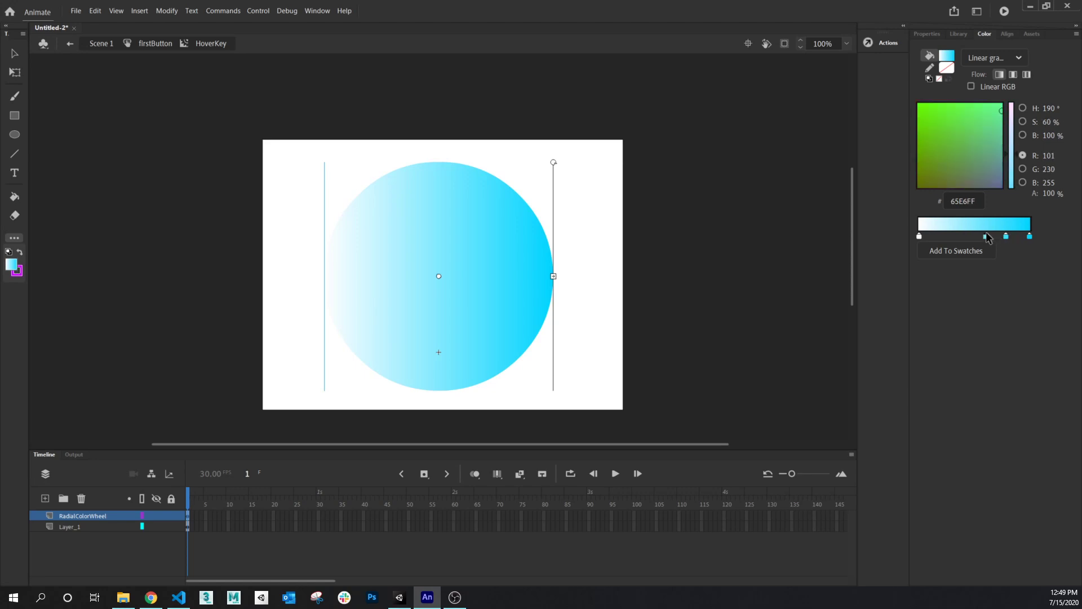
left_click(958, 235)
left_click(937, 235)
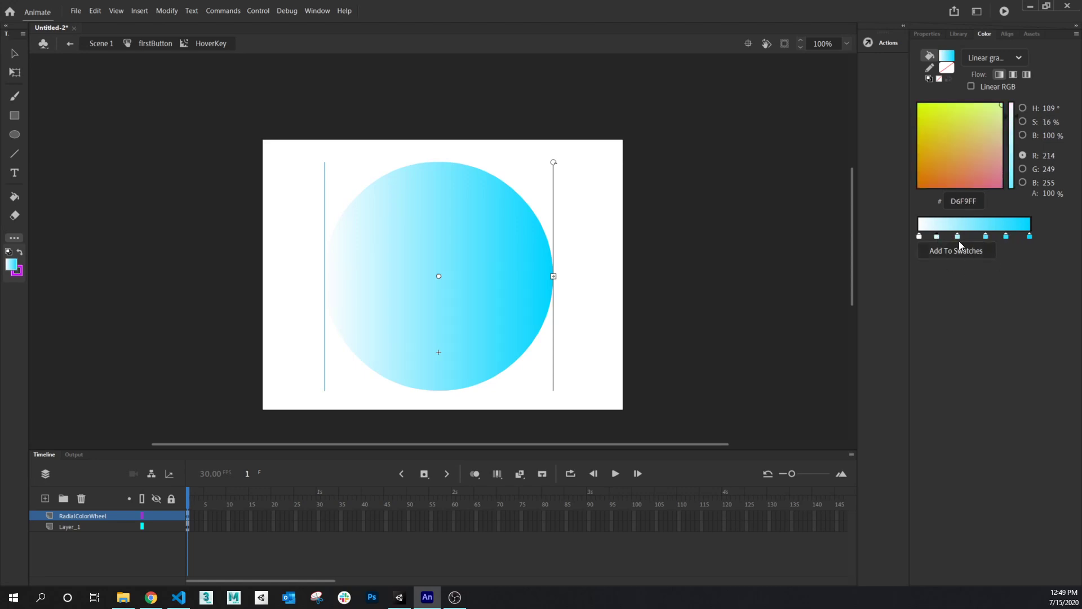
Recolor the two middle gradient stops, green (65D290) towards the cyan end and purple (A62BE4) towards the white end
left_click(986, 237)
left_click(965, 118)
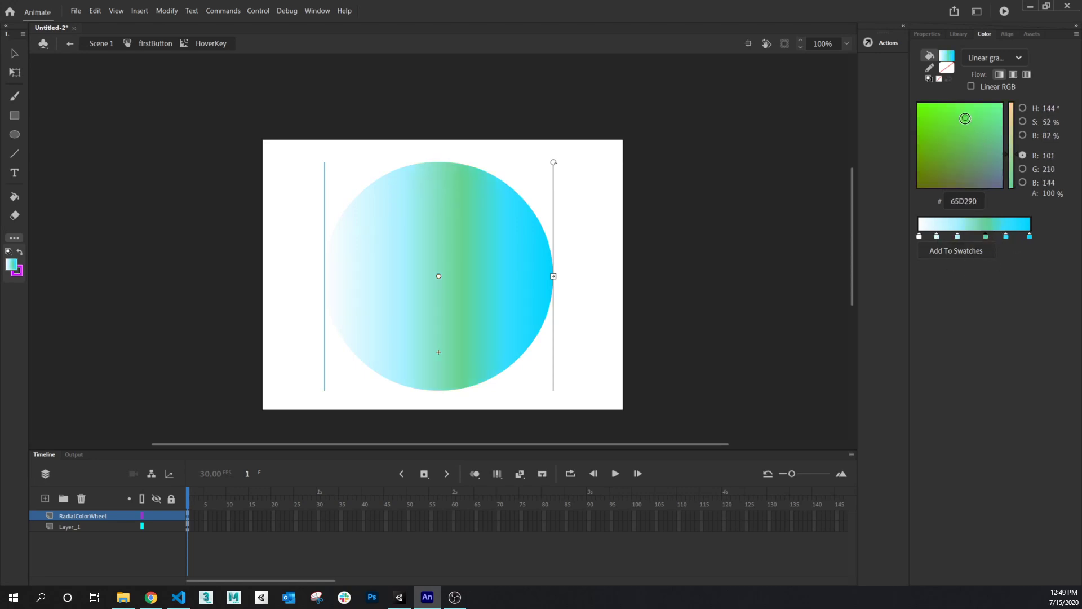
left_click(957, 235)
left_click(993, 172)
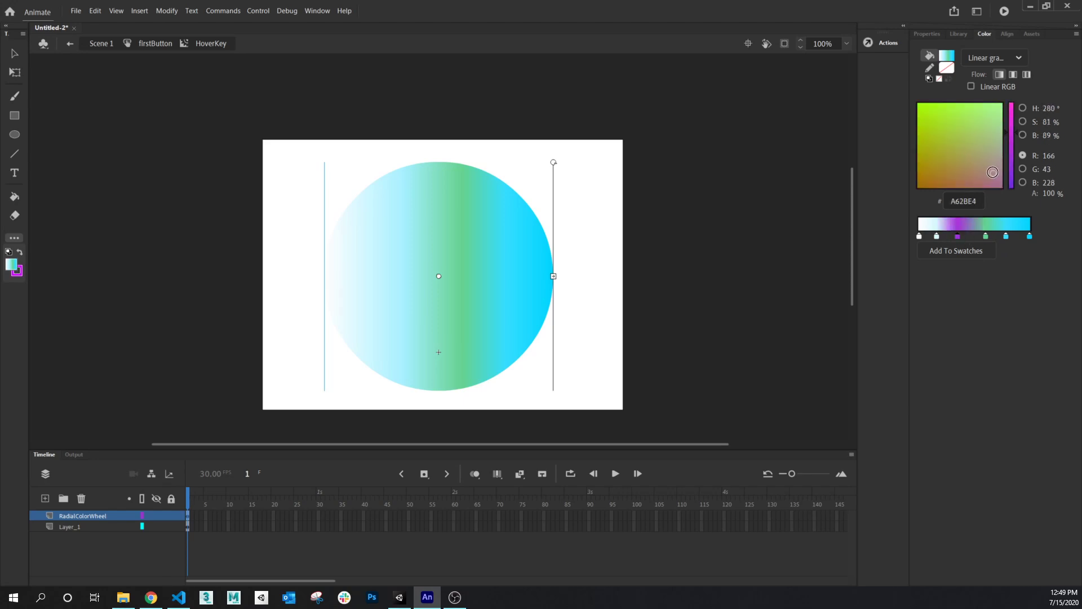
Recolor the gradient stop beside white to tan and the one beside cyan to dark blue, and fine-tune the middle stops' spacing
left_click(937, 236)
left_click(929, 138)
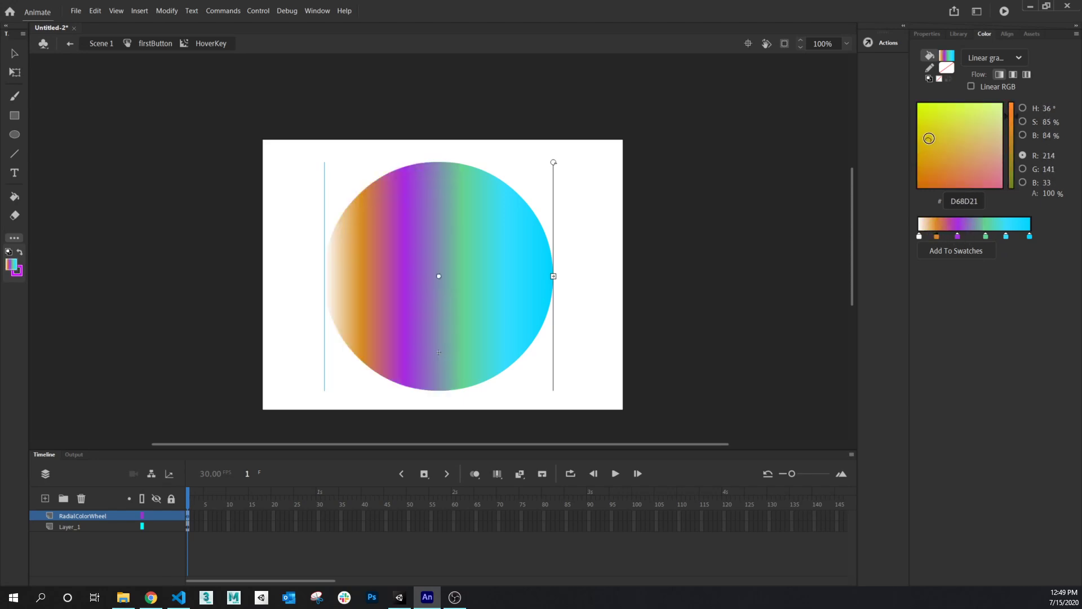
left_click(957, 124)
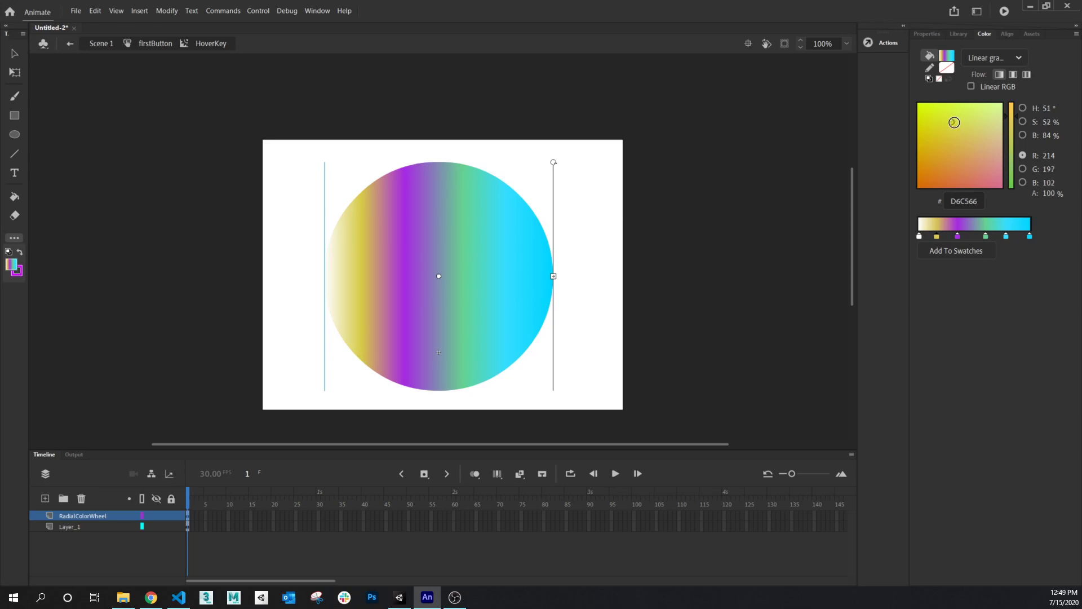
left_click(1006, 236)
left_click(992, 174)
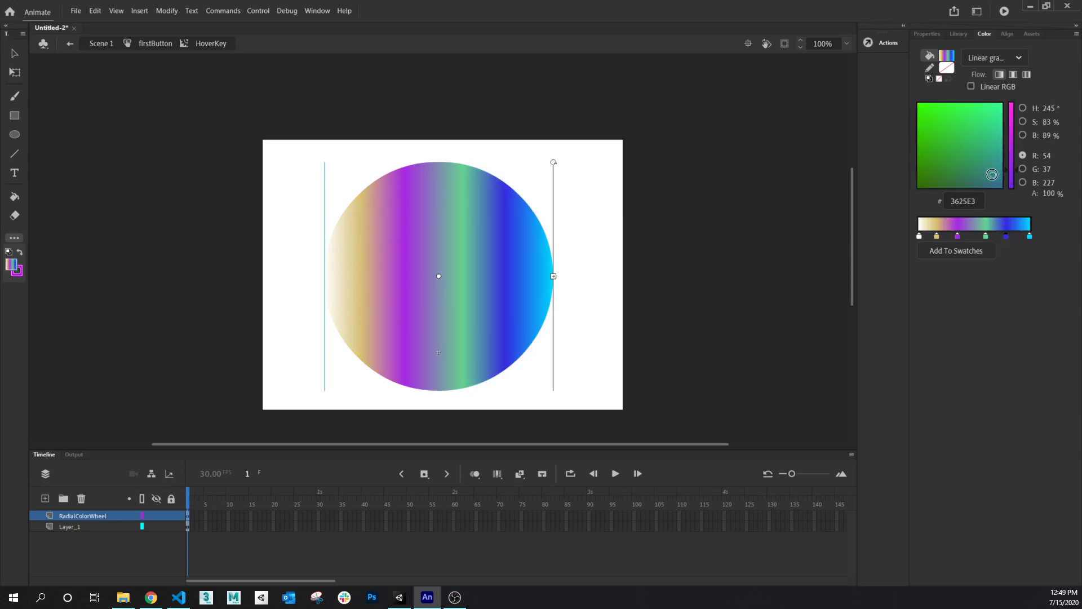
left_click(980, 164)
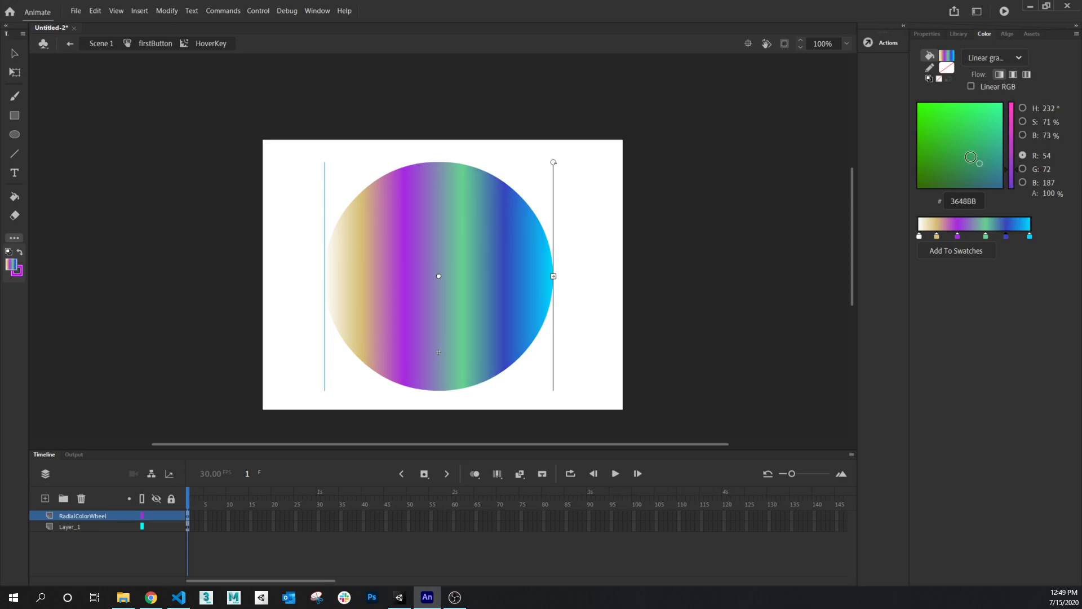
mouse_move(985, 236)
left_mouse_down()
mouse_move(955, 236)
mouse_move(987, 236)
left_mouse_up()
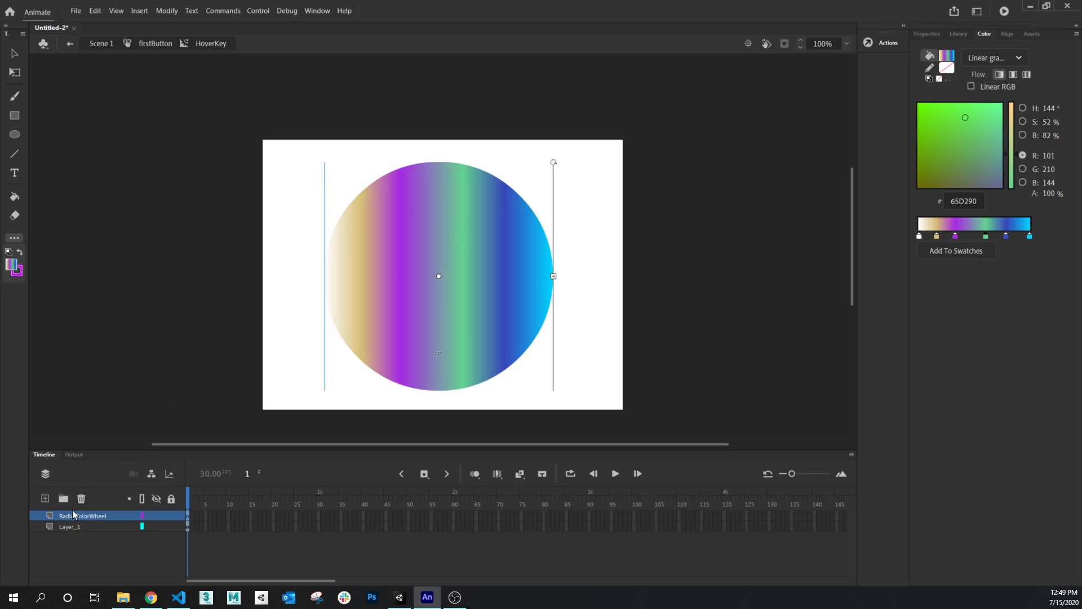
Convert the multicolored circle to a movie clip symbol named AnimatedWheel
left_click(14, 54)
left_click(470, 262)
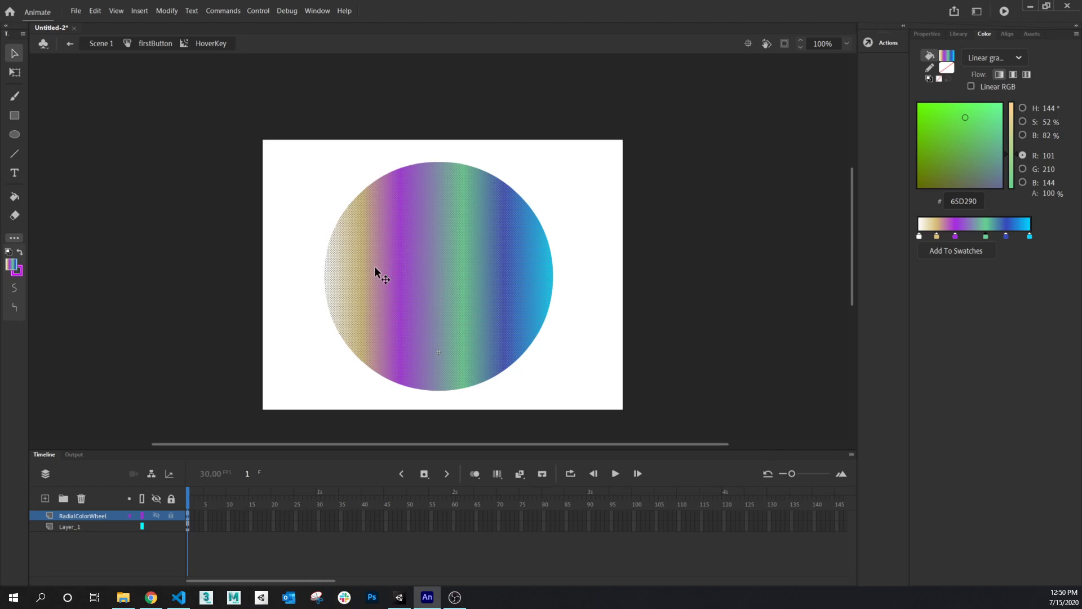
key("F8")
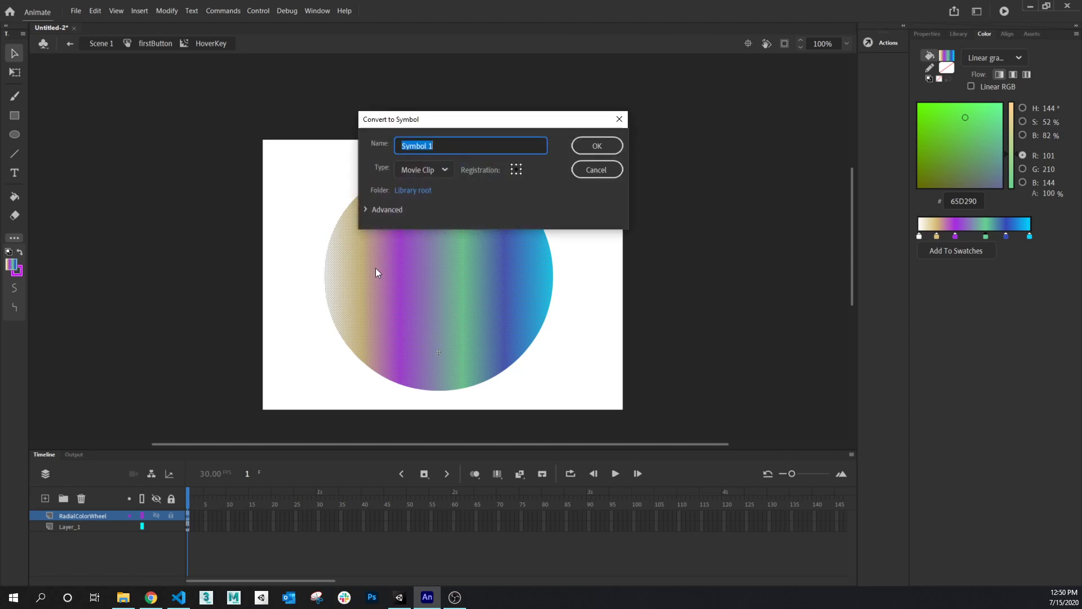
type("AnimatedWheel")
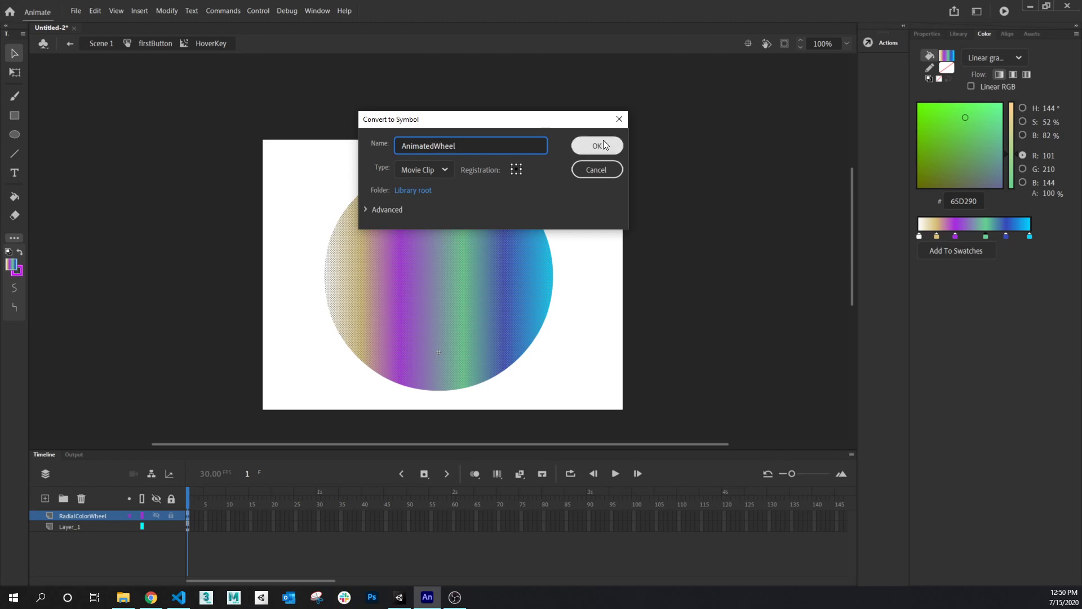
left_click(602, 142)
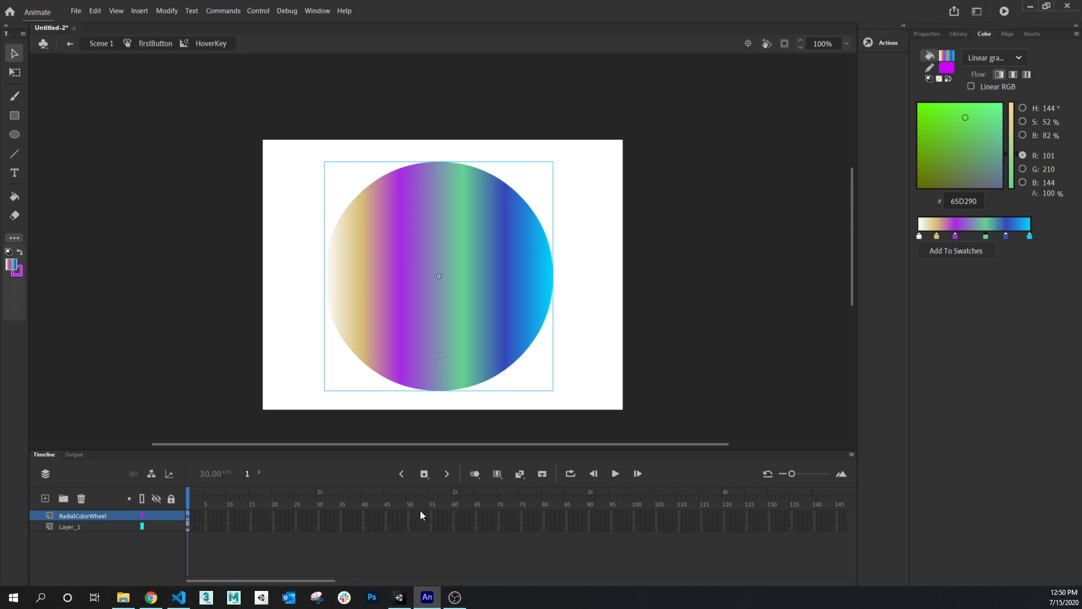
Add a keyframe at frame 60 of the RadialColorWheel layer and rotate the wheel 180 degrees there
left_click(453, 516)
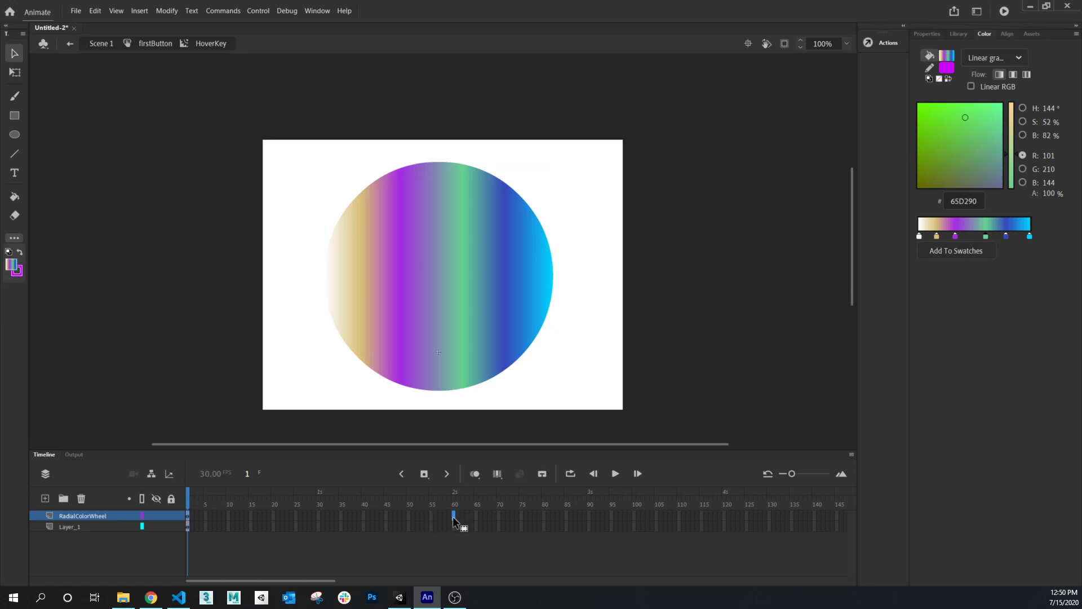
key("F5")
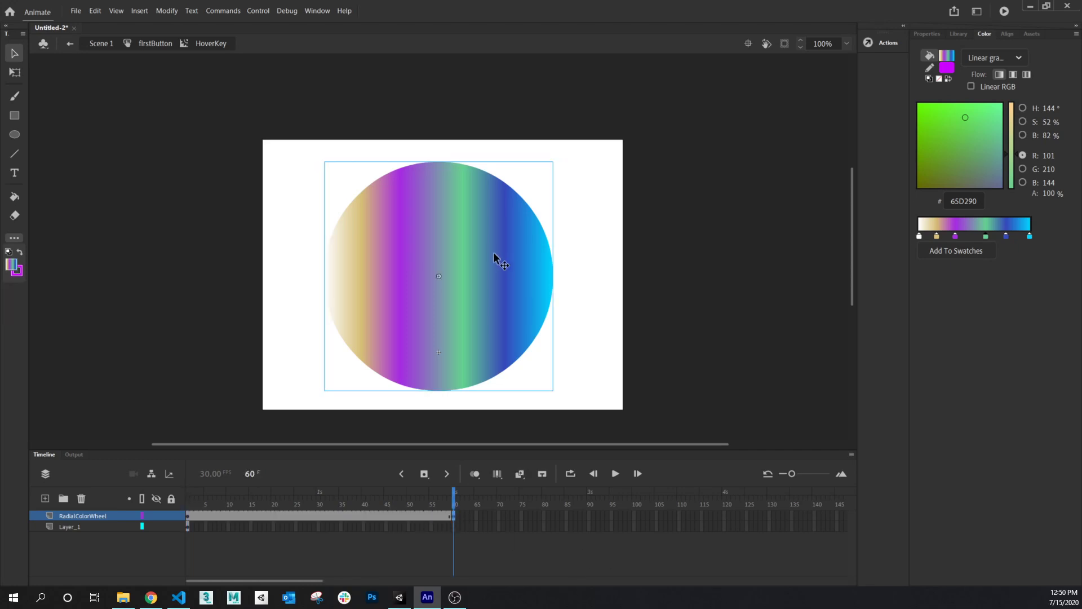
left_click(15, 73)
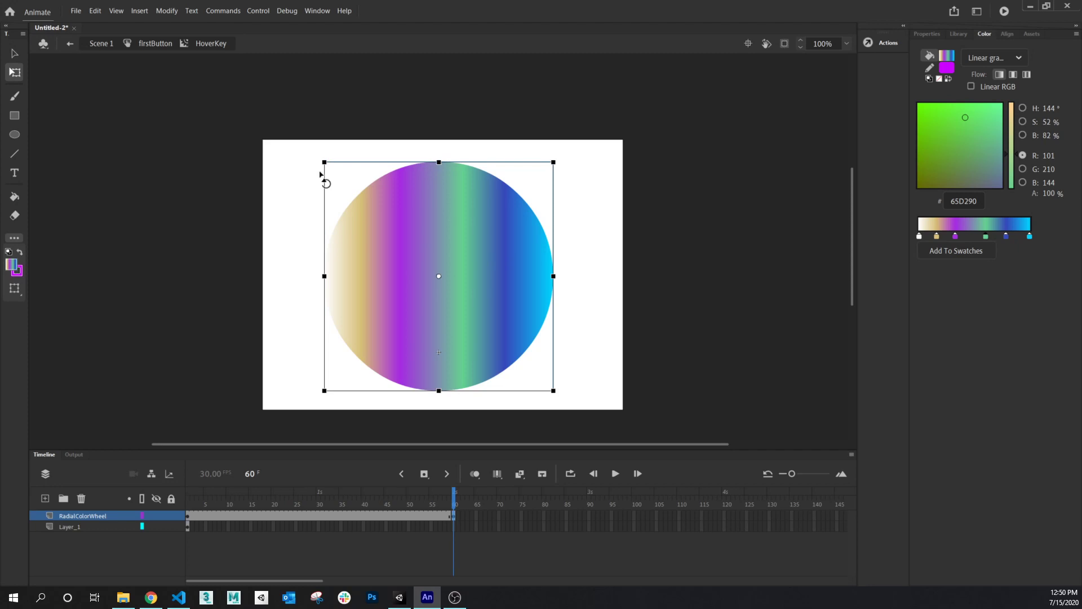
left_click_drag(316, 164, 495, 340)
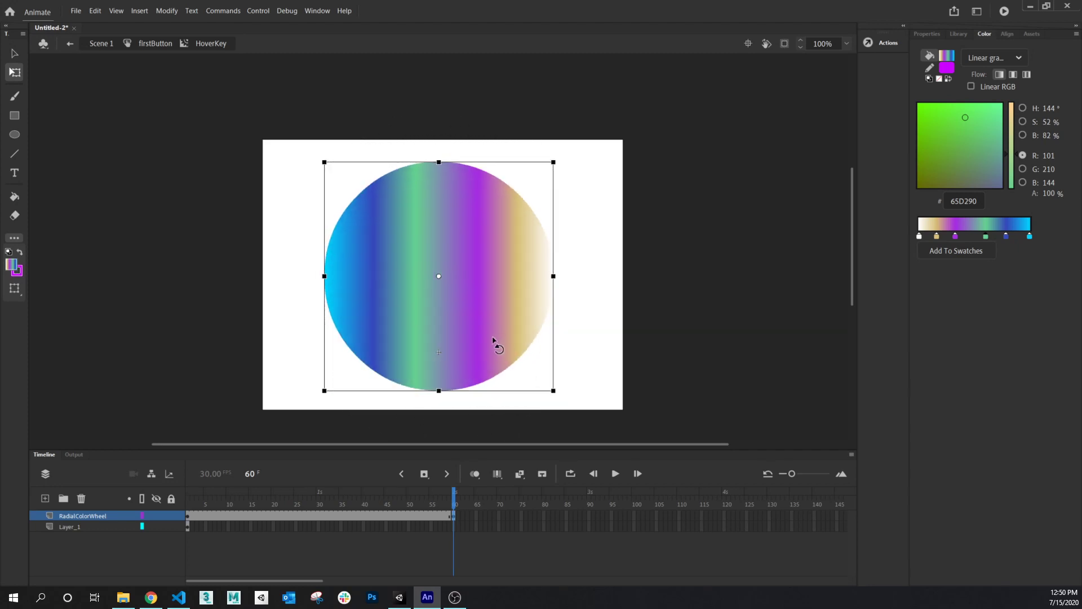
Create a classic tween between frames 1 and 60 of RadialColorWheel and scrub to frame 60 to check the rotation
right_click(400, 515)
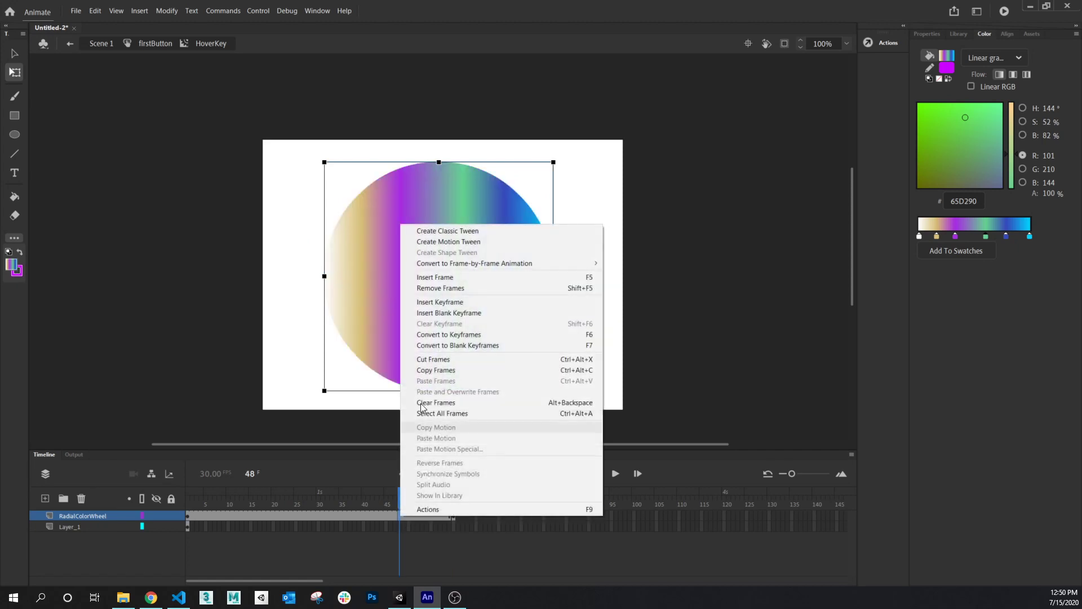
left_click(449, 232)
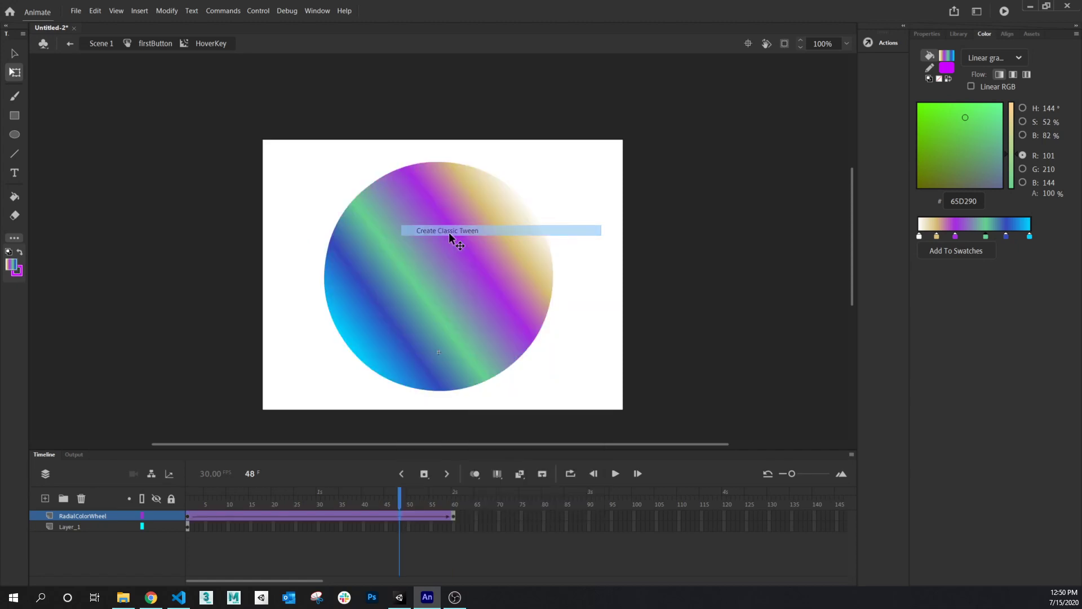
left_click_drag(400, 497, 470, 518)
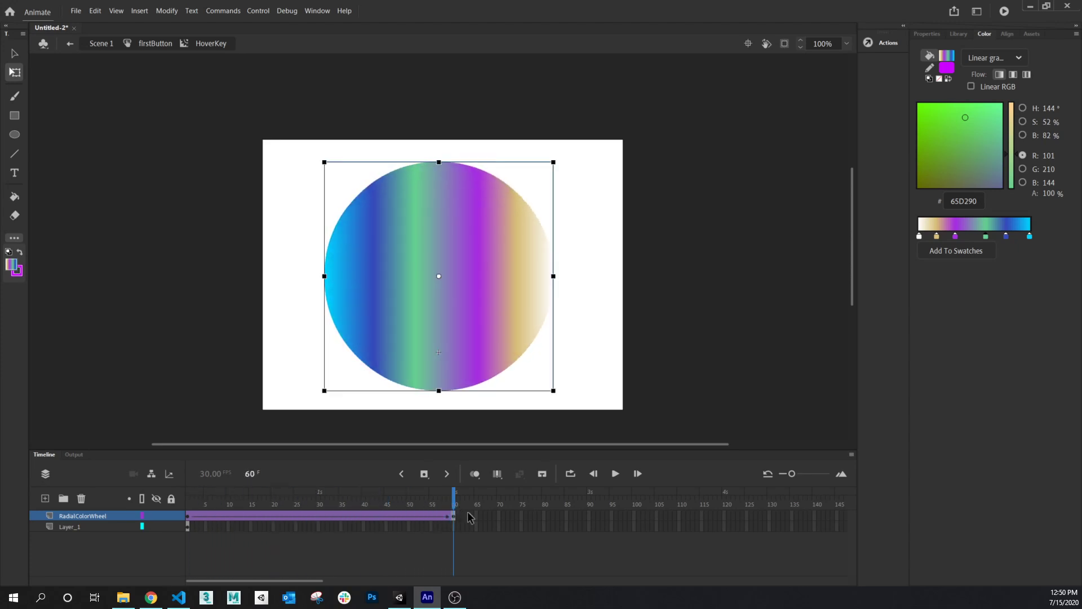
Add a keyframe at frame 120 of the RadialColorWheel layer
left_click(725, 516)
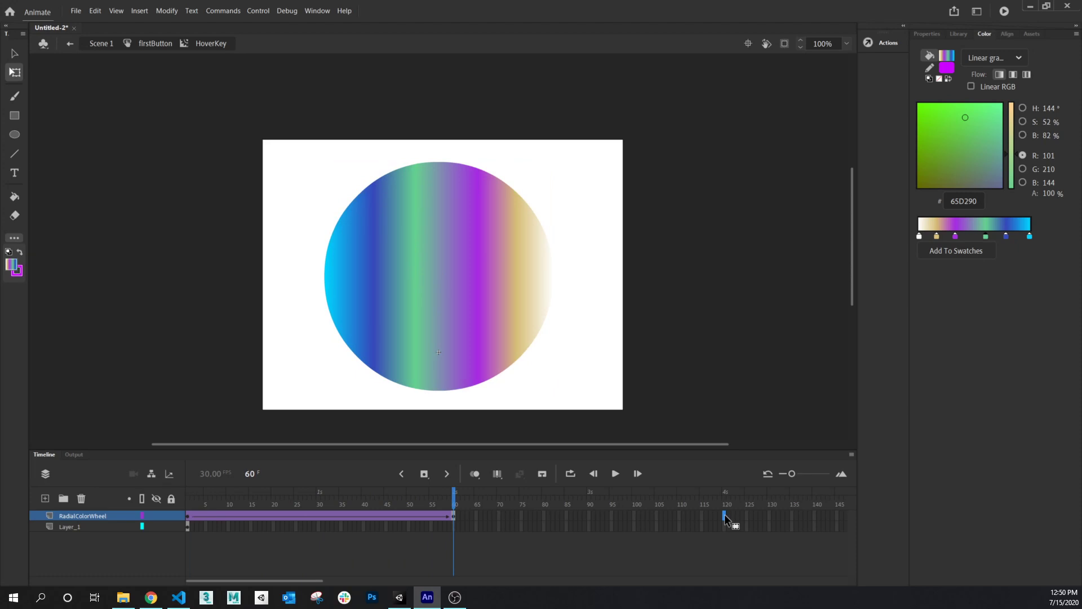
key("F5")
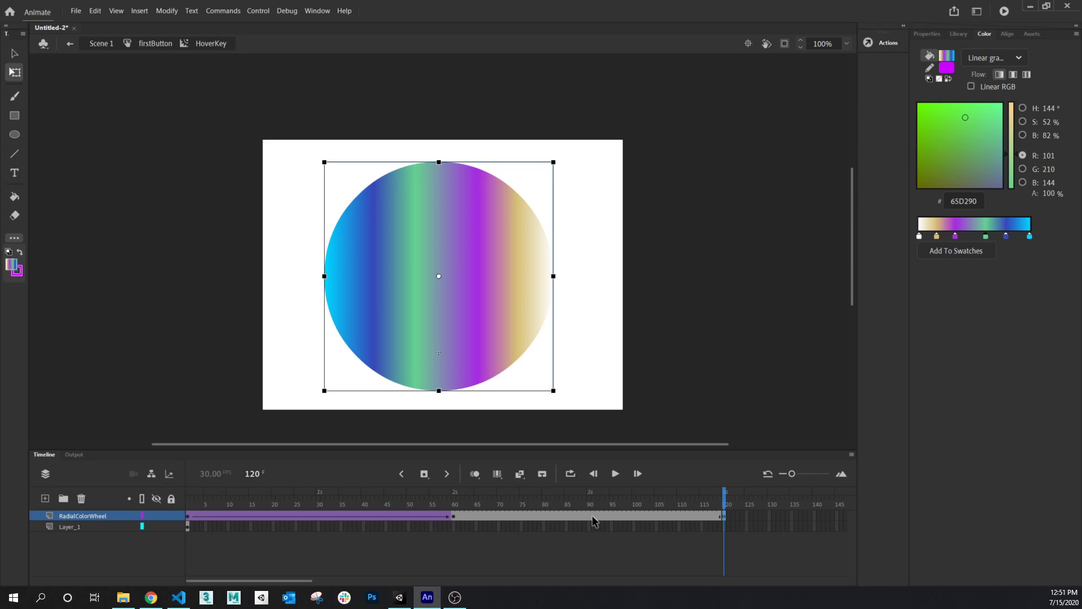
Rotate the wheel 180 degrees at frame 120 and create a classic tween between frames 60 and 120 of RadialColorWheel
left_click_drag(463, 504, 726, 506)
left_click_drag(316, 399, 505, 217)
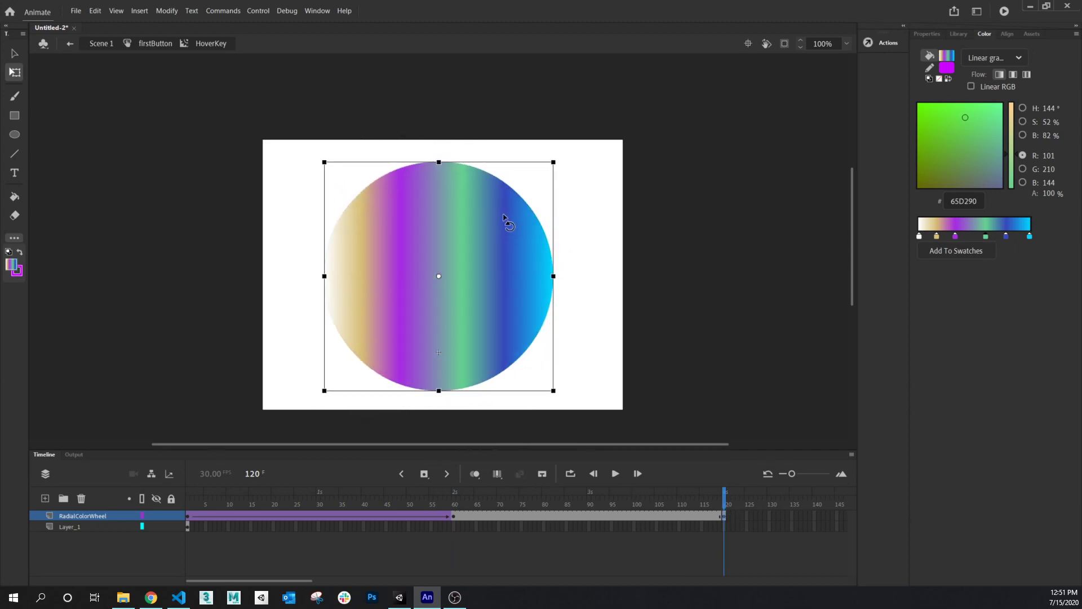
right_click(621, 515)
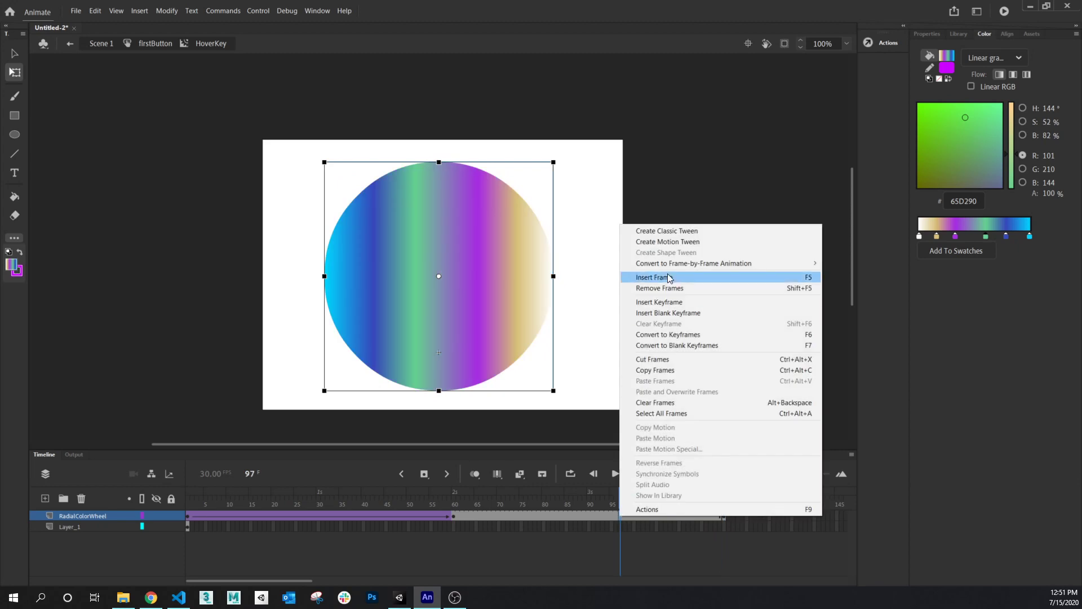
left_click(683, 231)
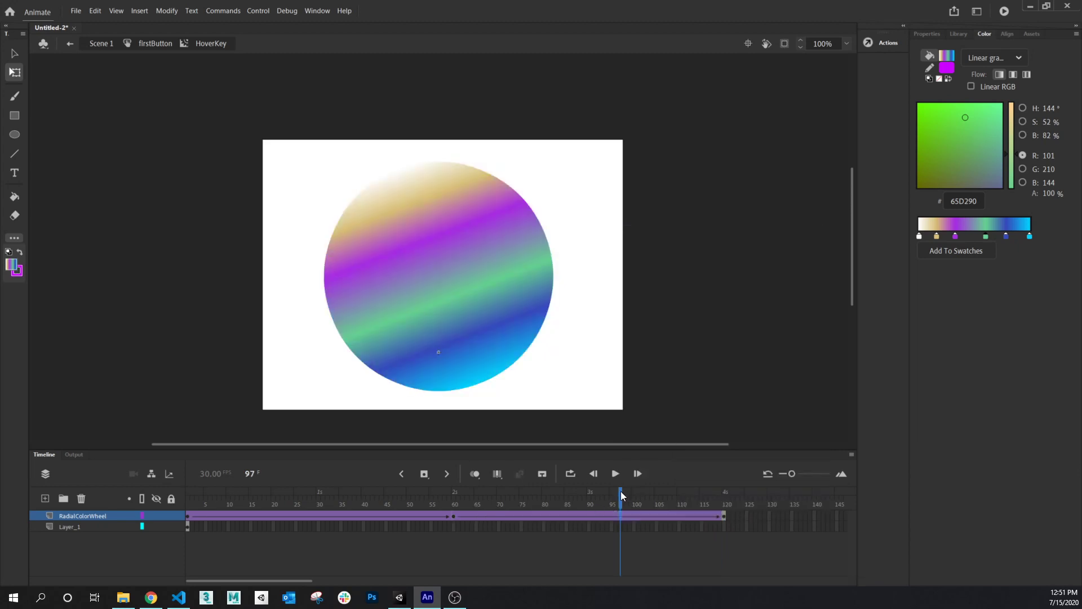
Add a keyframe at frame 90 of the RadialColorWheel layer and rotate the wheel 180 degrees there
left_click_drag(622, 495, 588, 504)
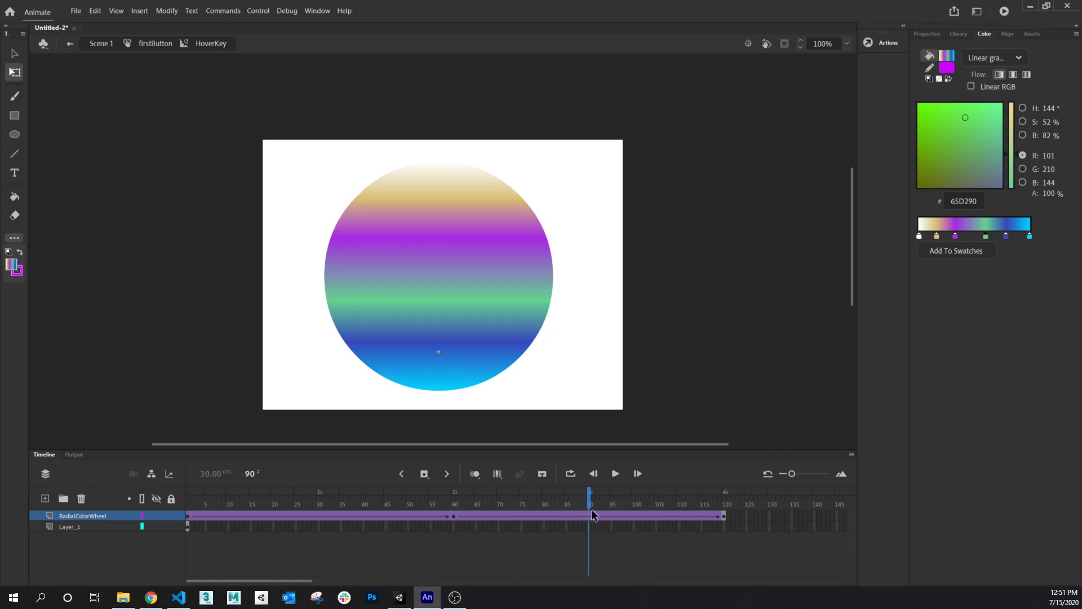
mouse_move(589, 503)
left_mouse_down()
mouse_move(198, 485)
mouse_move(589, 483)
left_mouse_up()
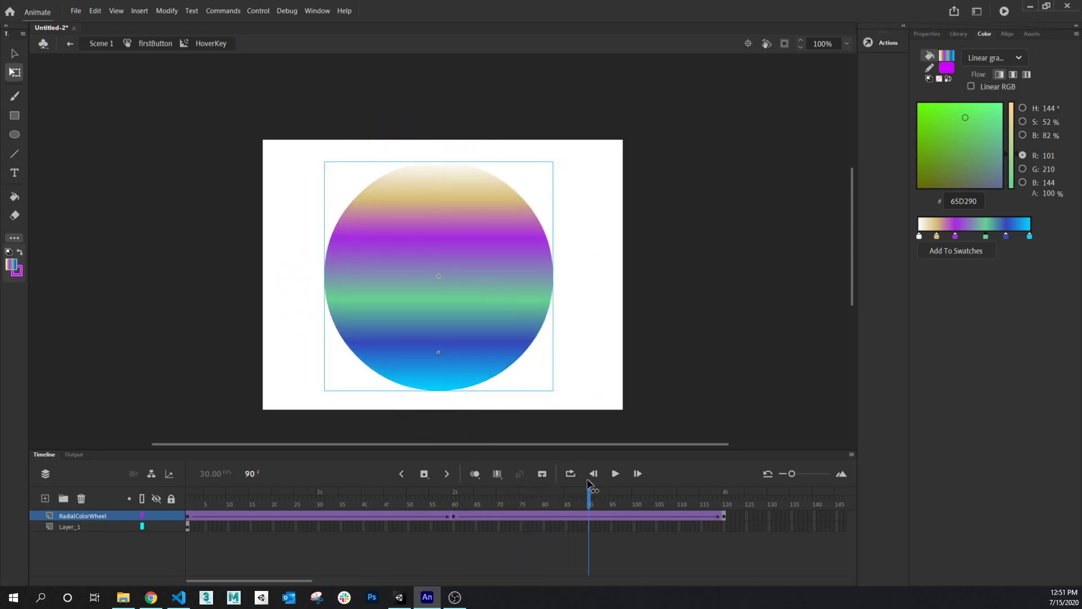
left_click(589, 516)
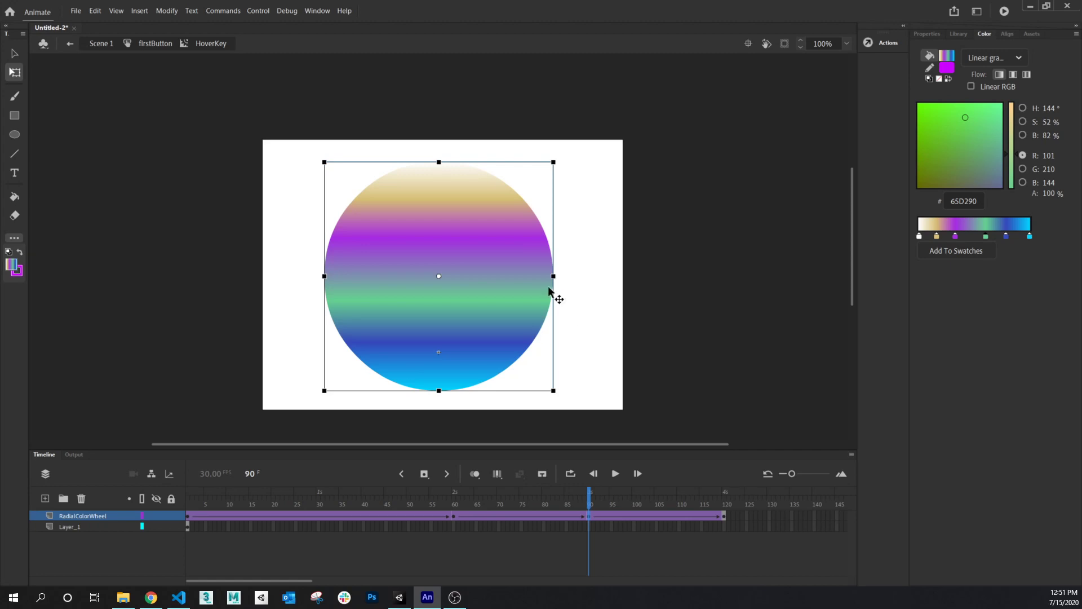
left_click(565, 157)
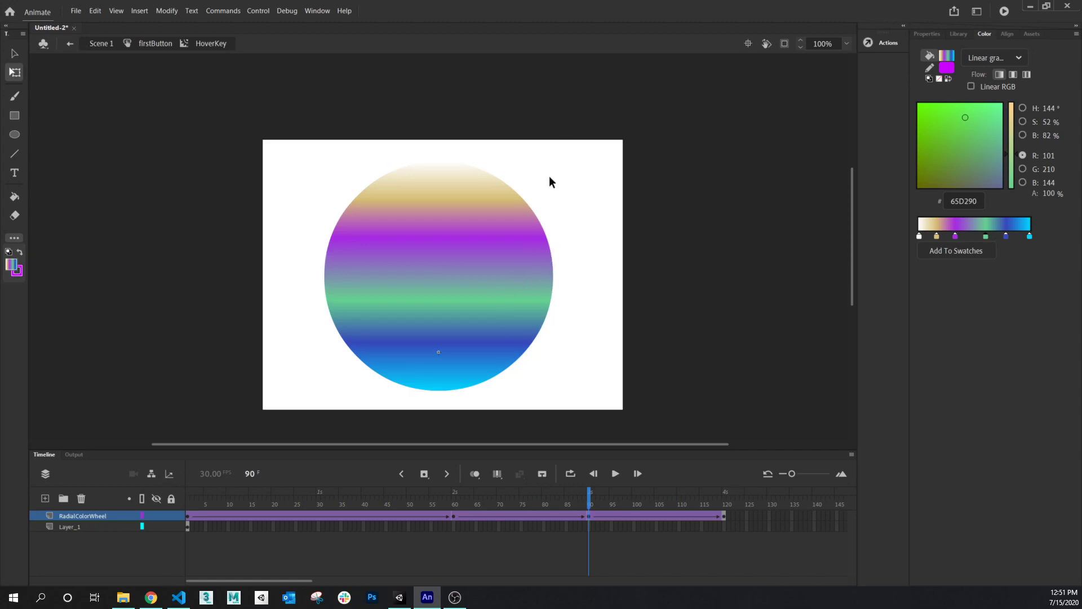
left_click(500, 271)
left_click_drag(568, 166, 381, 350)
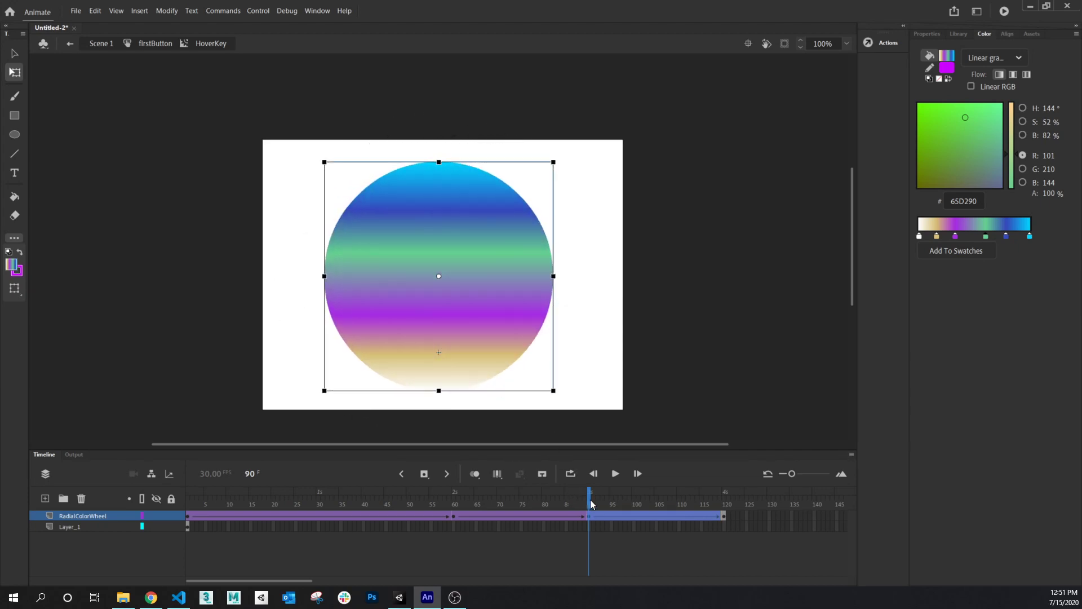
Scrub through and play the HoverKey timeline to check the wheel's rotation
left_click_drag(590, 499, 480, 506)
left_click_drag(671, 503, 724, 478)
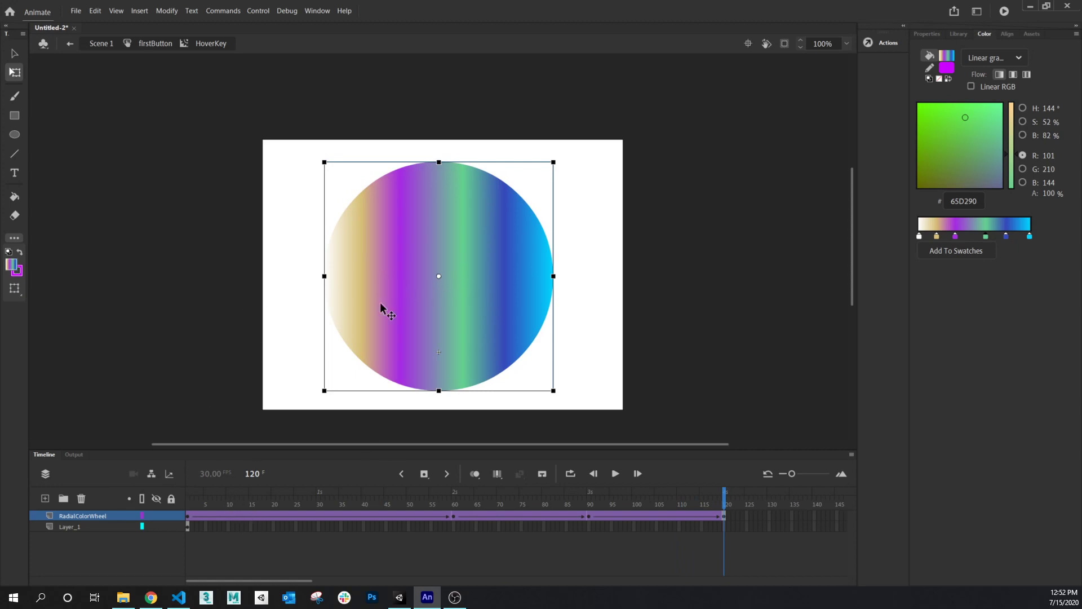
left_click(616, 473)
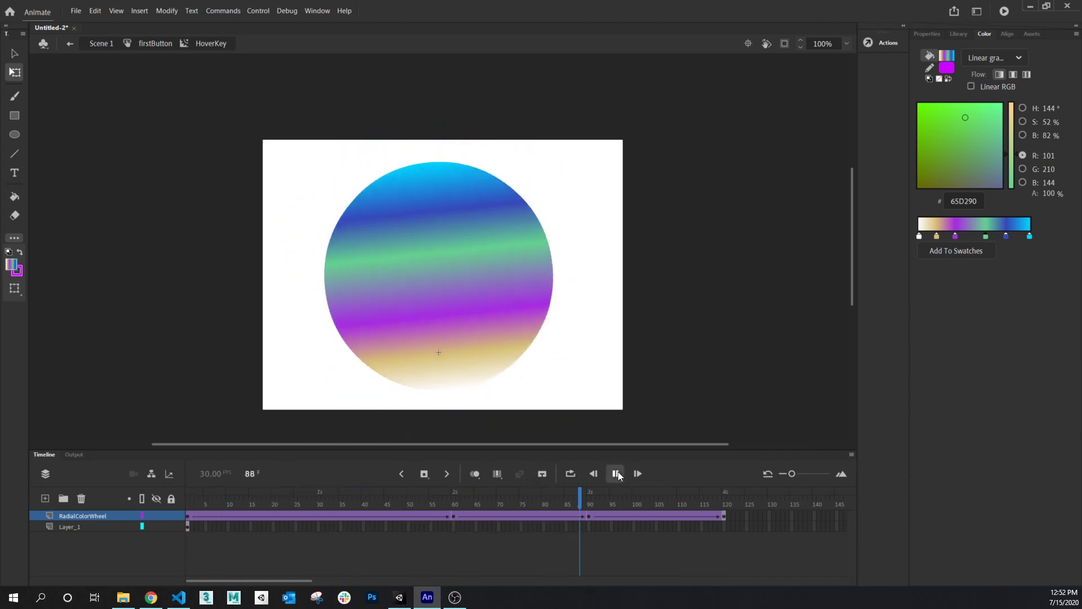
left_click(616, 473)
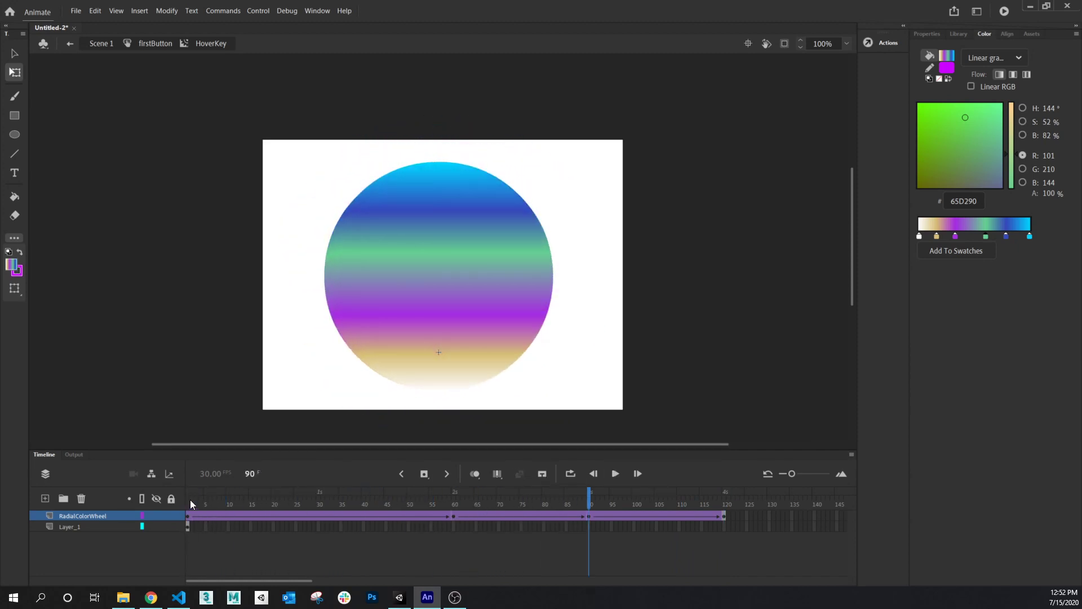
Hide the RadialColorWheel layer in HoverKey and check how the clip looks in firstButton's Over state
left_click(65, 528)
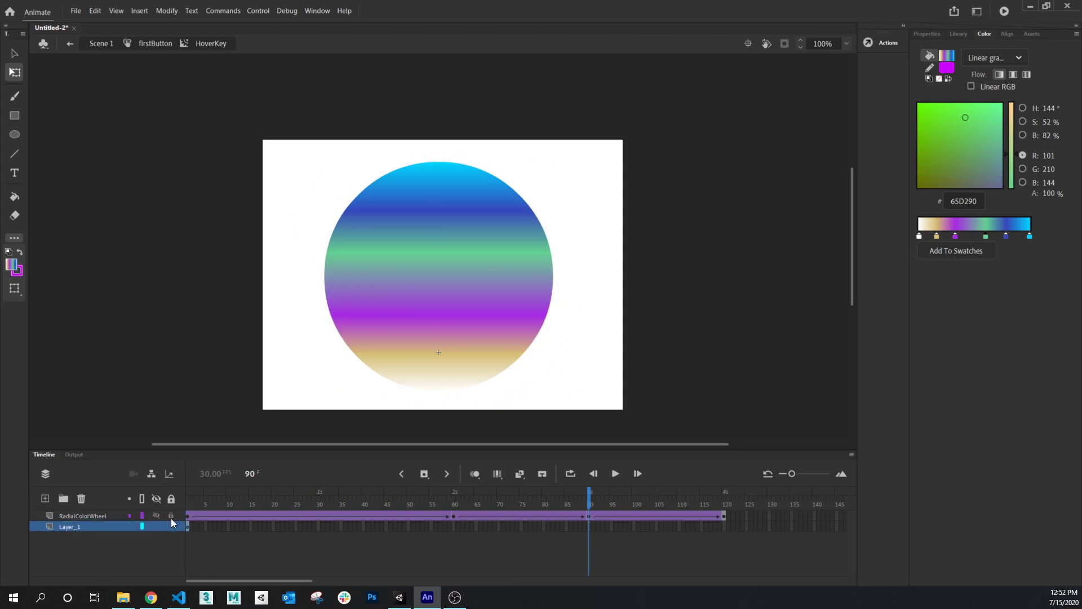
left_click(157, 515)
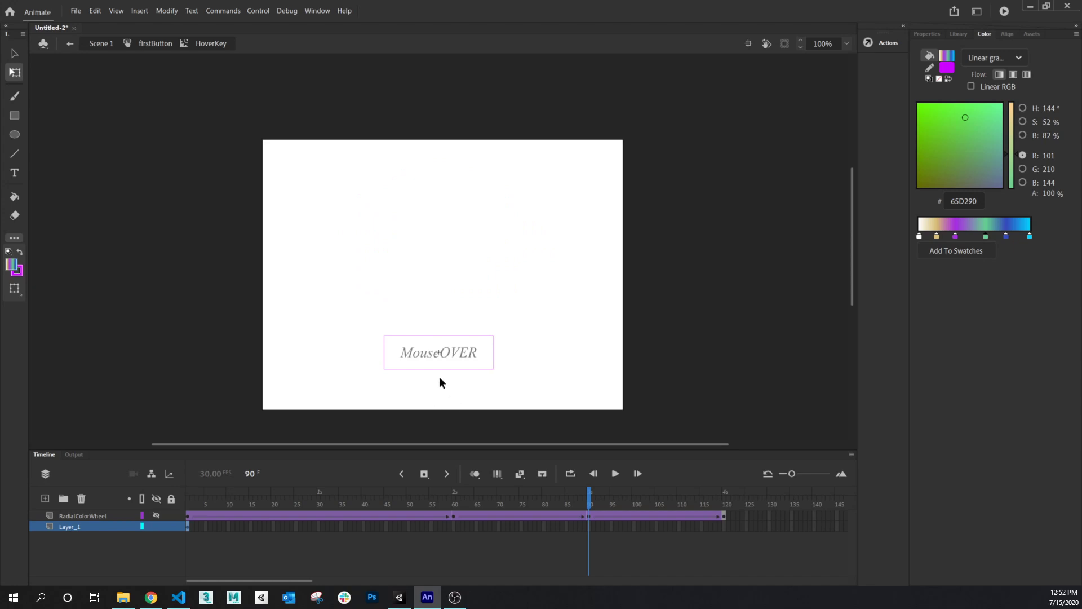
left_click(155, 44)
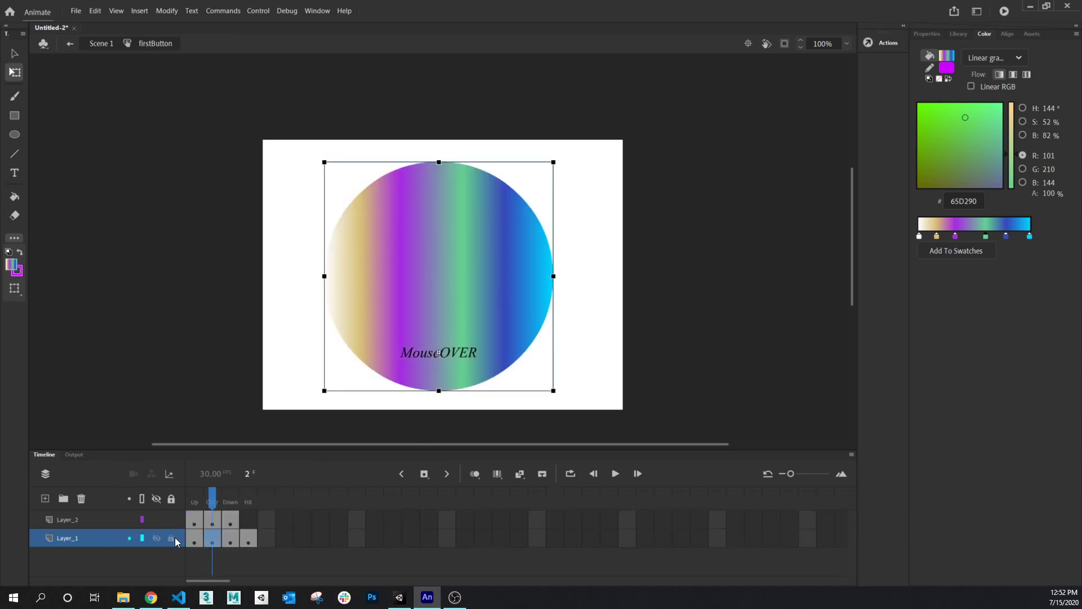
double_click(426, 317)
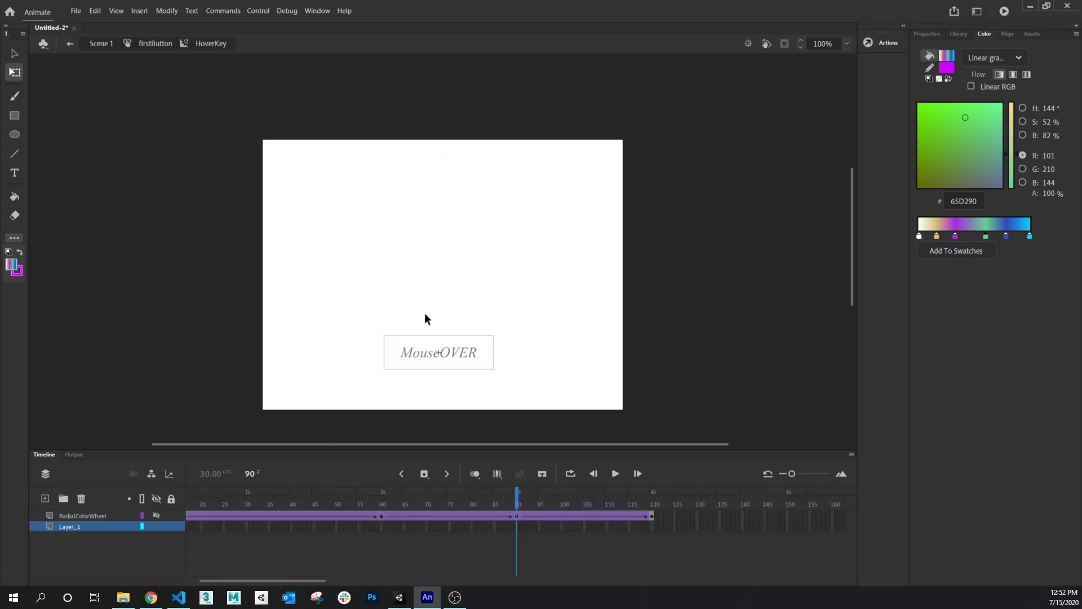
Go back to frame 1 of HoverKey and select the rectangle on Layer_1
left_click(106, 524)
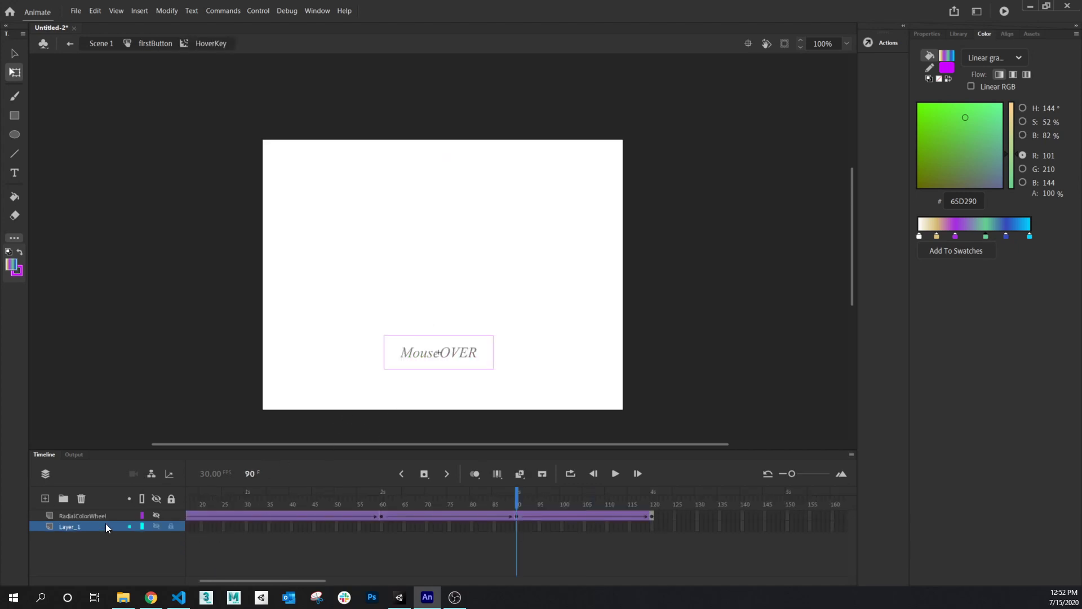
left_click(157, 515)
left_click(157, 514)
left_click_drag(295, 580, 215, 577)
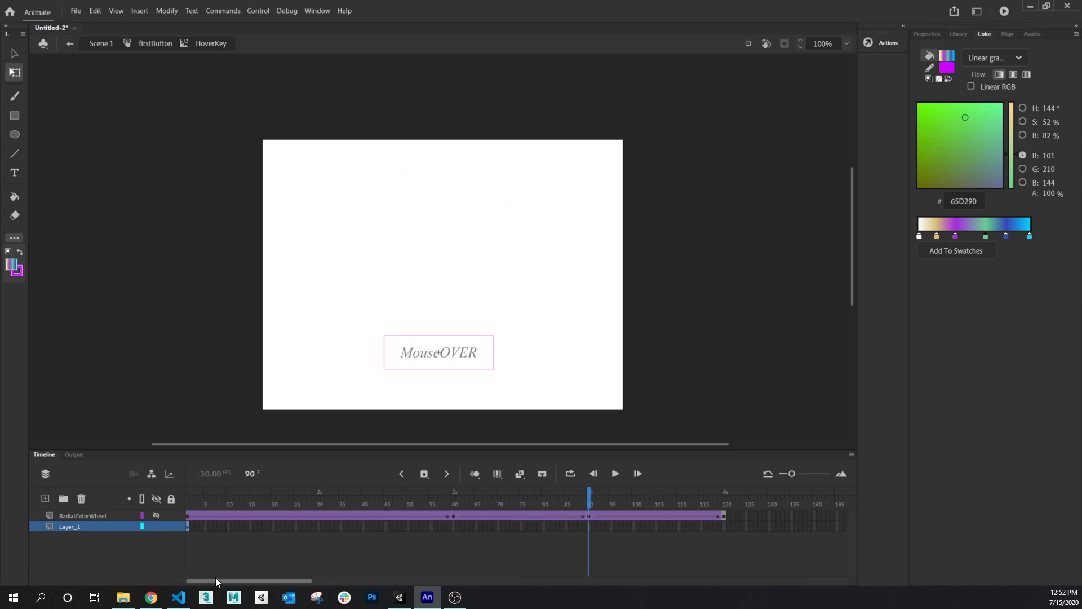
left_click(189, 495)
left_click(412, 345)
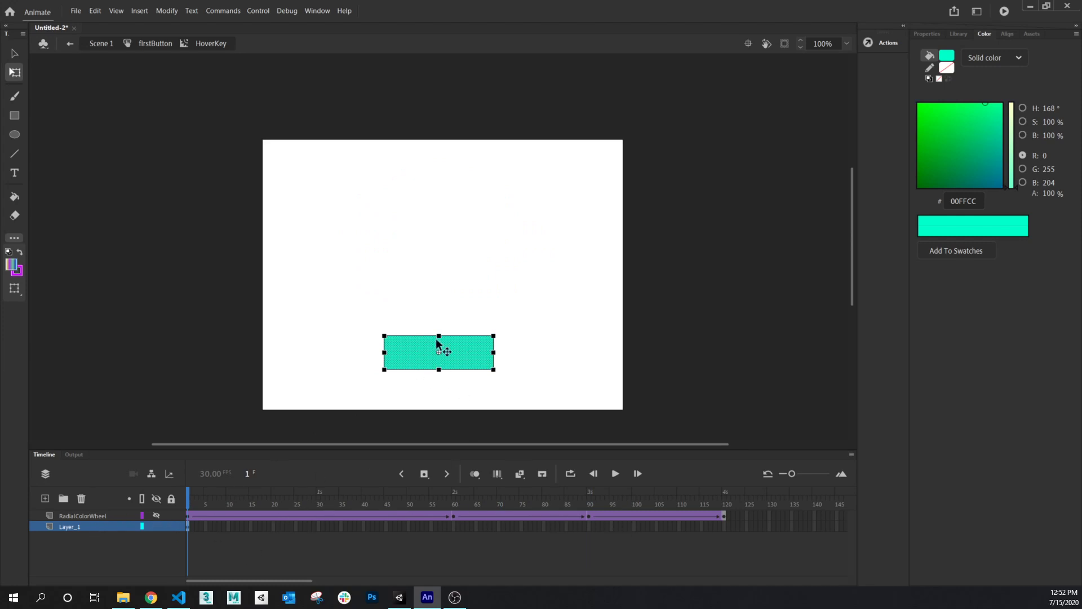
Duplicate Layer_1 and place the copy above RadialColorWheel as its mask
right_click(63, 525)
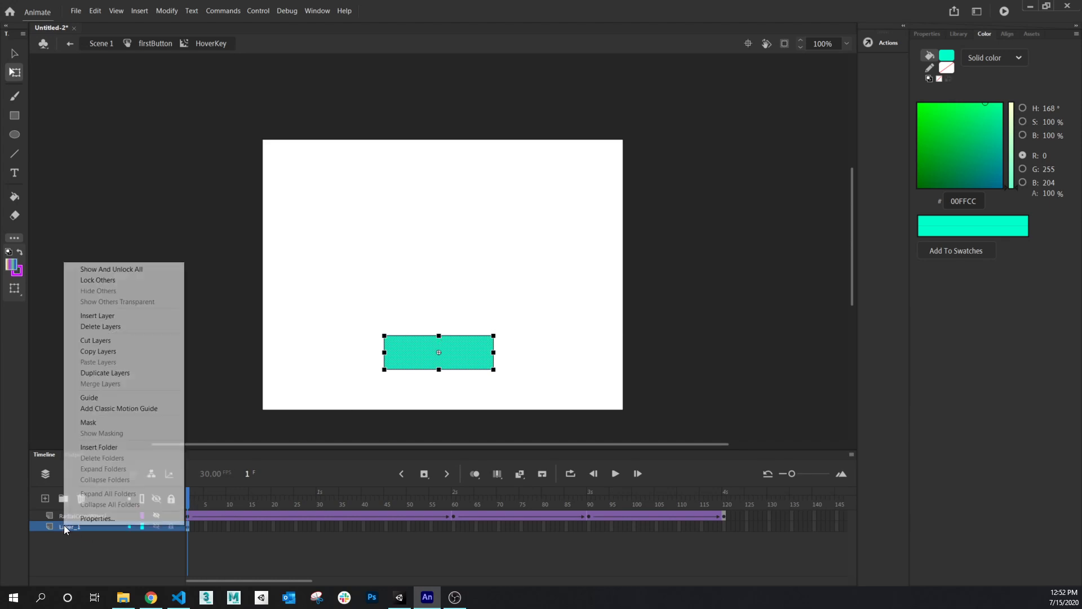
left_click(100, 372)
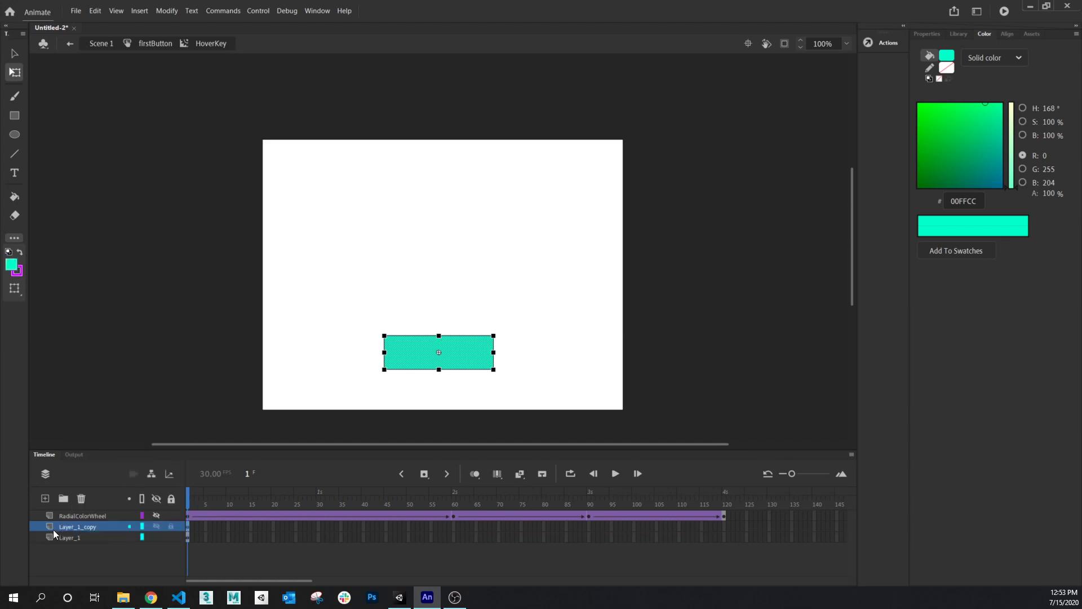
left_click_drag(72, 526, 69, 511)
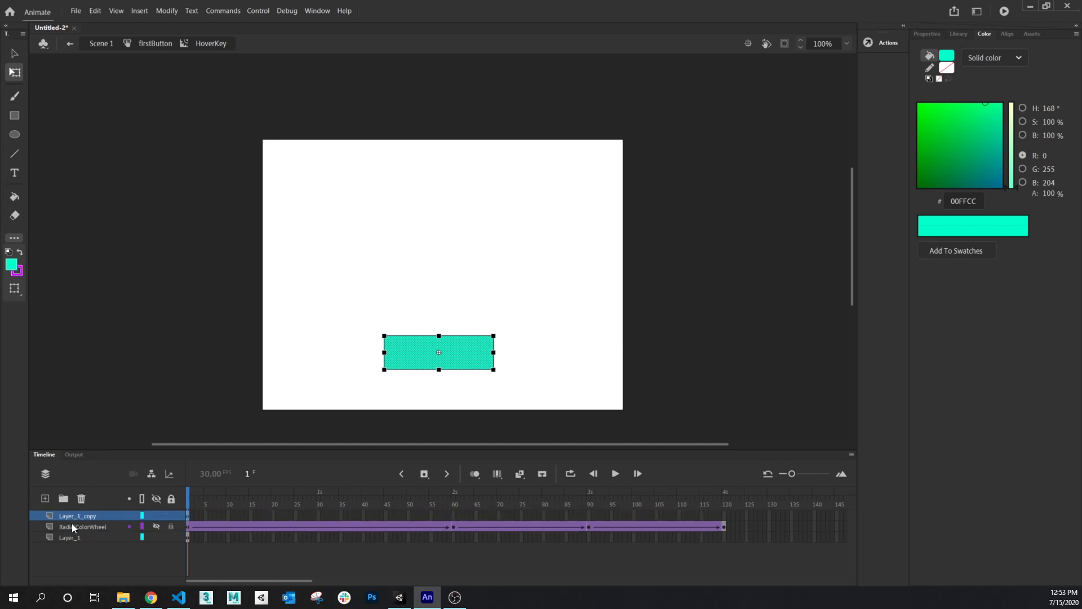
right_click(73, 516)
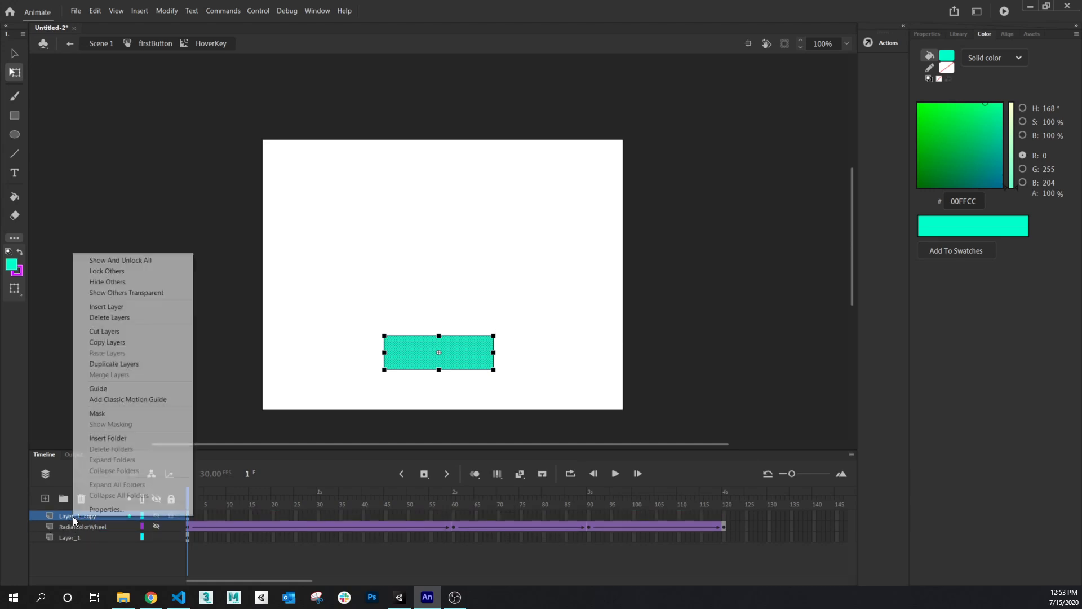
left_click(113, 413)
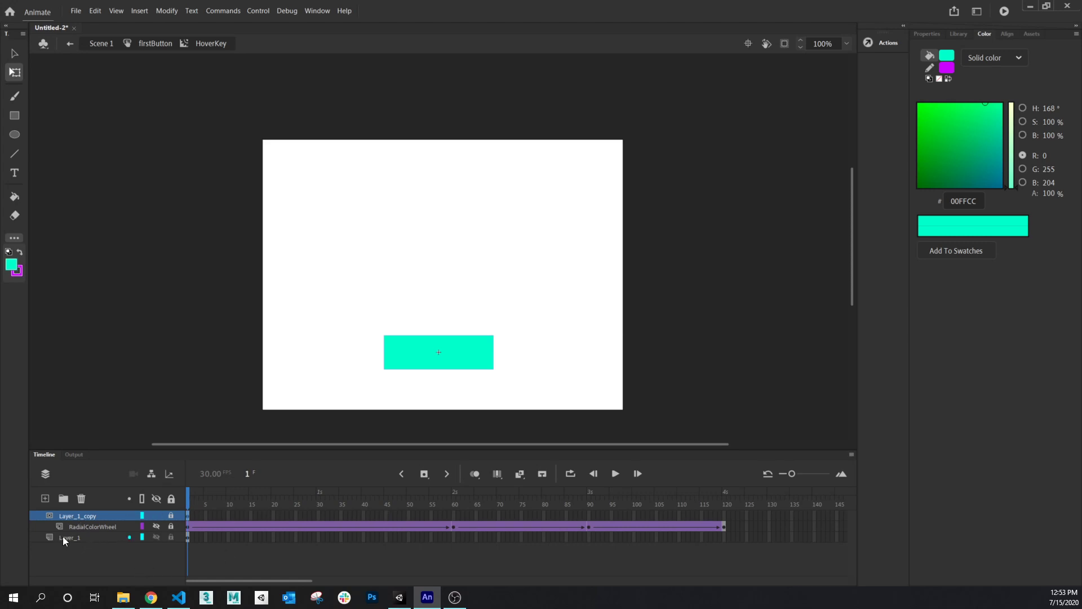
Extend the frames of Layer_1 and Layer_1_copy to frame 120 and return to frame 1
left_click(723, 538)
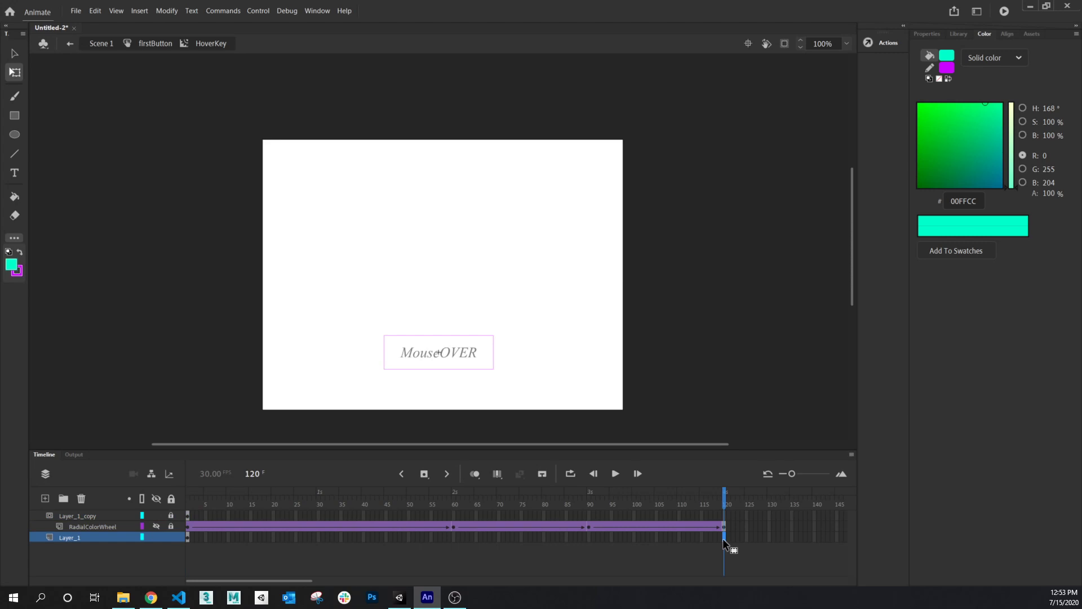
key("F5")
left_click(725, 516)
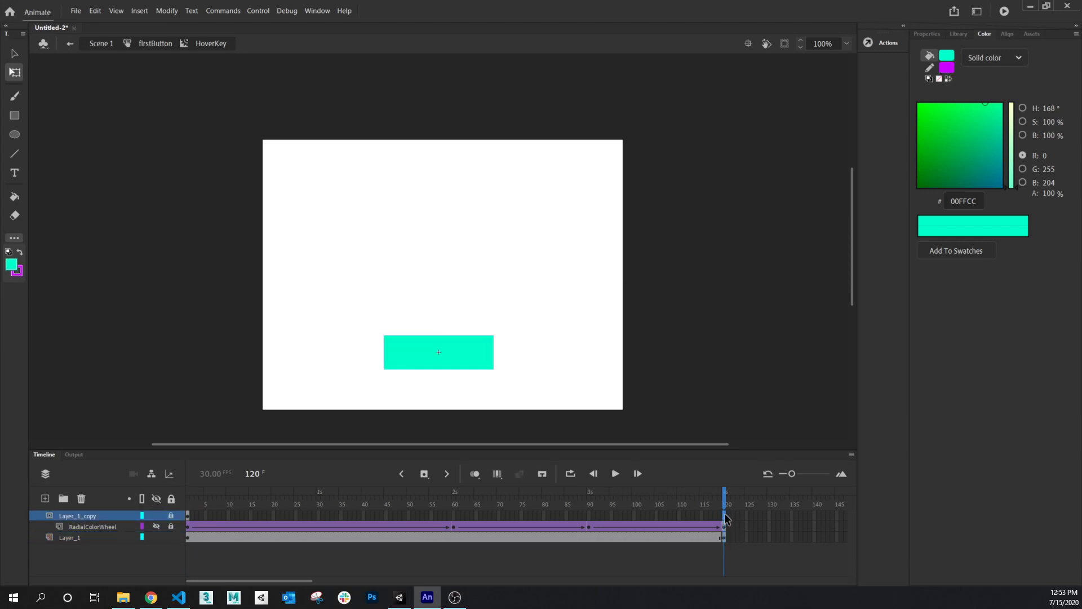
key("F5")
left_click_drag(726, 502, 89, 515)
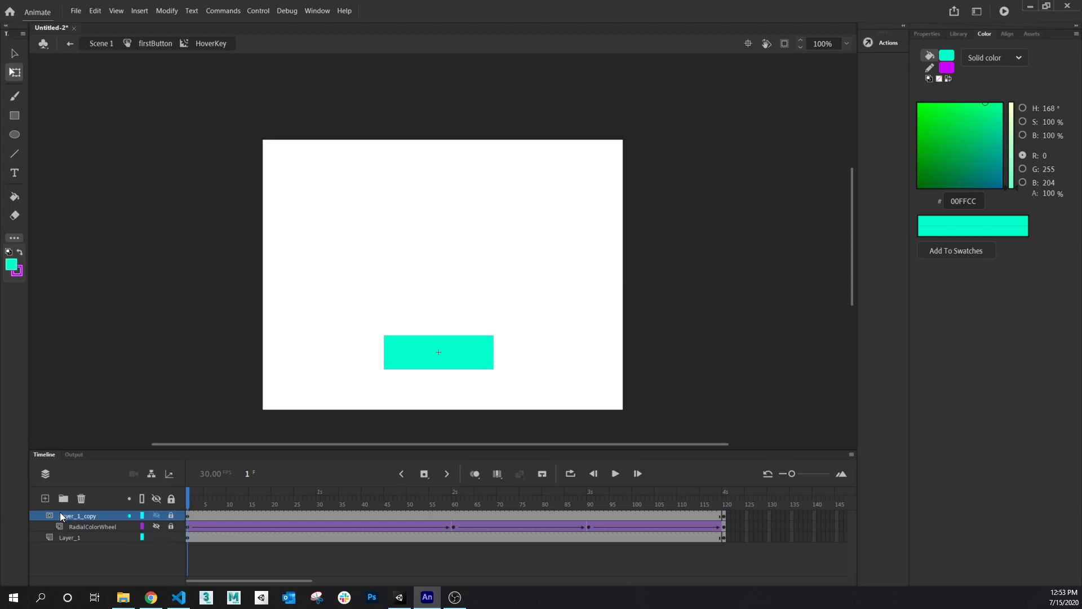
Toggle the visibility of the HoverKey layers to check the mask, leaving all layers shown
left_click(71, 536)
left_click(158, 537)
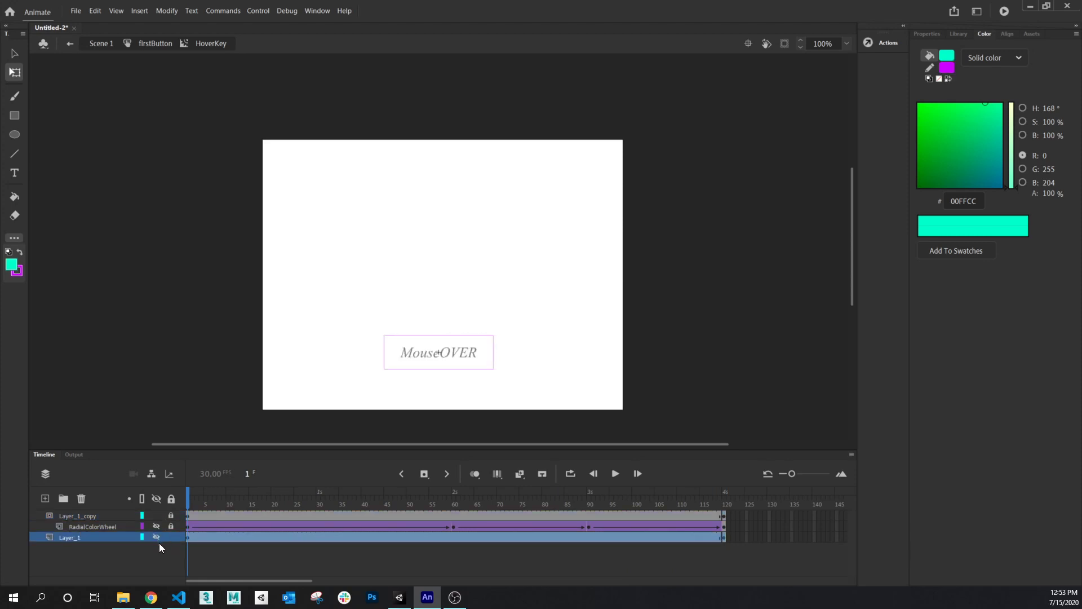
left_click(82, 516)
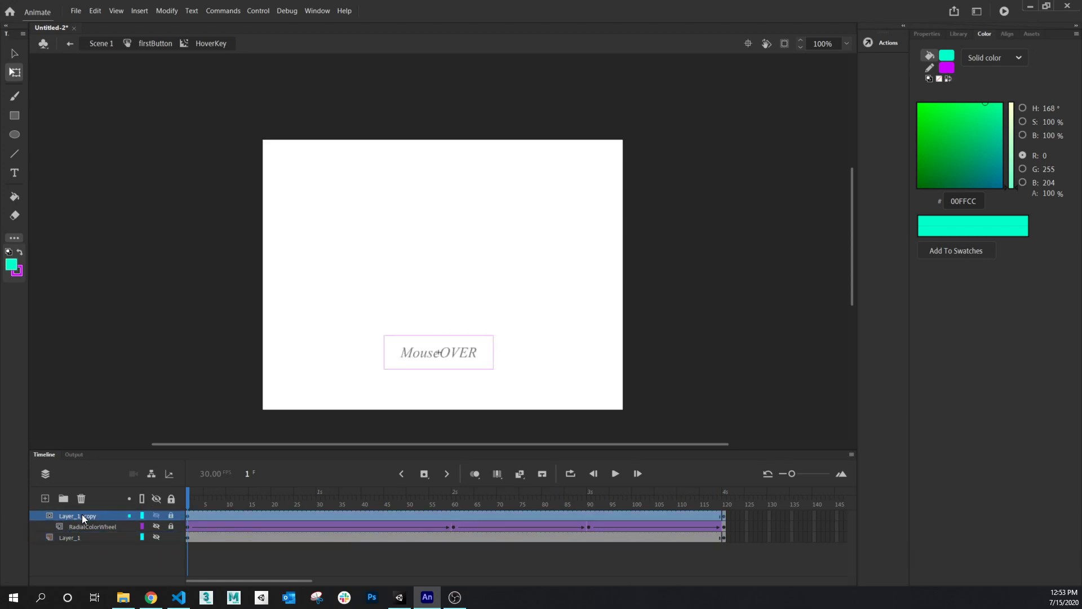
left_click(156, 536)
left_click(157, 496)
left_click(156, 495)
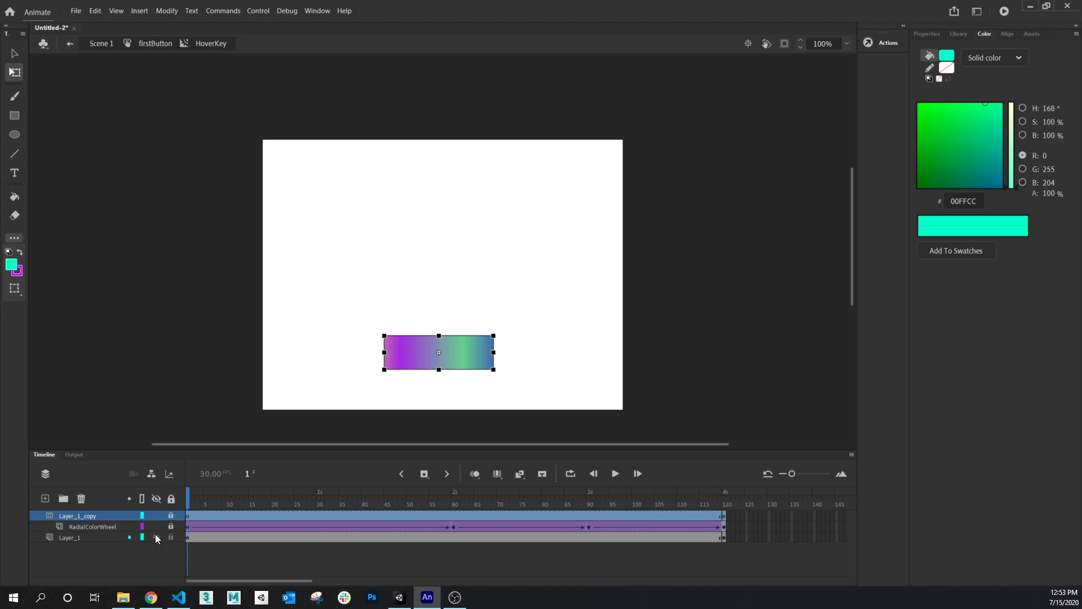
left_click(155, 498)
left_click(155, 498)
left_click(155, 498)
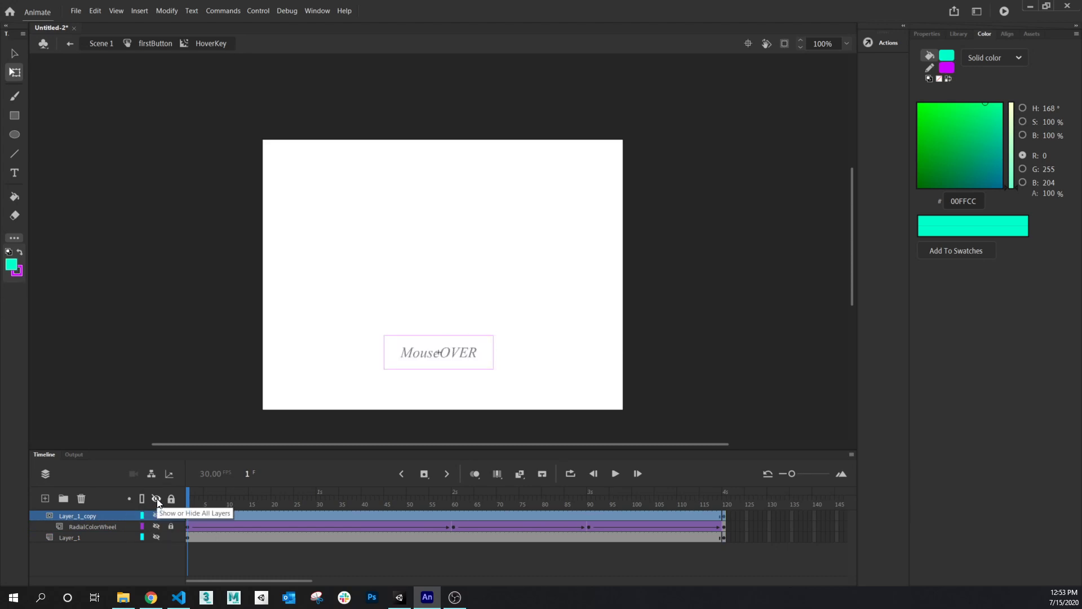
left_click(157, 499)
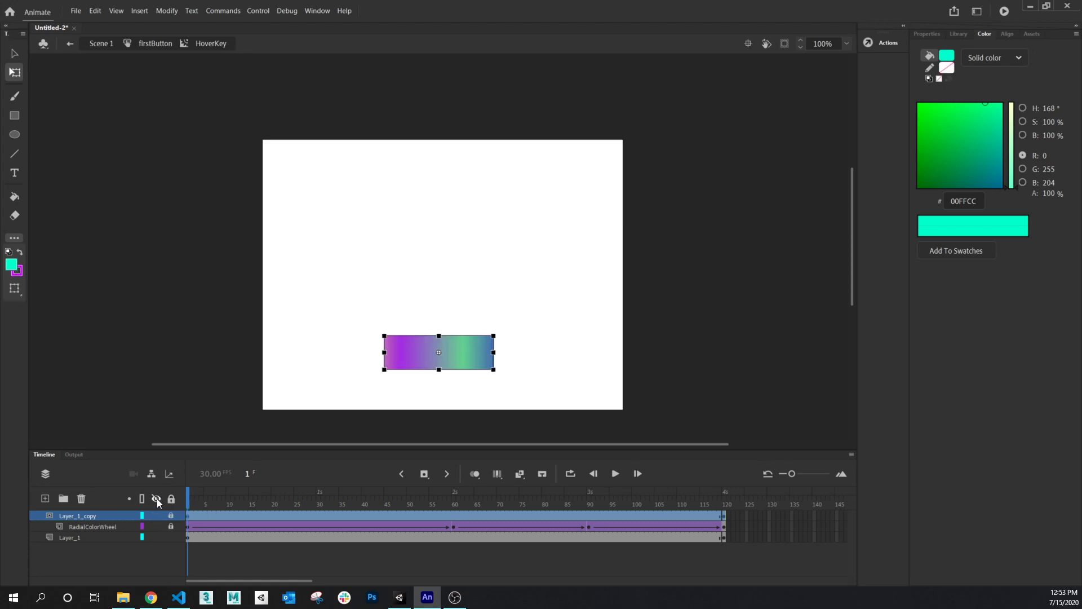
left_click(157, 499)
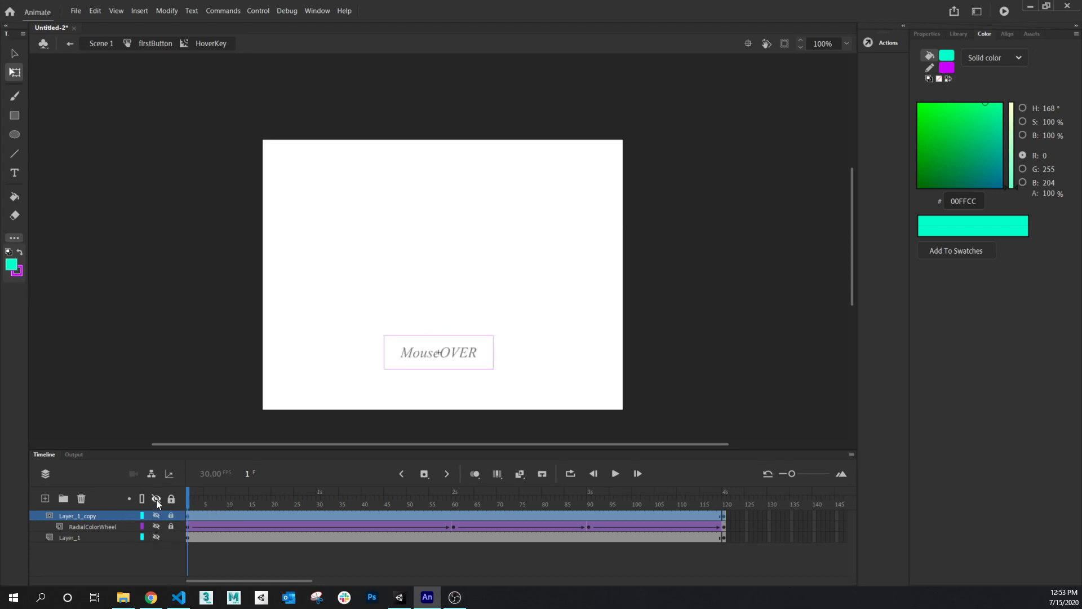
left_click(156, 498)
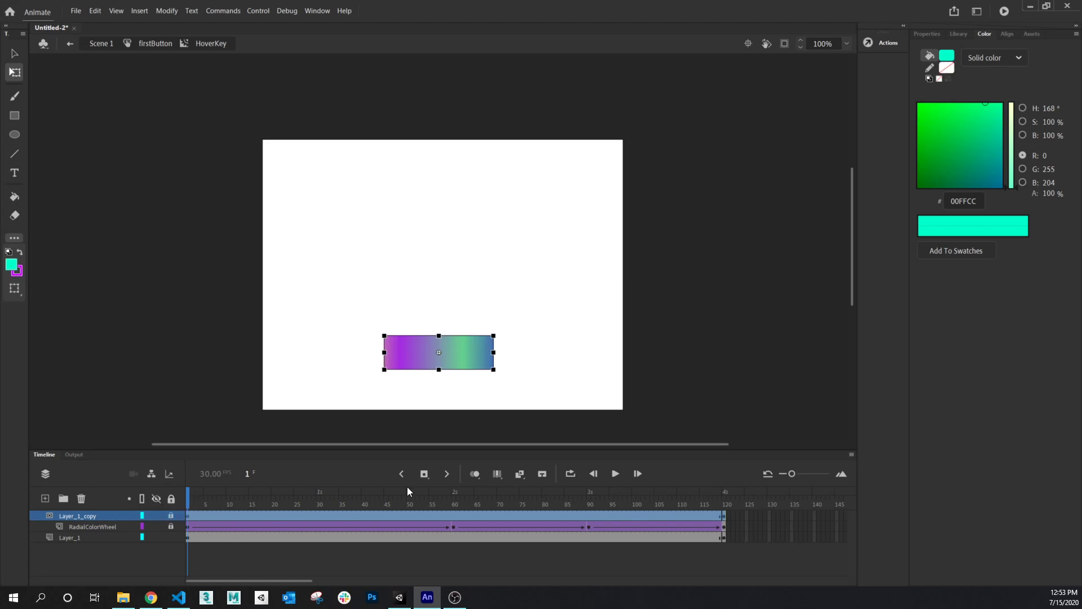
Return to Scene 1 and test the movie to check the button's animated mouse-over state
left_click(76, 516)
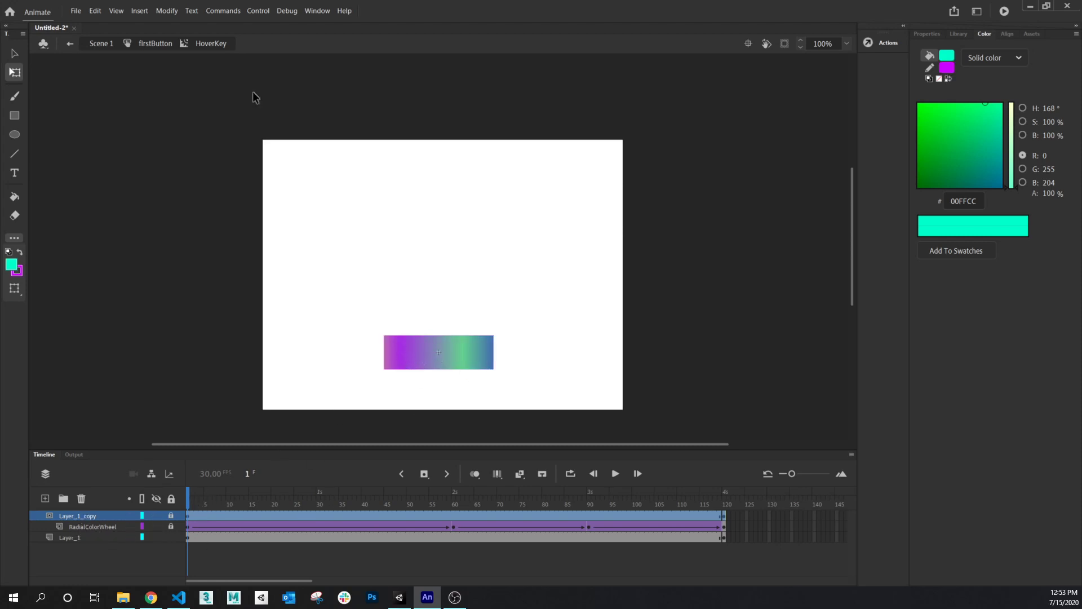
left_click(145, 45)
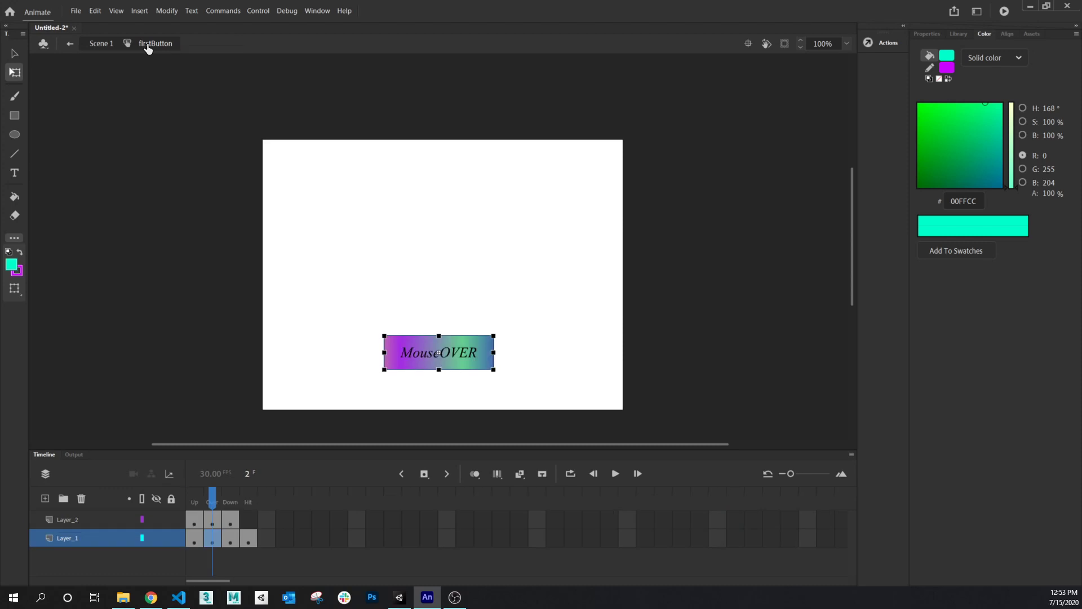
left_click(99, 44)
left_click(515, 301)
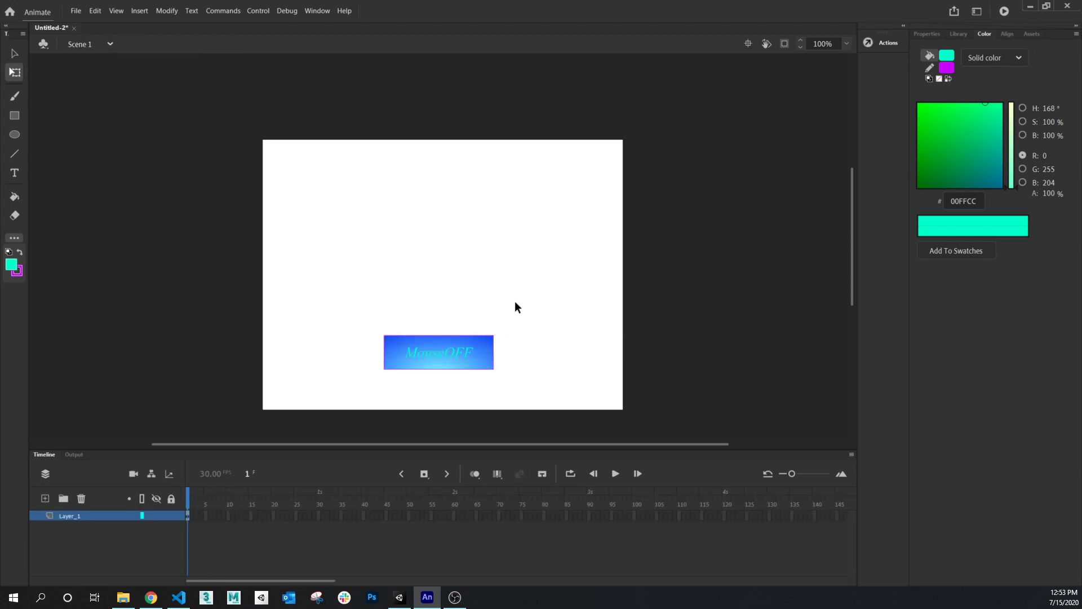
key("ctrl+Return")
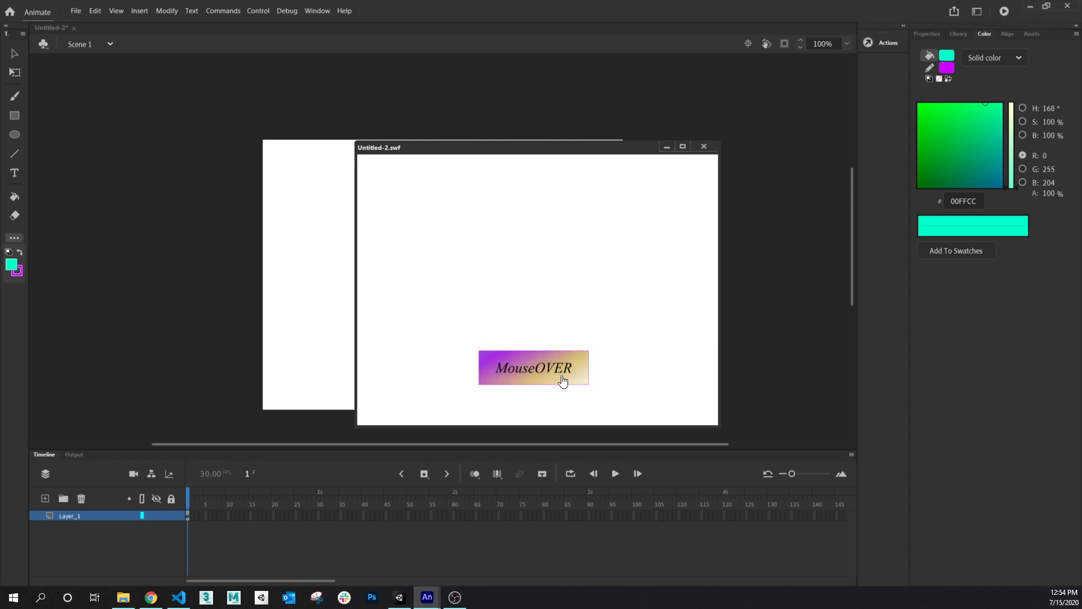
left_click(711, 148)
Reopen HoverKey inside firstButton to review its masked layers and go back to Scene 1
double_click(468, 359)
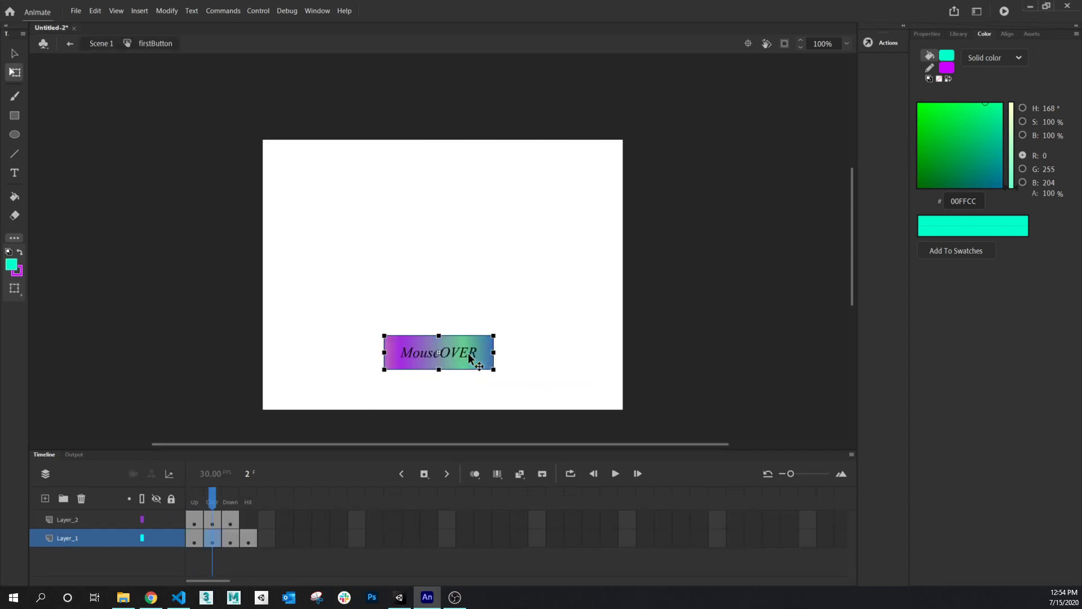
double_click(399, 350)
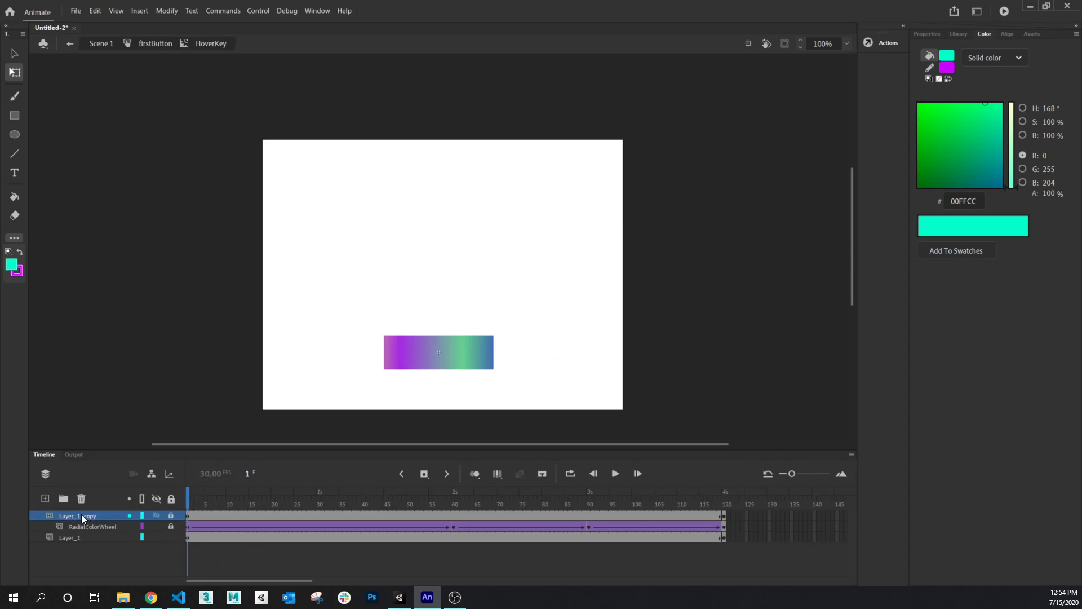
left_click_drag(188, 499, 152, 244)
left_click(102, 43)
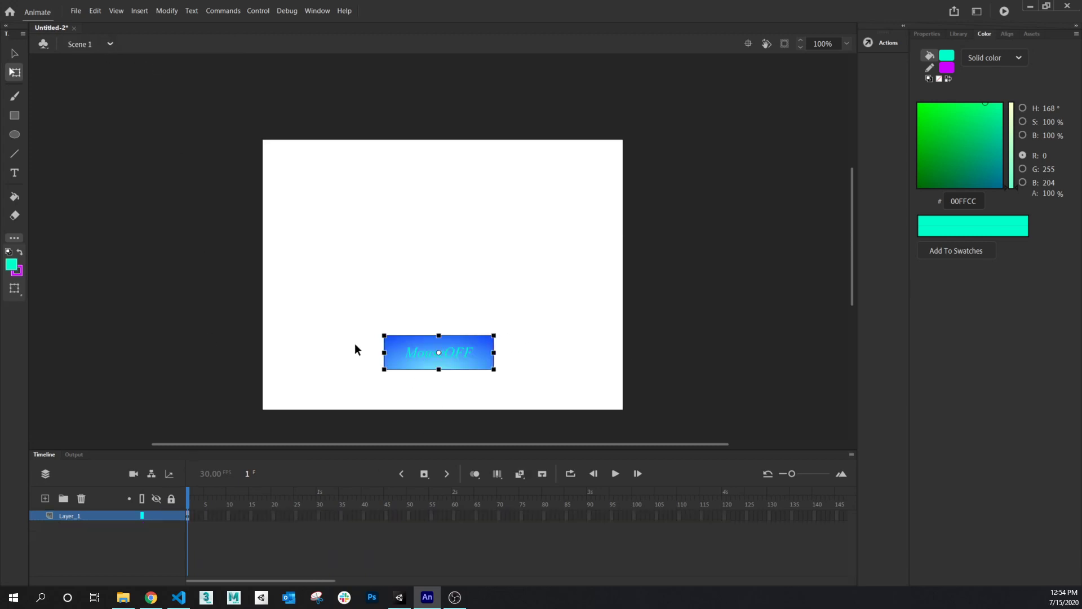